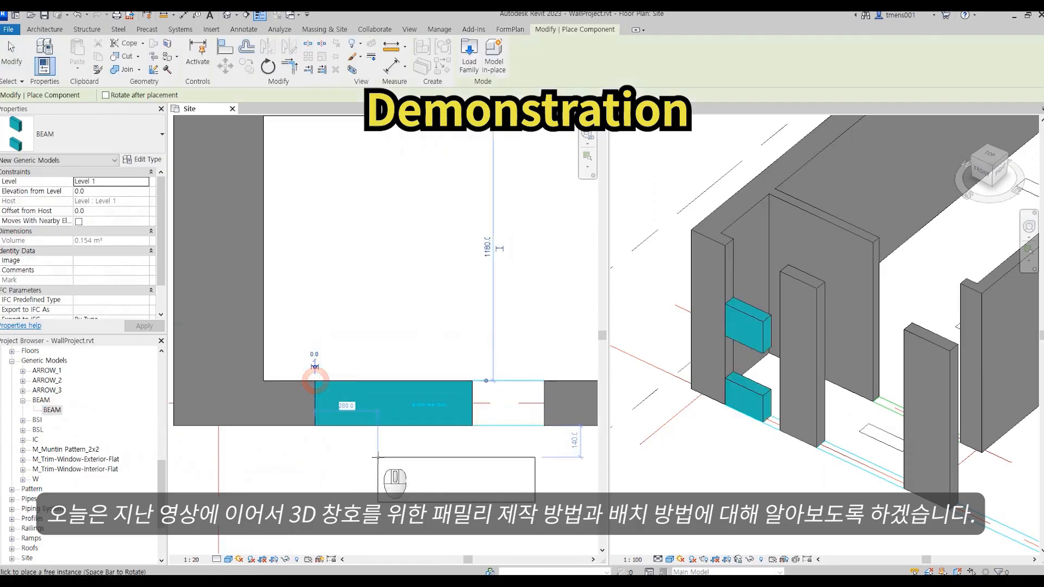
- End the beam placement and examine the placed BEAM element in the 3D view
key("Escape")
key("Escape")
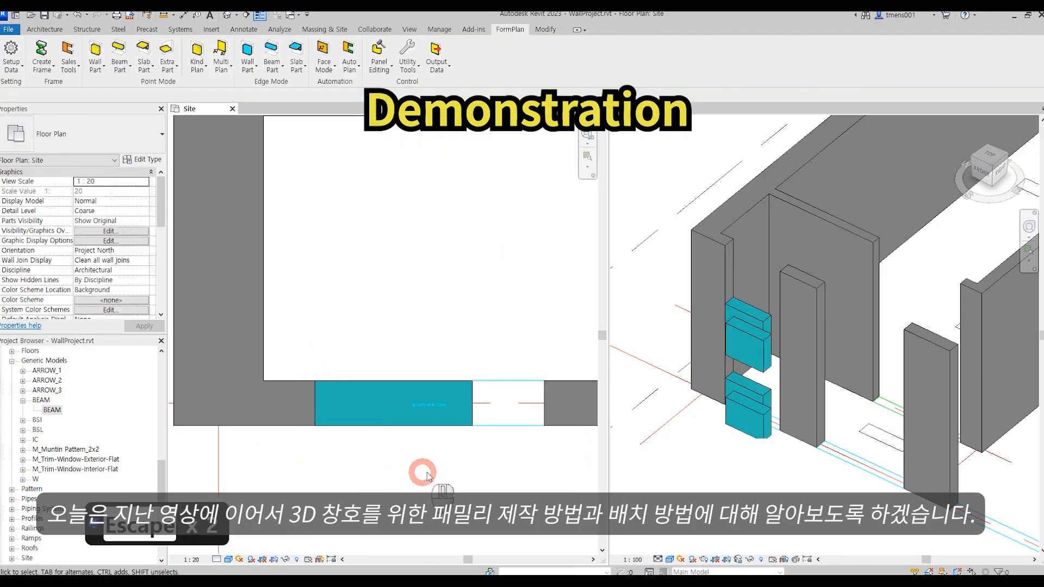
scroll(727, 494, "up", 5)
left_click(765, 402)
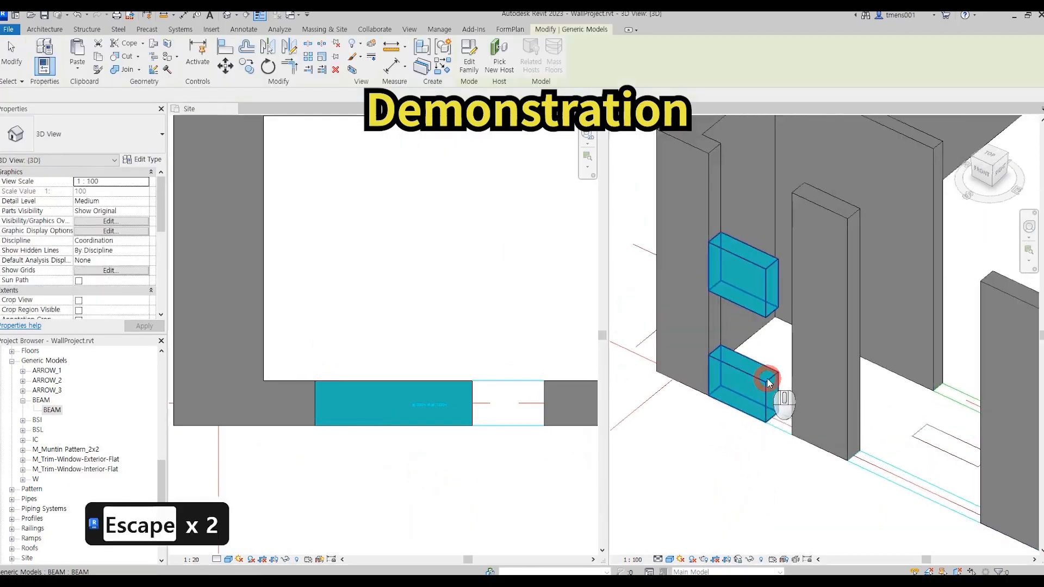
scroll(765, 403, "up", 1)
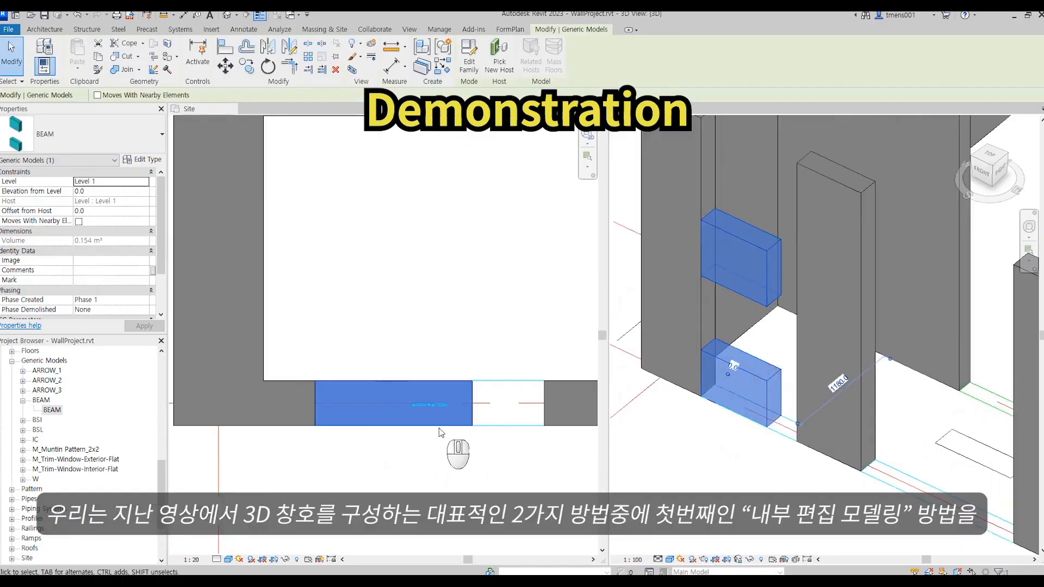
left_click(438, 428)
- Add an aligned dimension across the width of the first wall opening, above the wall in the floor plan
key("Escape")
key("d")
key("i")
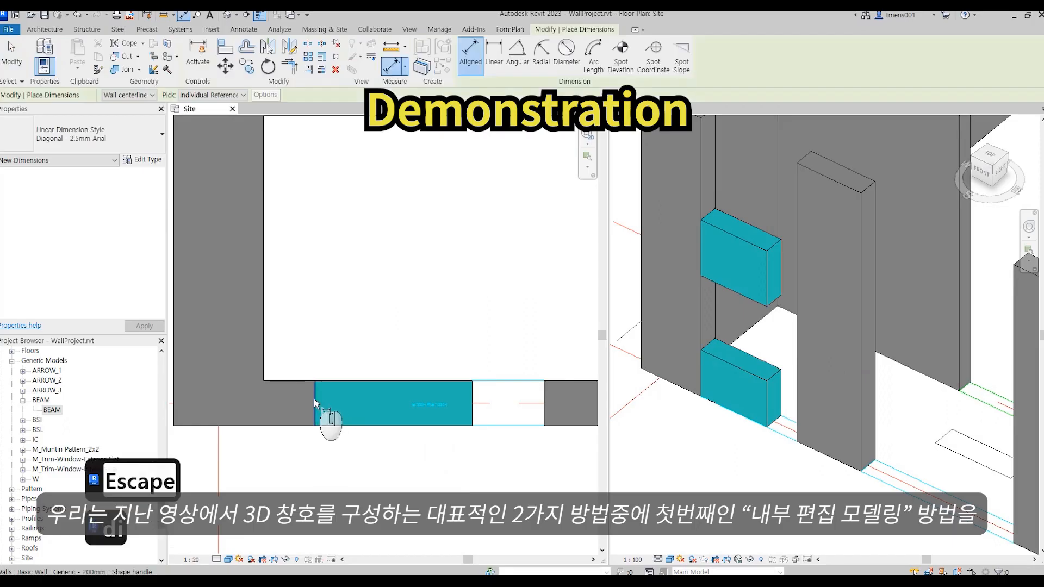
left_click(315, 400)
left_click(544, 389)
left_click(547, 334)
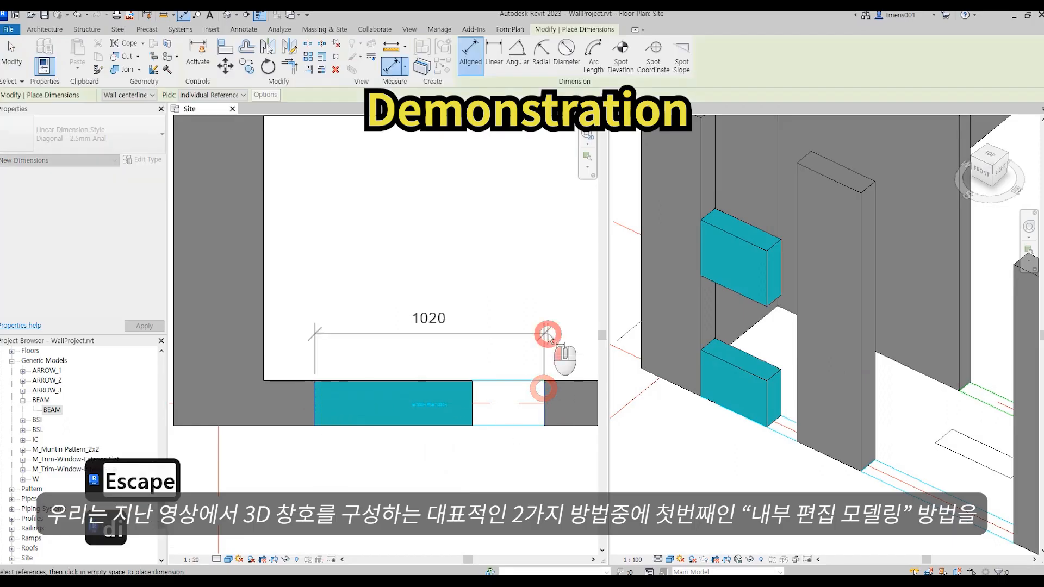
- Dimension the wall thickness beside the first opening and end the dimension command
left_click(334, 425)
left_click(343, 380)
left_click(280, 395)
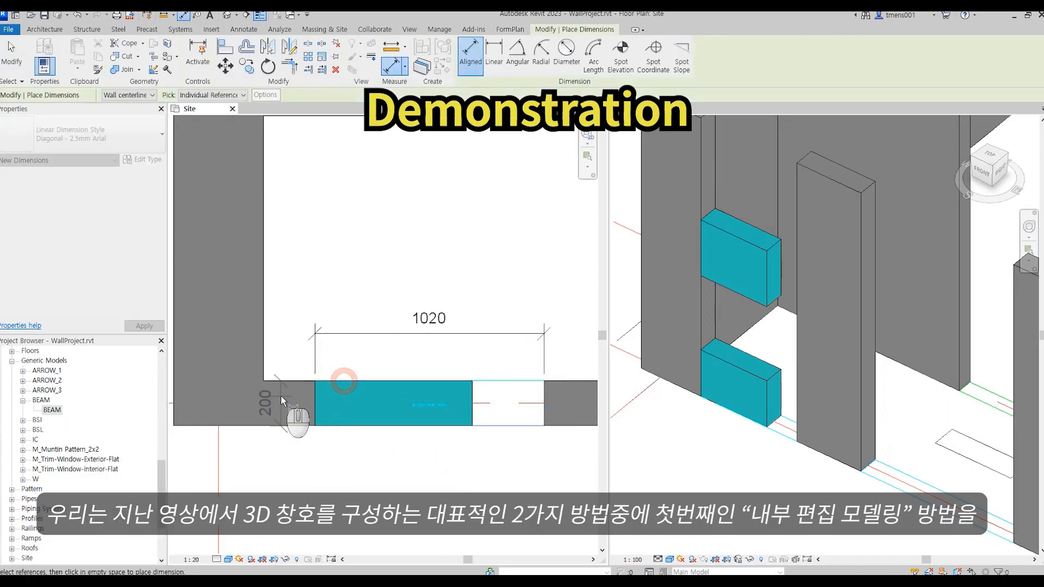
key("Escape")
key("Escape")
- Set the L1 length parameter of the BEAM type to 1020
left_click(472, 424)
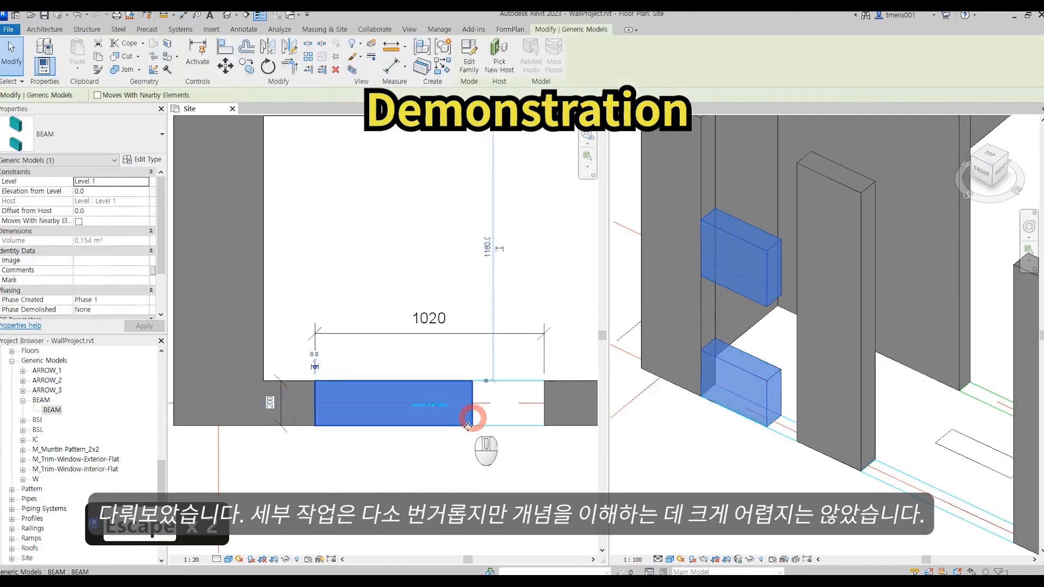
left_click(145, 162)
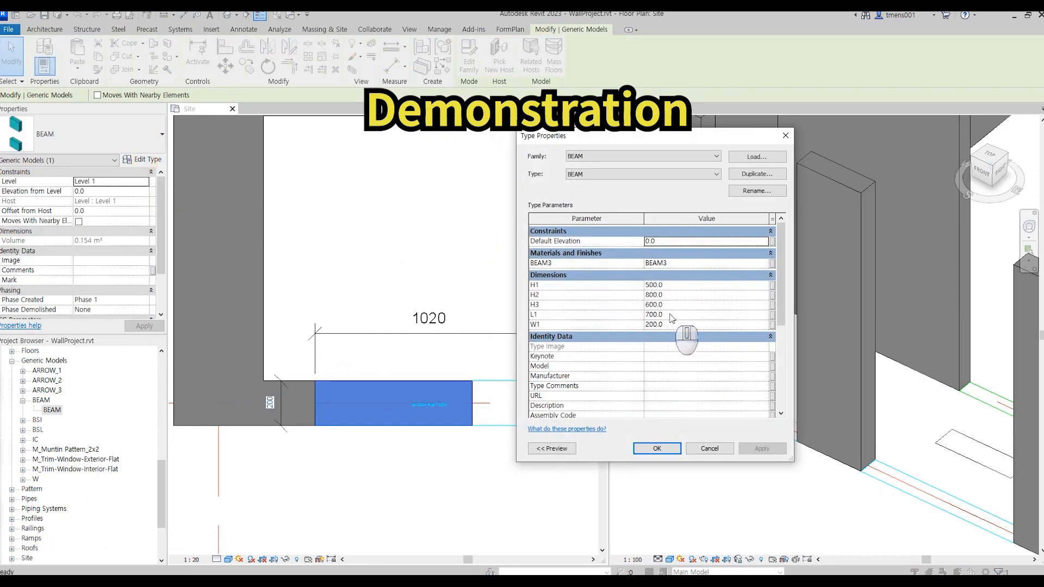
left_click(672, 316)
type("1020")
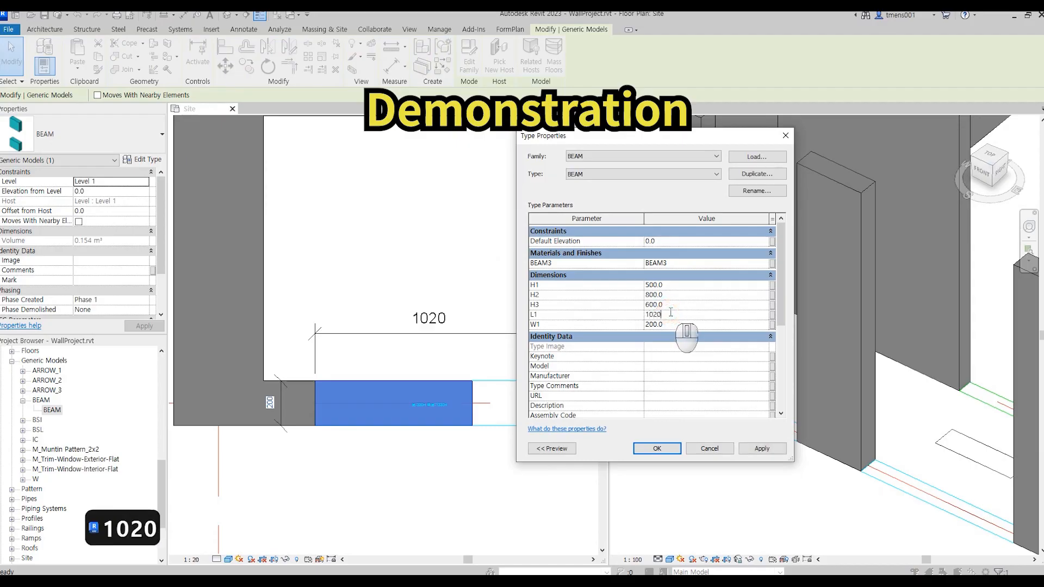
- Set the BEAM type's H1 to 330 and H3 to 133
left_click_drag(662, 285, 620, 285)
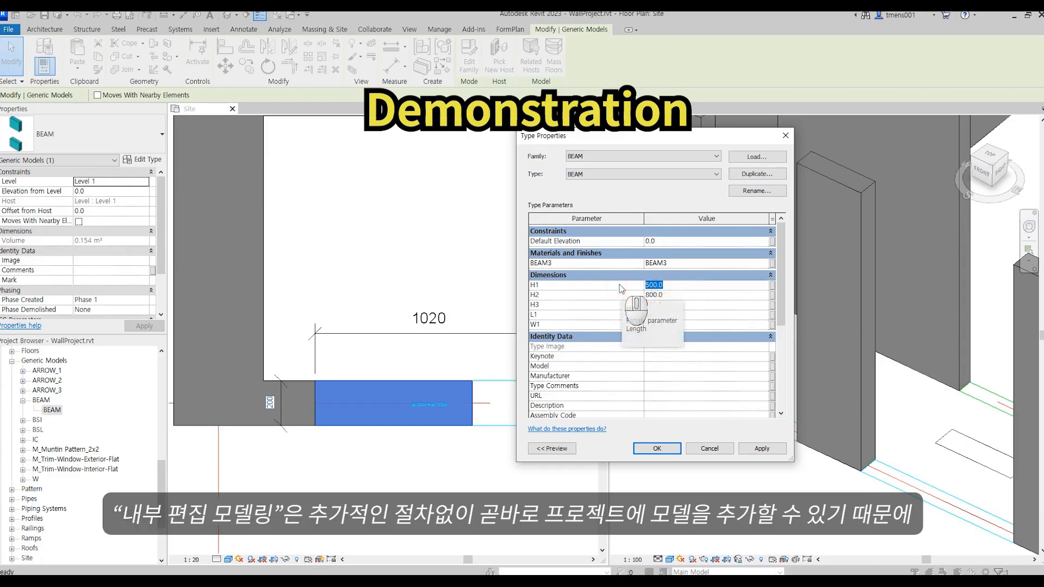
type("330")
left_click(671, 295)
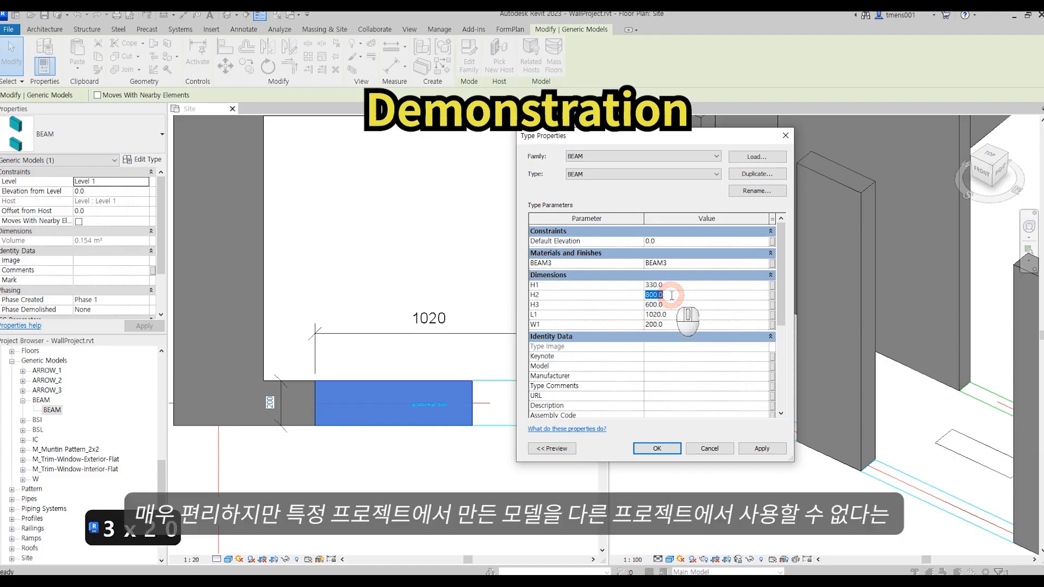
left_click(674, 306)
type("133")
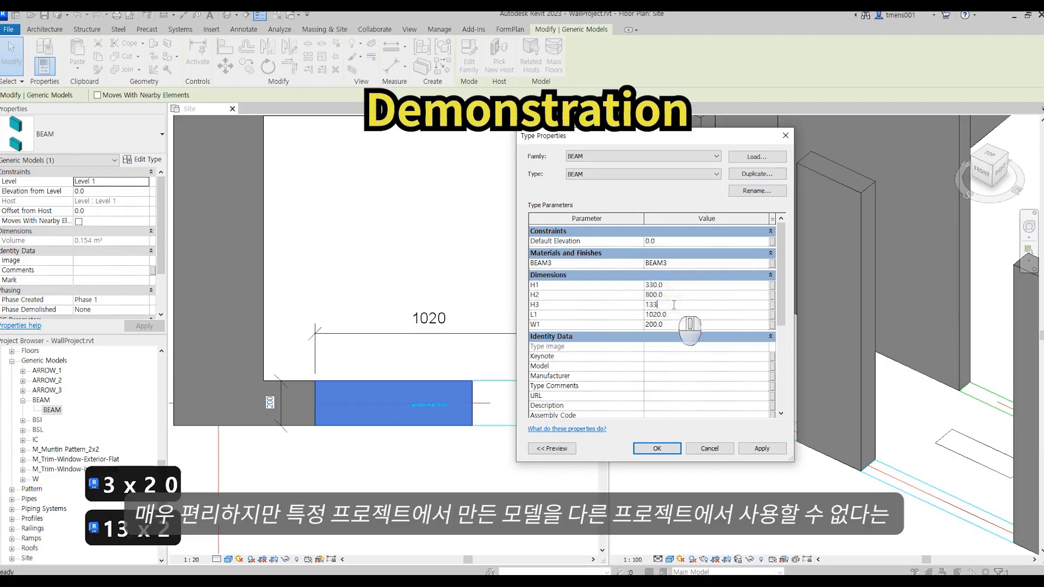
- Set the BEAM type's heights to H1 1330, H3 330 and H2 1340, and apply them to the model
left_click(675, 285)
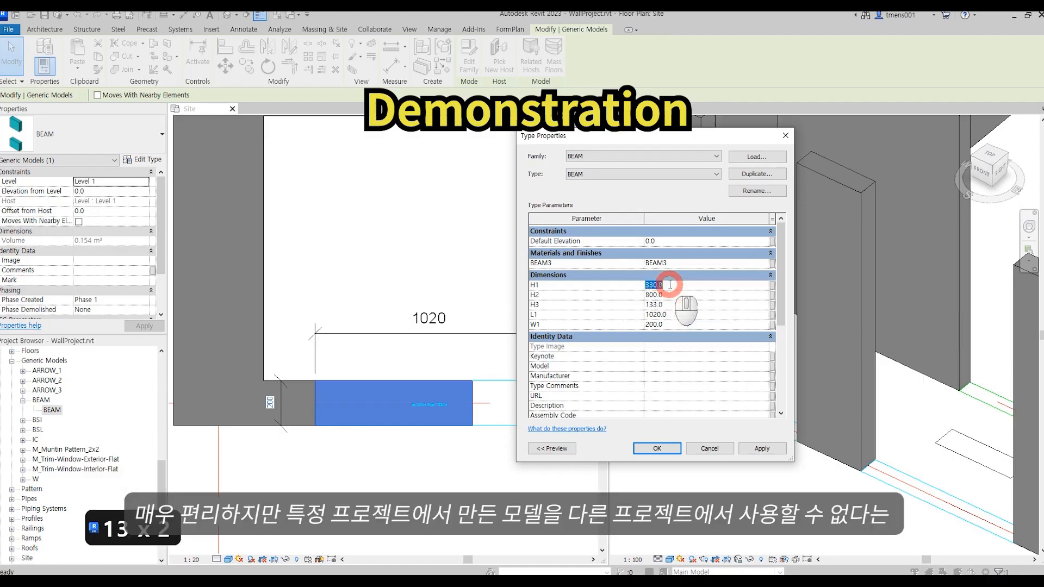
type("1330")
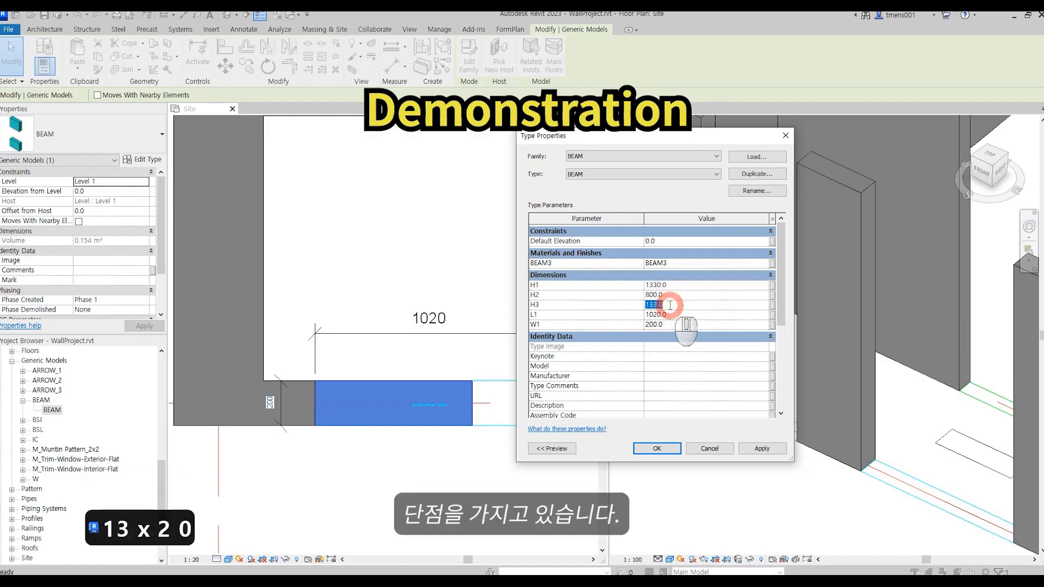
type("330")
left_click(670, 294)
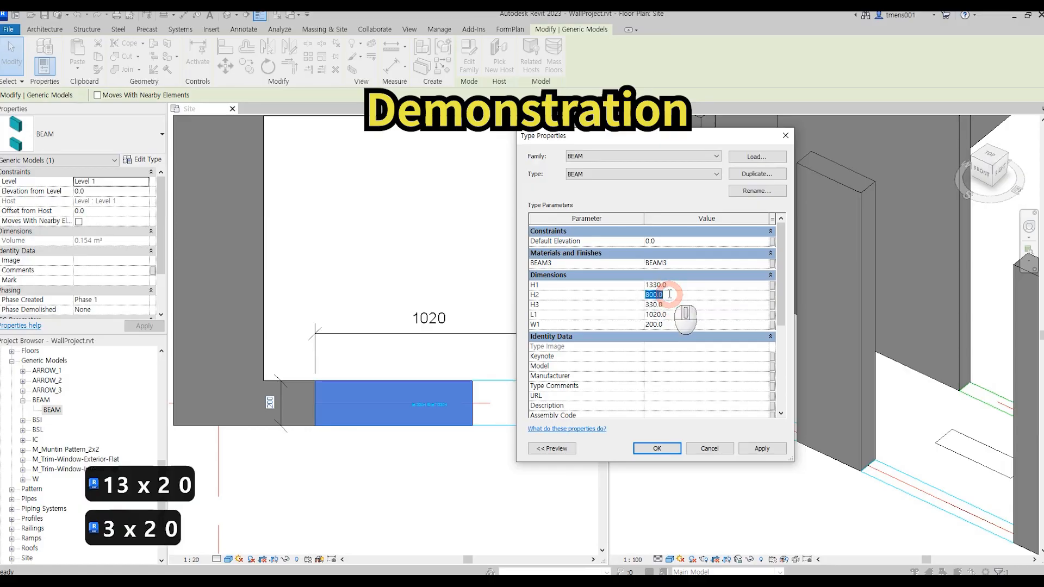
type("1340")
left_click(760, 448)
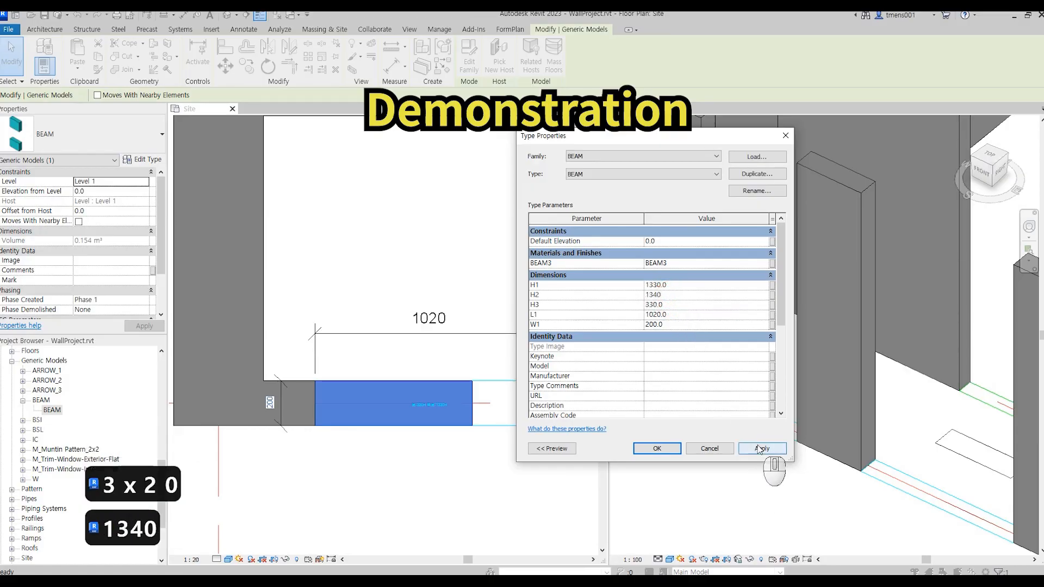
left_click(677, 451)
- Examine the resized beam's fit in the first opening in both the 3D view and the floor plan
left_click(482, 455)
left_click(721, 458)
scroll(722, 468, "down", 3)
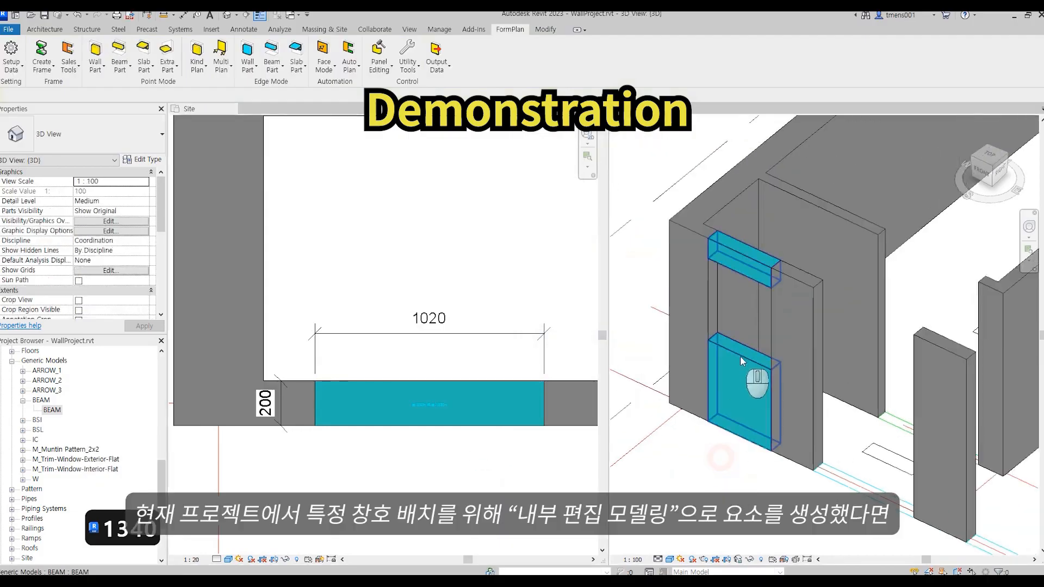
left_click(739, 356)
left_click(462, 453)
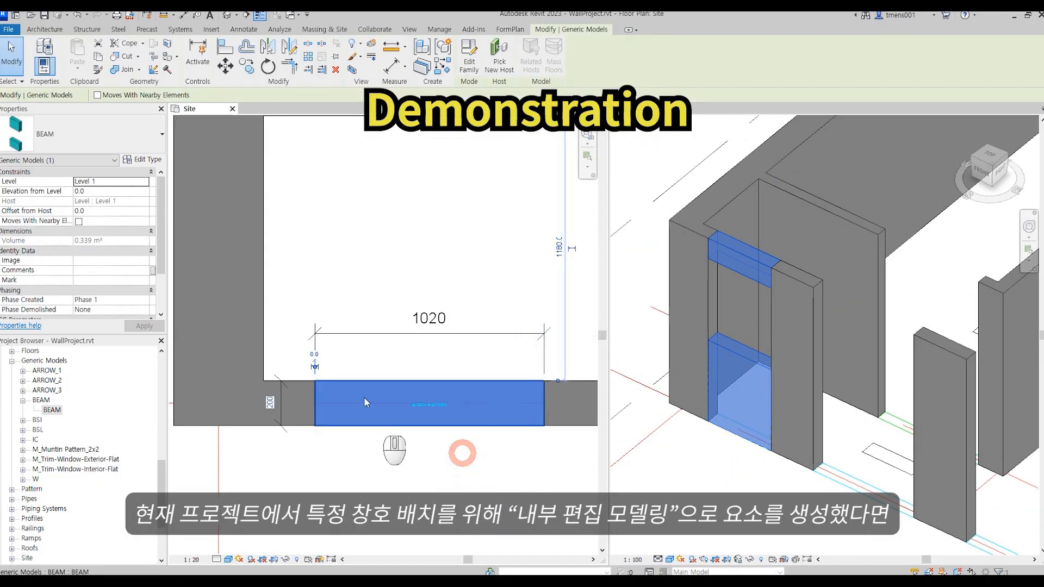
left_click(452, 474)
scroll(390, 448, "down", 3)
middle_click_drag(488, 449, 386, 438)
key("Delete")
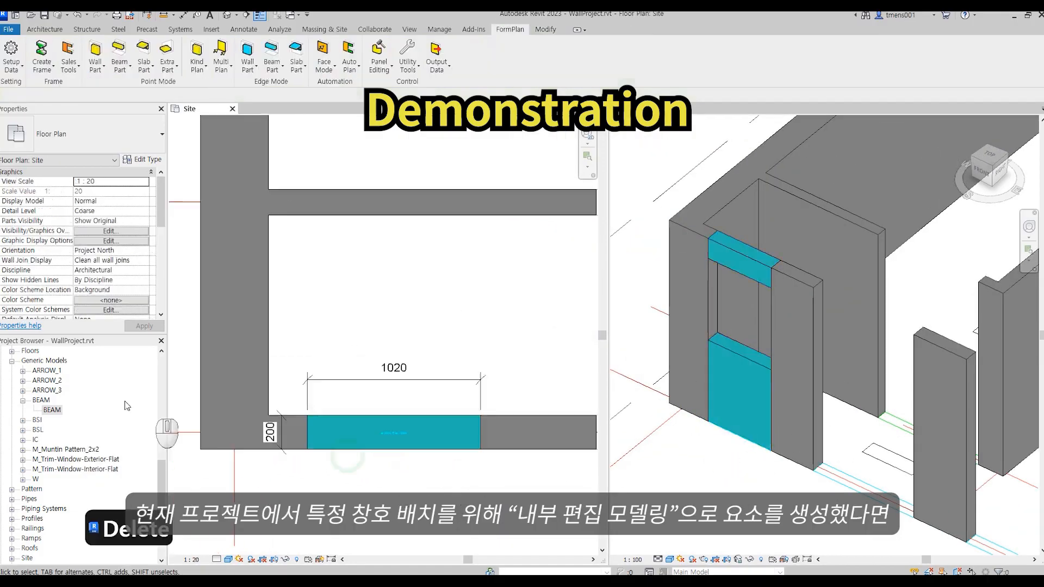
- Duplicate the BEAM type of the generic model family in the project, keeping the suggested name
left_click(51, 409)
right_click(57, 411)
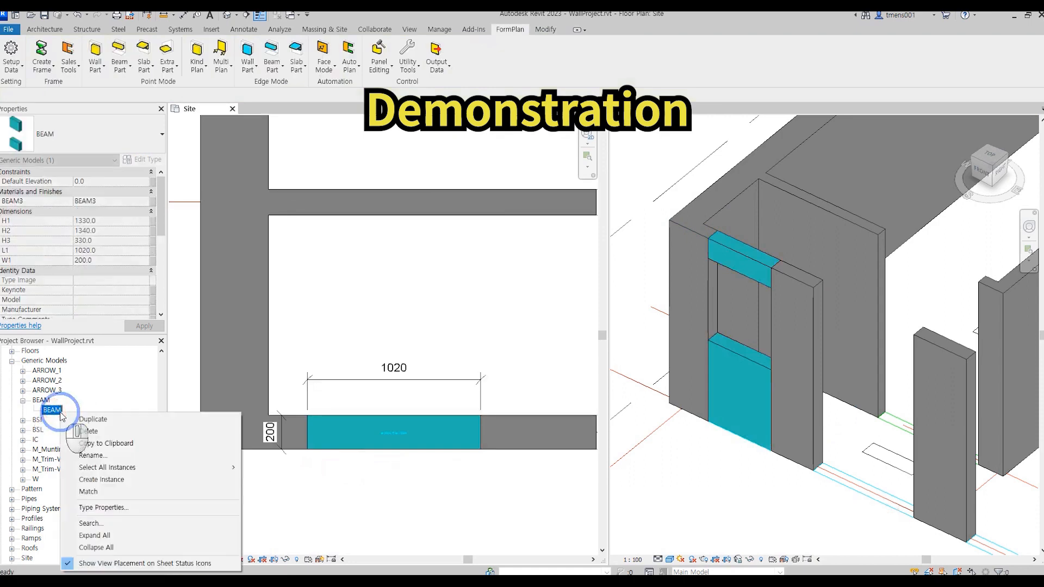
left_click(92, 420)
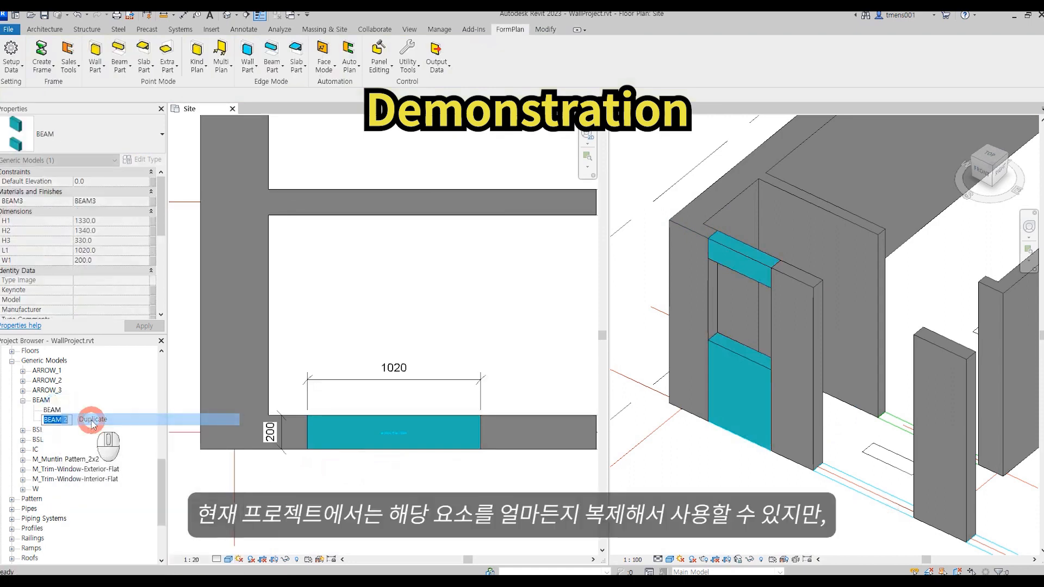
left_click(58, 413)
left_click(57, 420)
- Place one instance of the duplicated beam type at the start of the second opening in the same wall
scroll(396, 481, "down", 2)
middle_click_drag(398, 479, 319, 452)
scroll(416, 426, "up", 2)
left_click_drag(56, 420, 345, 420)
left_click(331, 397)
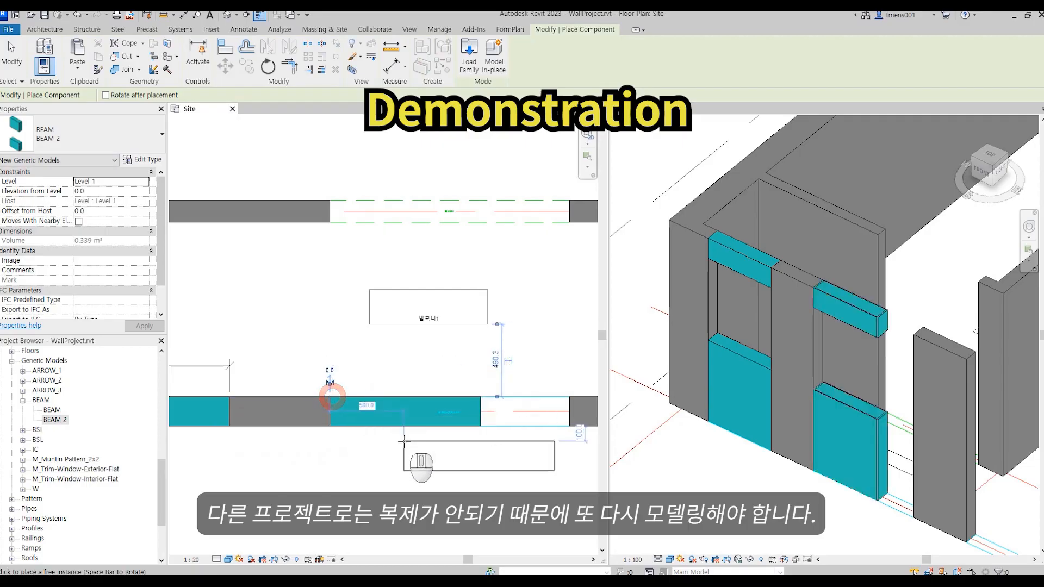
key("Escape")
key("Escape")
left_click(742, 522)
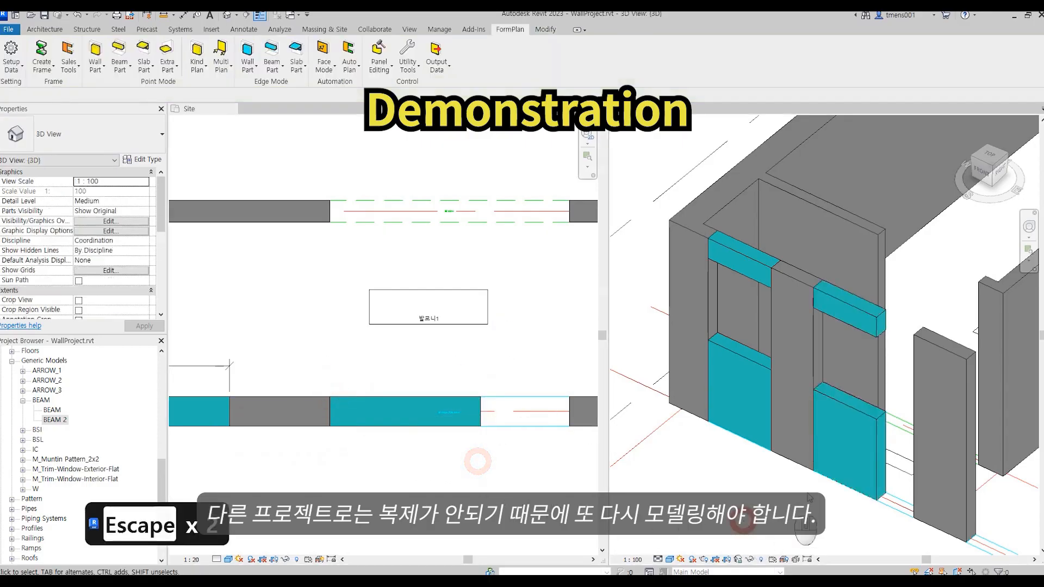
left_click(875, 427)
left_click(147, 159)
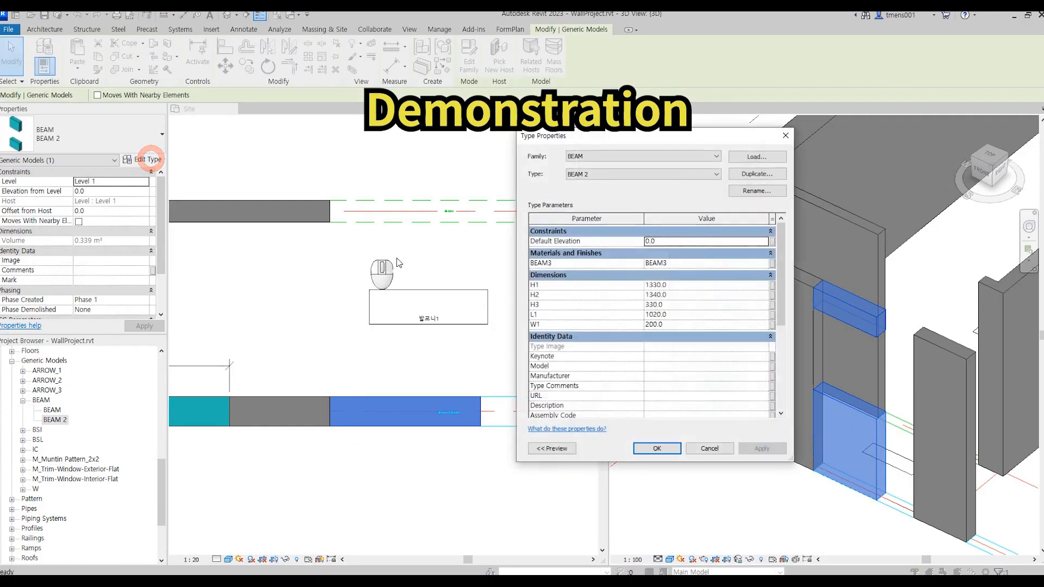
left_click(680, 315)
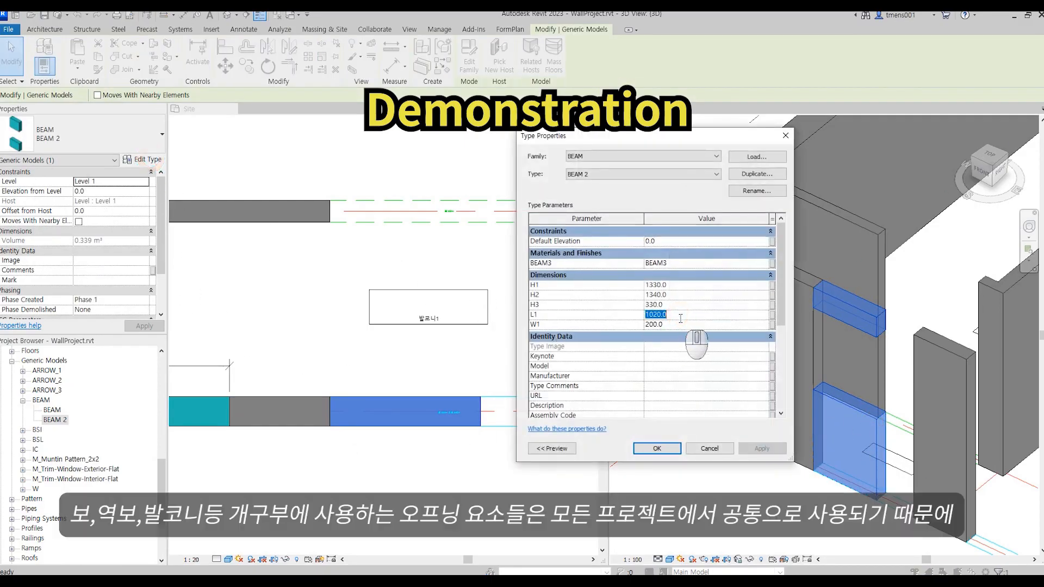
key("Escape")
left_click(709, 448)
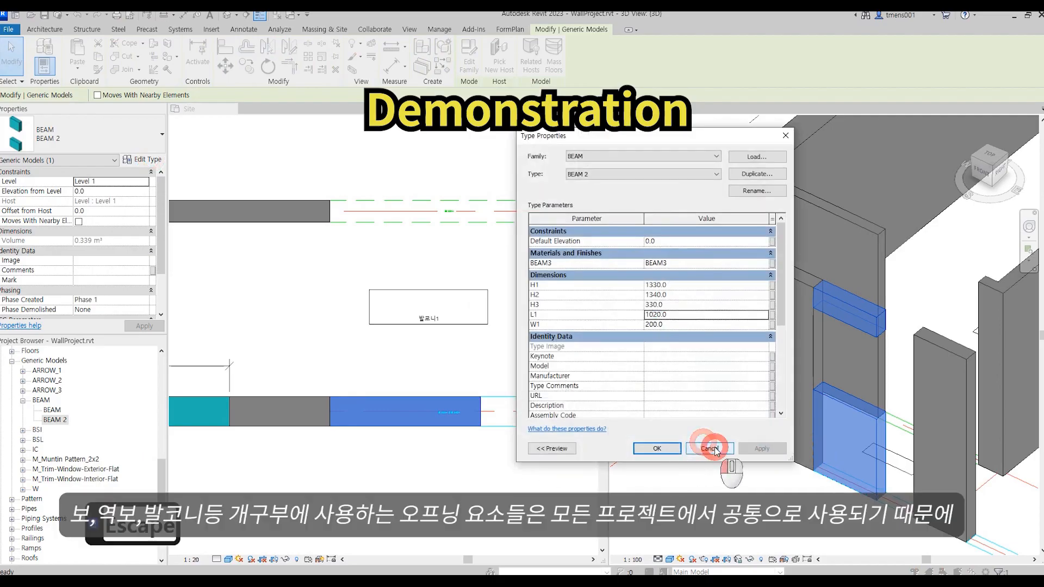
- Add an aligned dimension across the full width of the second wall opening in the floor plan
left_click(474, 455)
middle_click_drag(458, 455, 407, 457)
scroll(407, 457, "up", 1)
key("Escape")
key("d")
key("i")
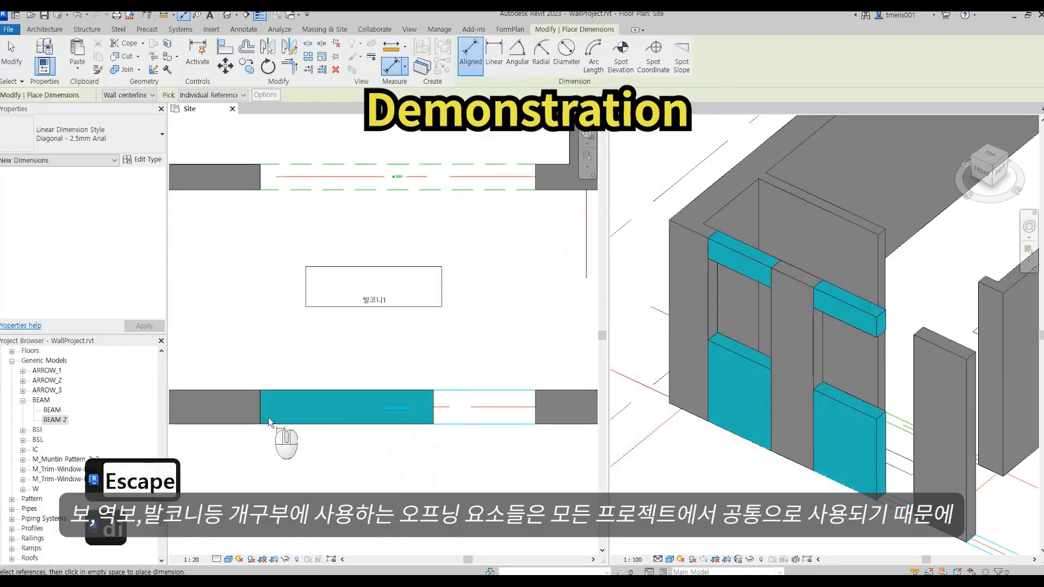
left_click(258, 413)
left_click(537, 401)
left_click(532, 361)
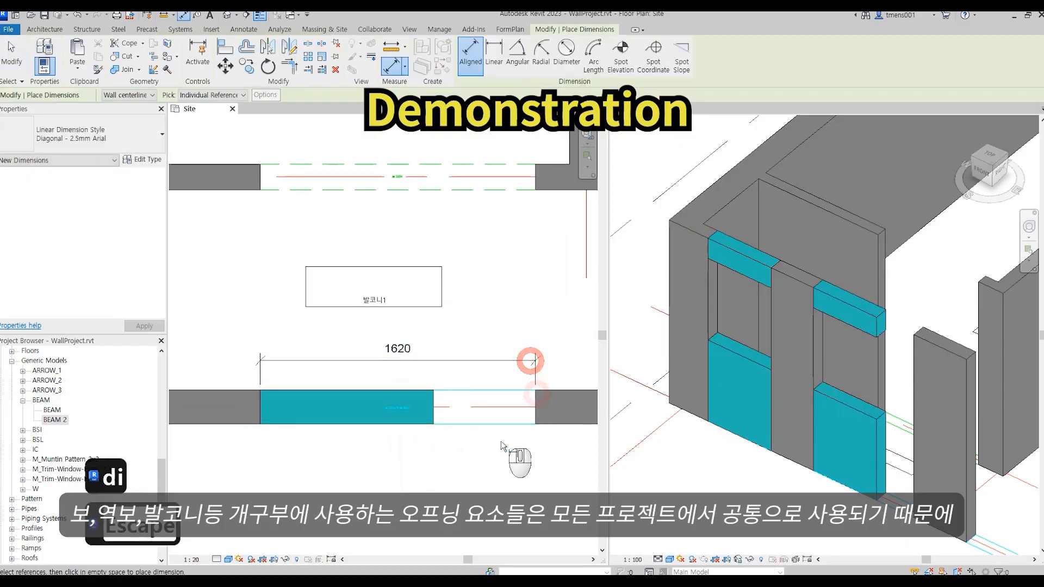
key("Escape")
key("Escape")
- Set the L1 length parameter of the second beam's type to 1620
left_click(430, 413)
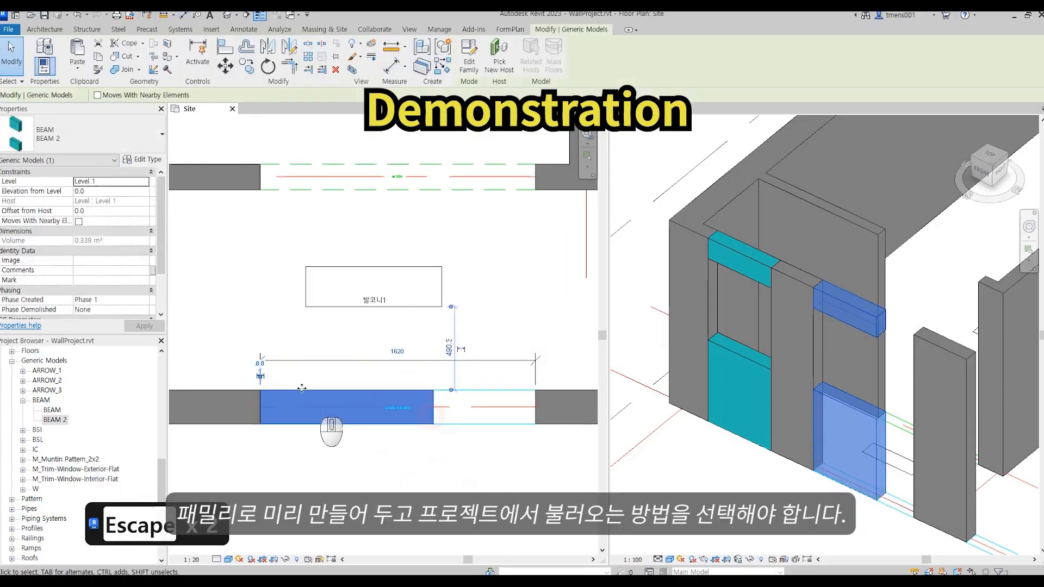
left_click(141, 161)
left_click(679, 314)
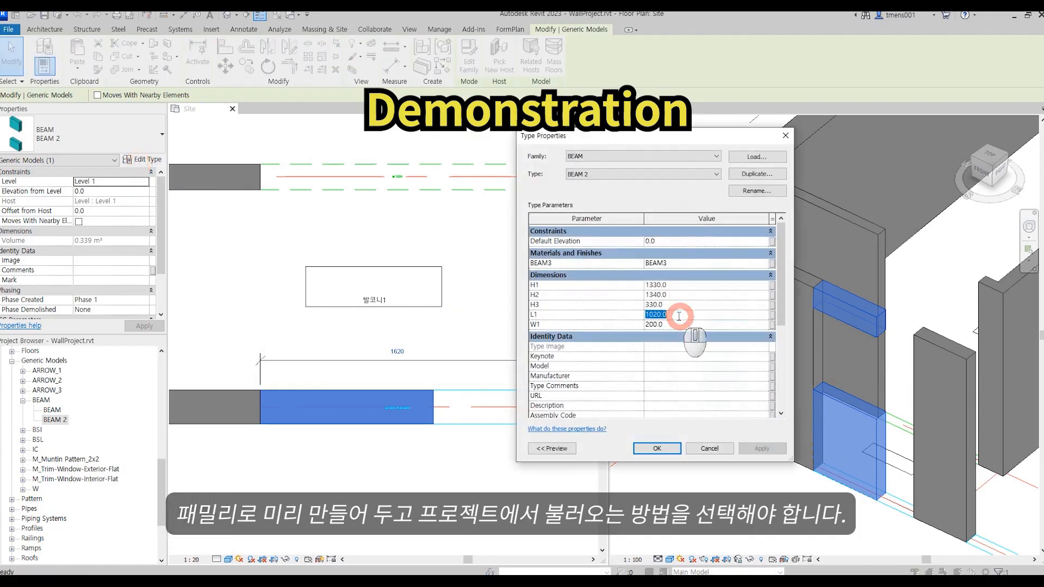
type("1620")
key("Return")
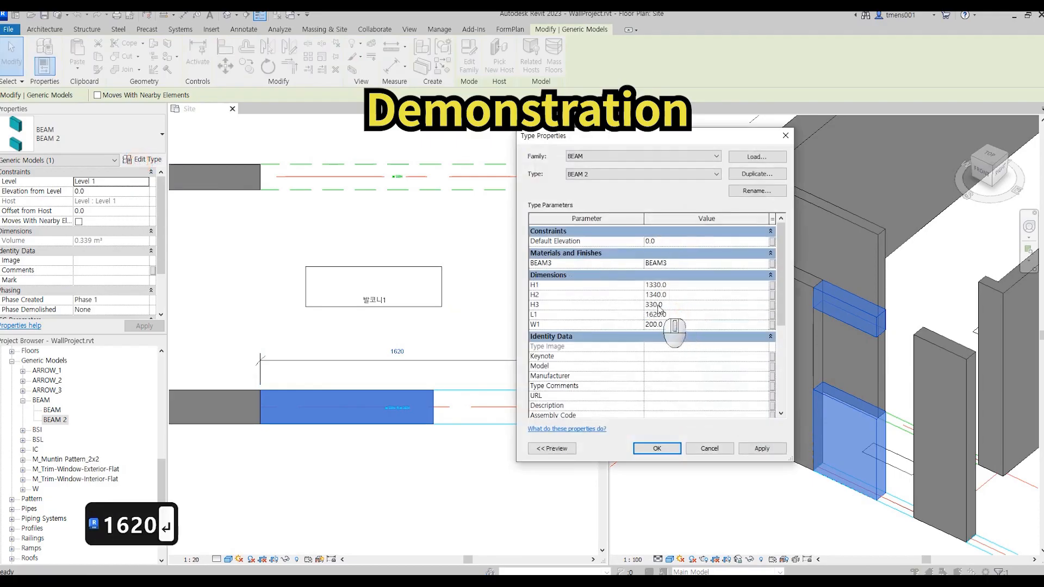
- Set the second beam type's H1 to 360 and H2 to 2310, and apply the changes
left_click(675, 286)
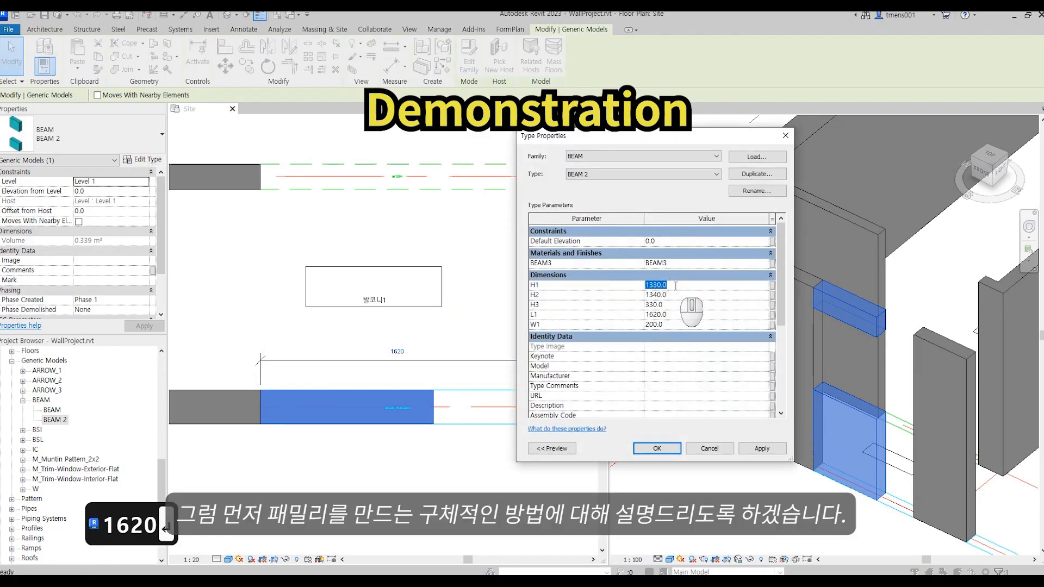
type("360")
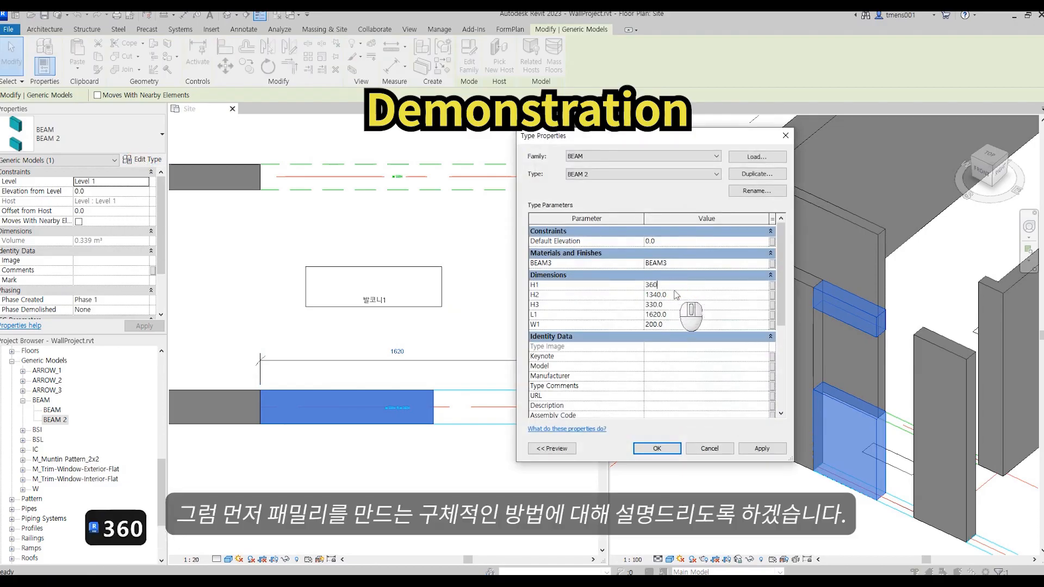
left_click(675, 294)
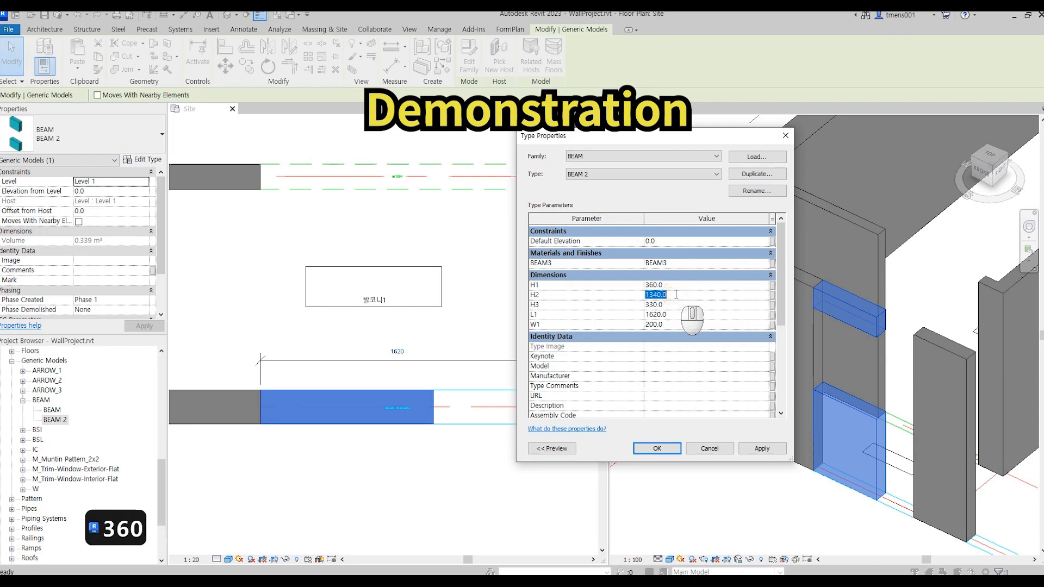
type("2310")
key("Return")
left_click(762, 448)
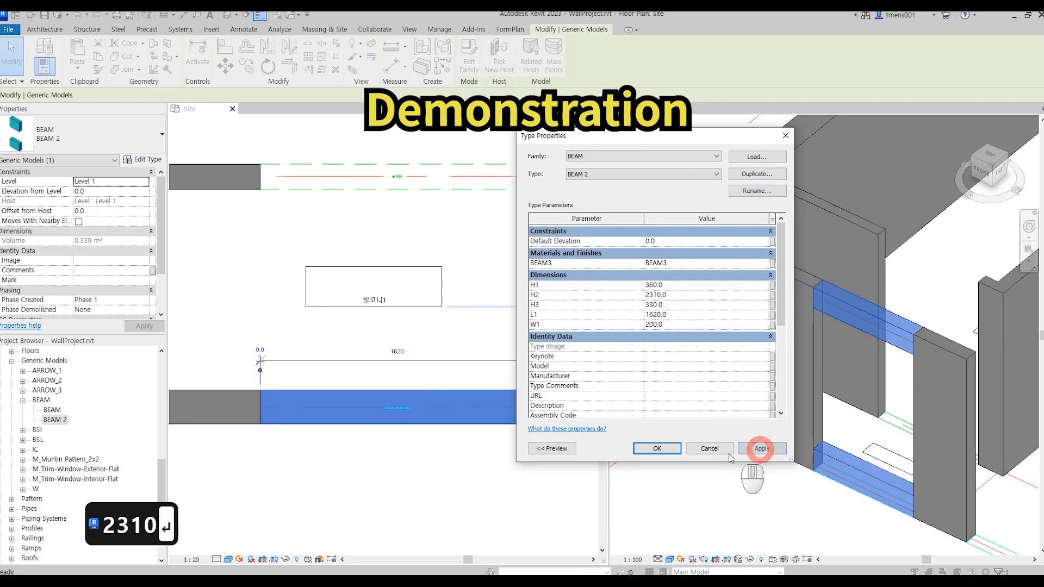
- Accept the second beam's type properties and deselect the beam in the floor plan
left_click(657, 448)
left_click(467, 460)
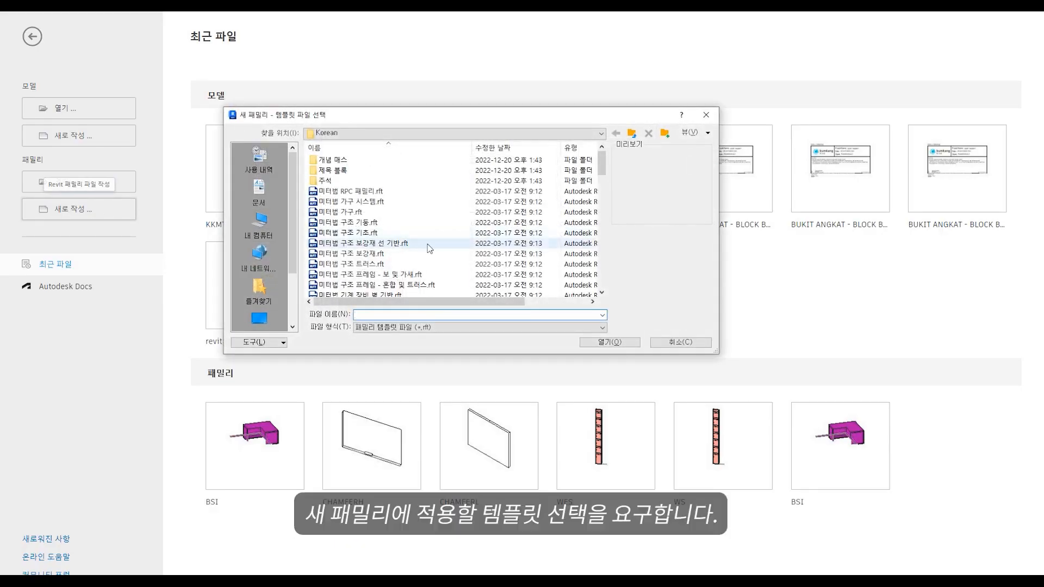
- Create a new family from the Korean generic model template 미터법 일반 모델.rft
scroll(429, 249, "down", 7)
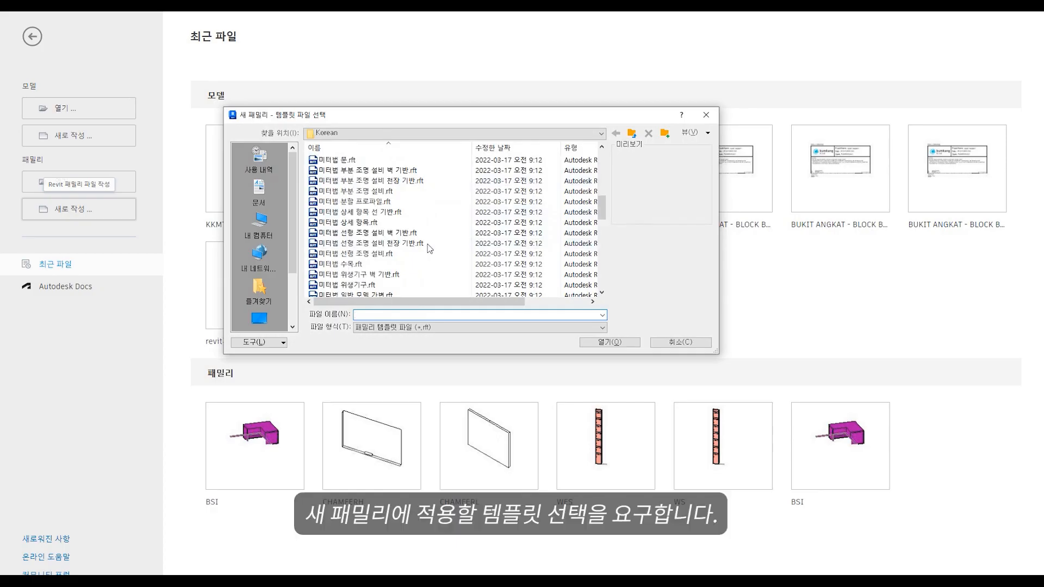
scroll(429, 249, "down", 5)
left_click(357, 233)
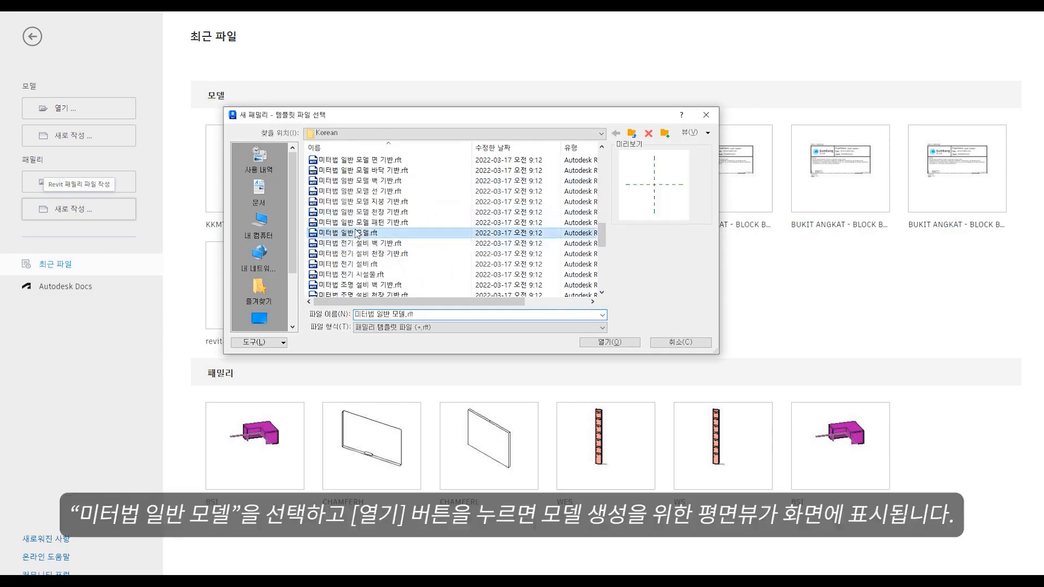
left_click(611, 344)
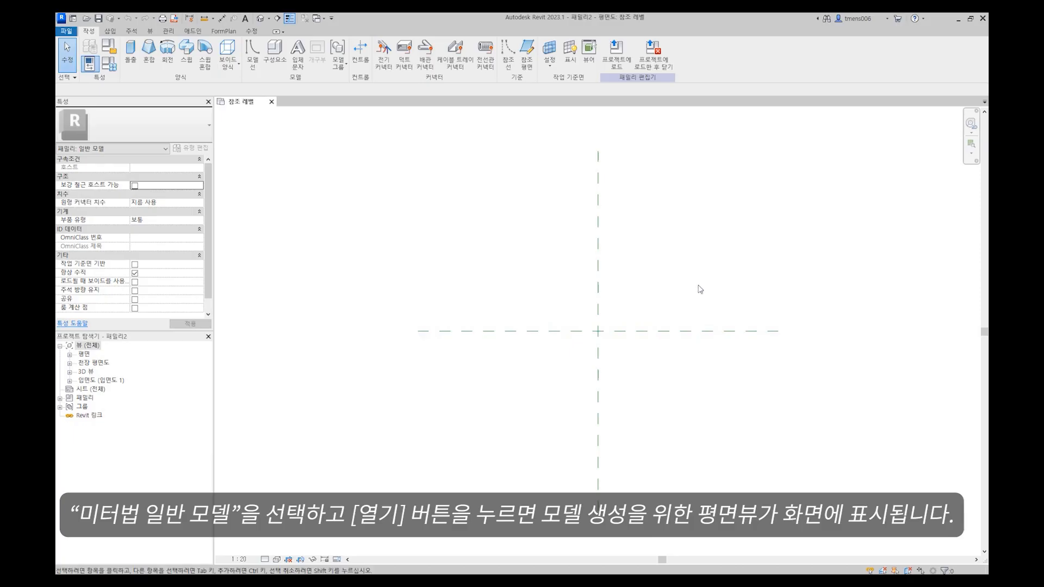
- View the family's left elevation (왼쪽), and close it to return to the reference level plan
middle_click_drag(694, 289, 564, 266)
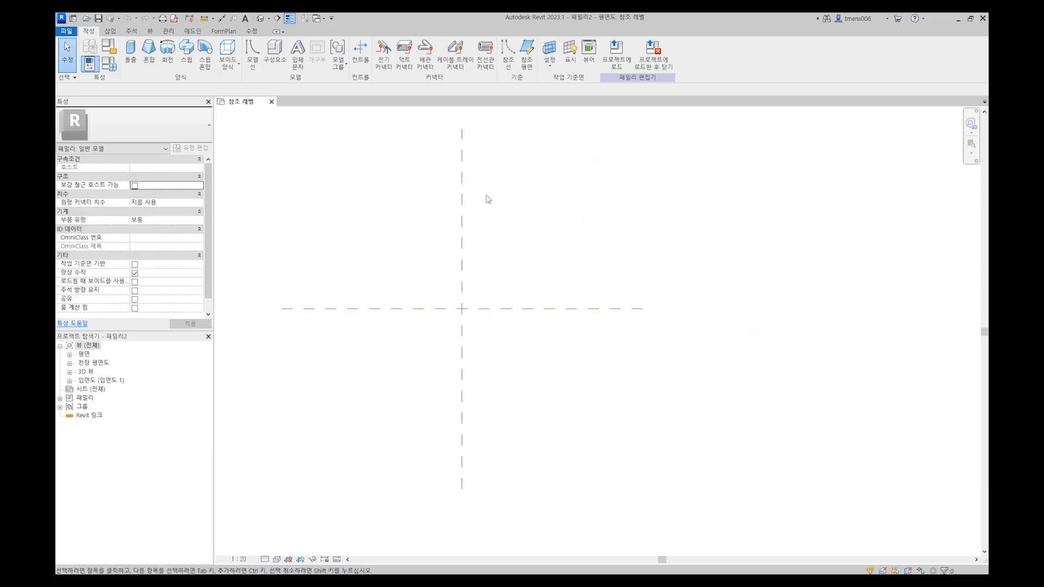
left_click(70, 382)
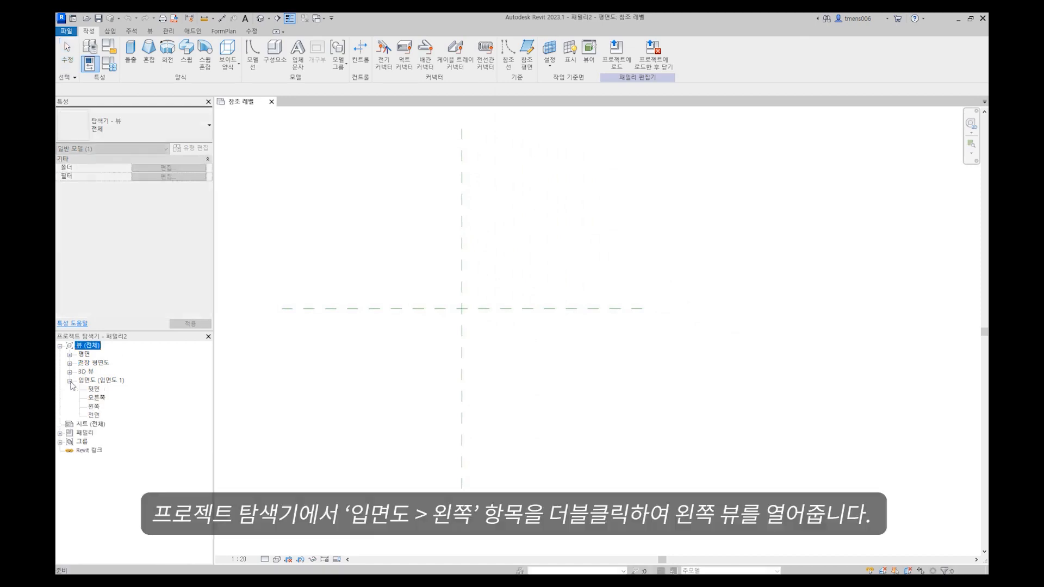
double_click(94, 407)
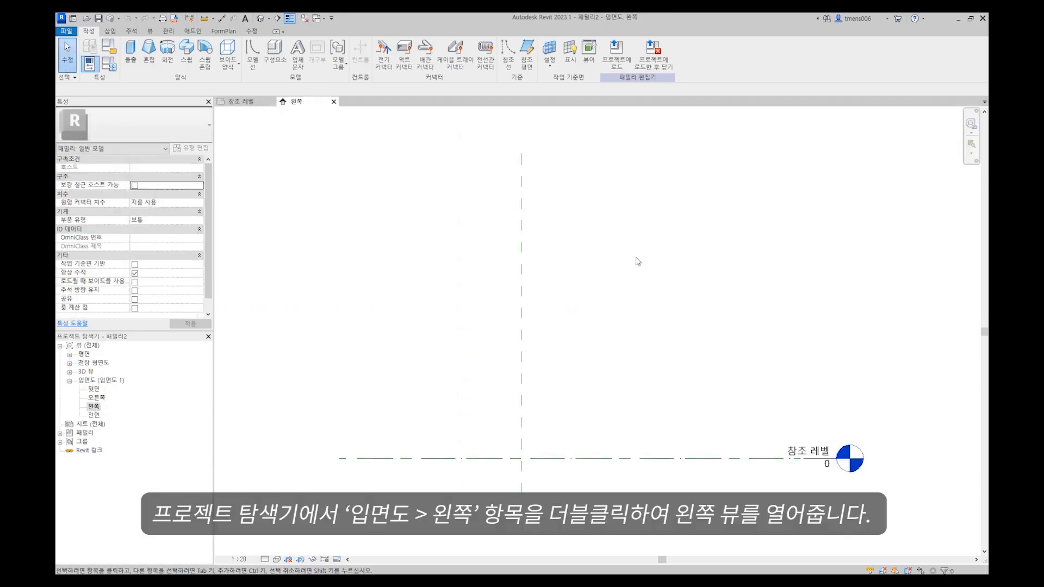
left_click(334, 102)
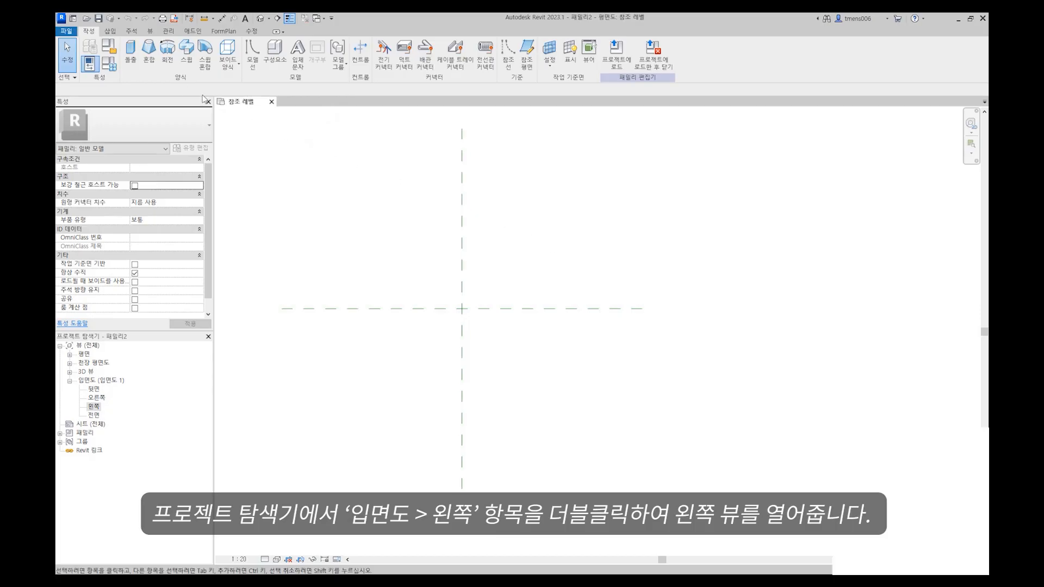
- Start a Sweep and sketch a straight path about 1380 mm long along the horizontal reference plane, beginning at the reference planes' intersection
left_click(186, 53)
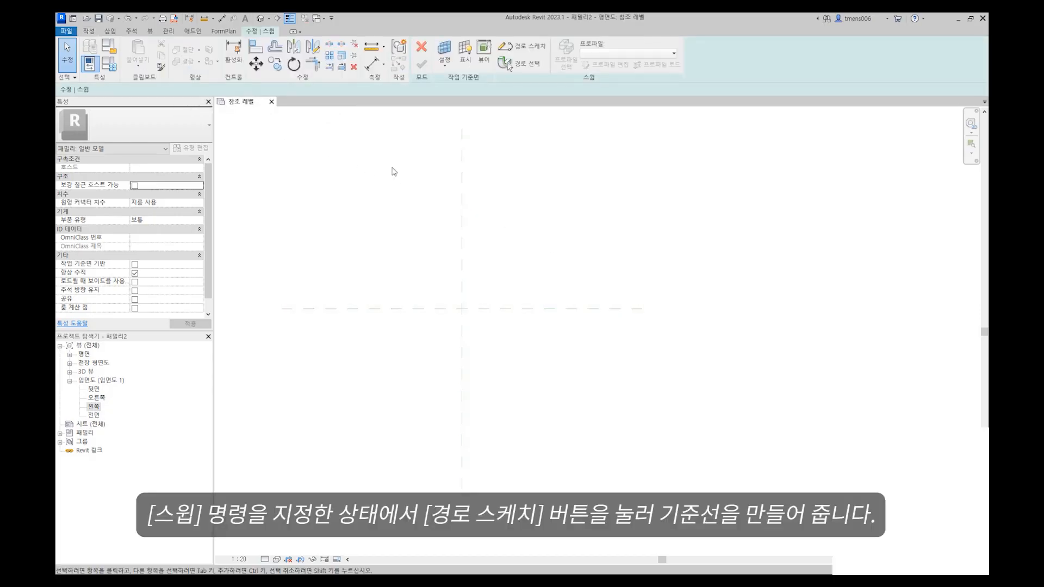
left_click(522, 47)
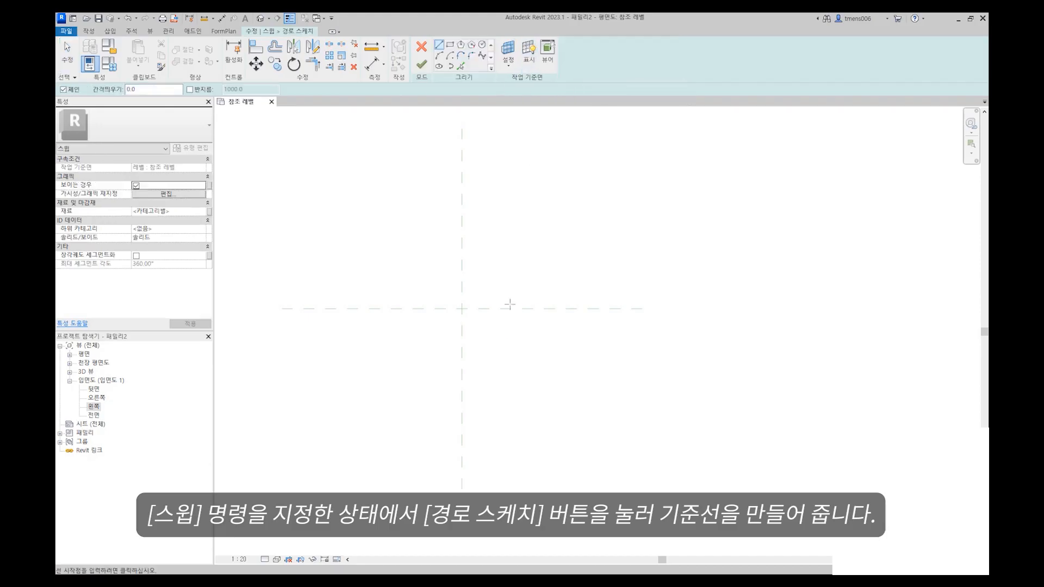
left_click(462, 309)
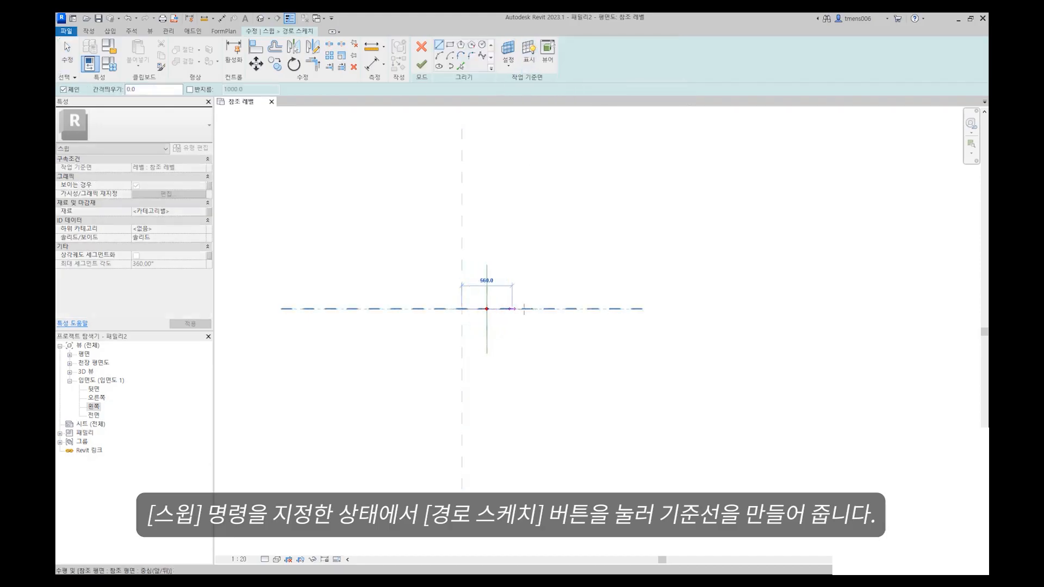
left_click(585, 309)
key("Escape")
key("Escape")
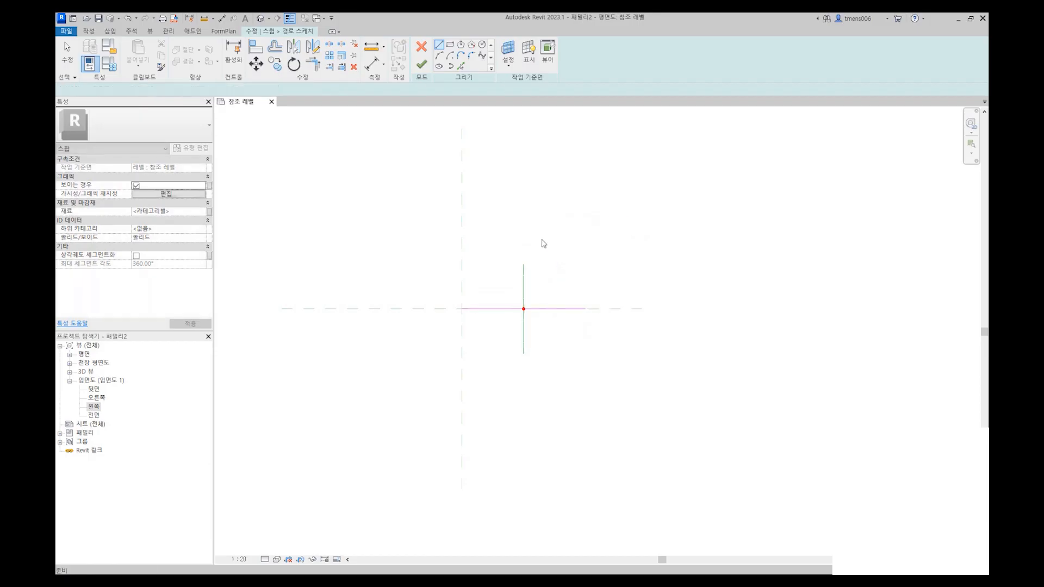
- Align and lock the path's start point to the vertical reference plane and the path line to the horizontal one
left_click(255, 49)
left_click(462, 251)
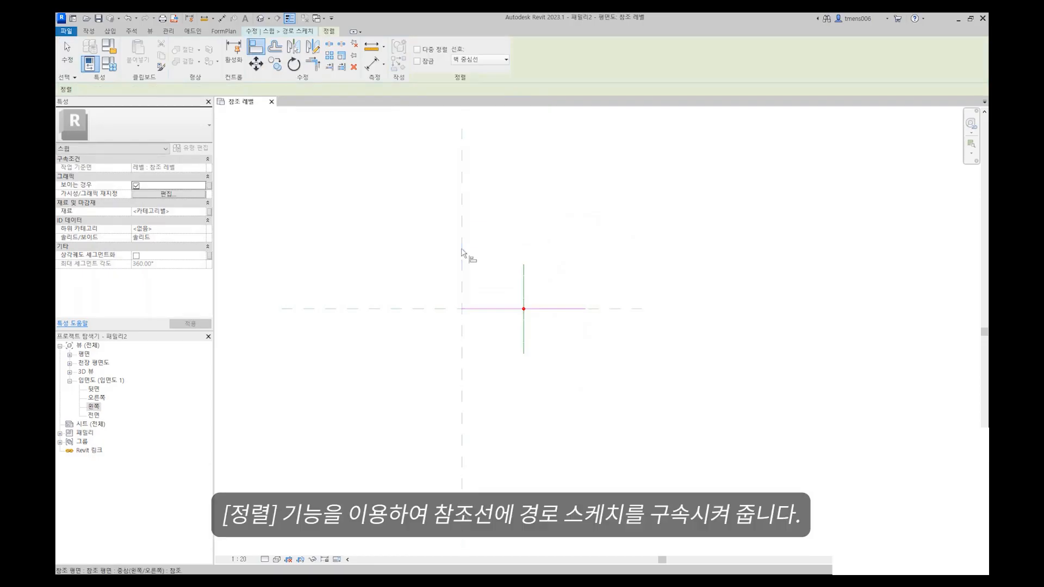
left_click(465, 311)
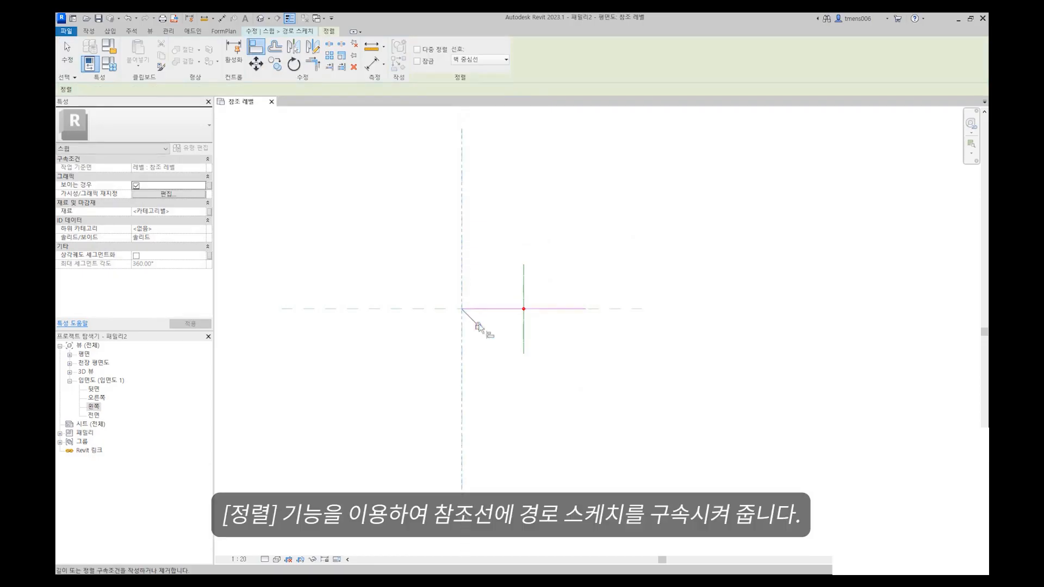
left_click(478, 326)
left_click(429, 308)
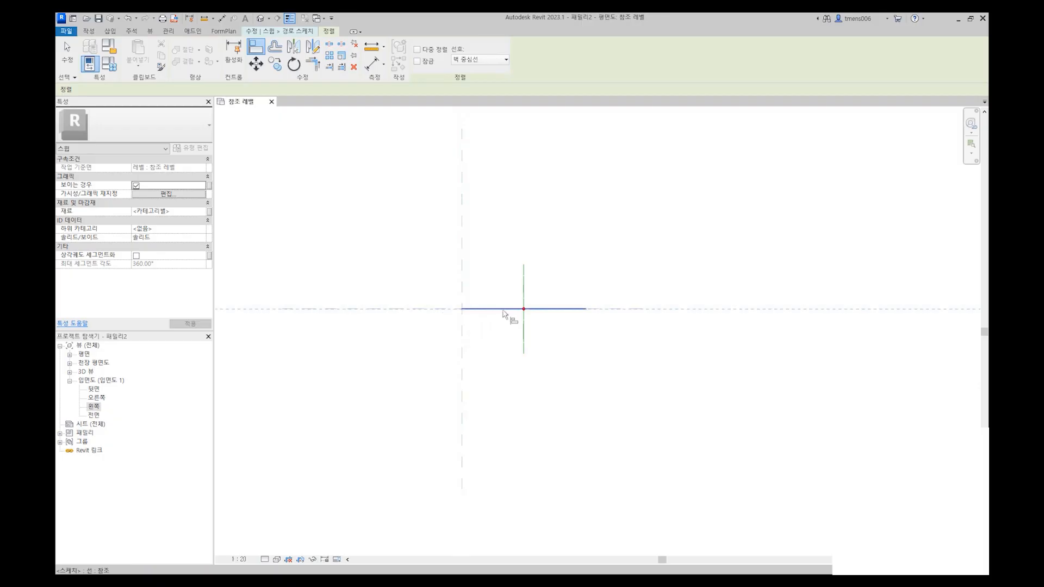
left_click(445, 326)
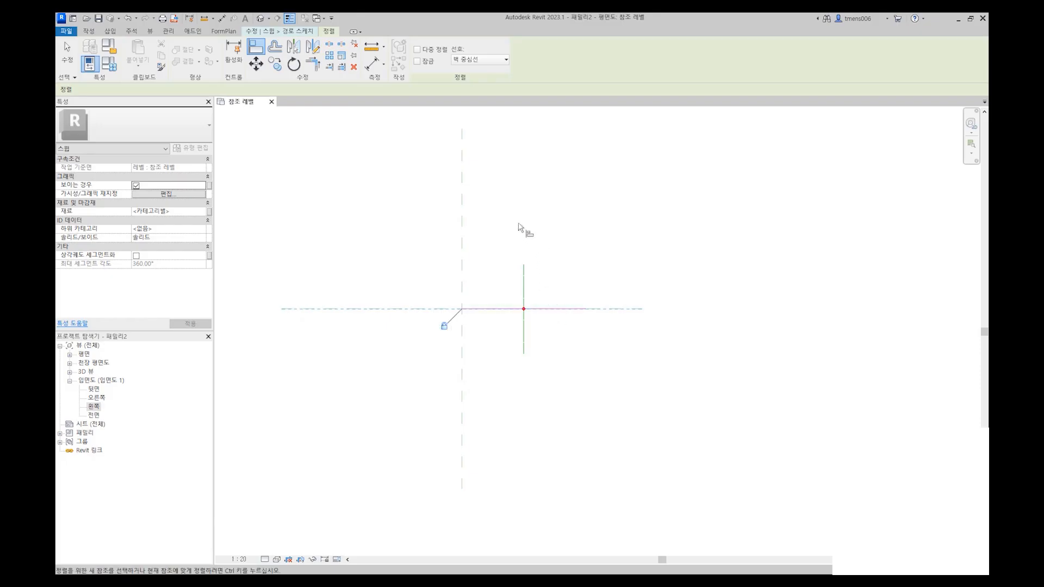
key("Escape")
- Add an aligned dimension from the vertical reference plane to the far endpoint of the sweep path
left_click(375, 64)
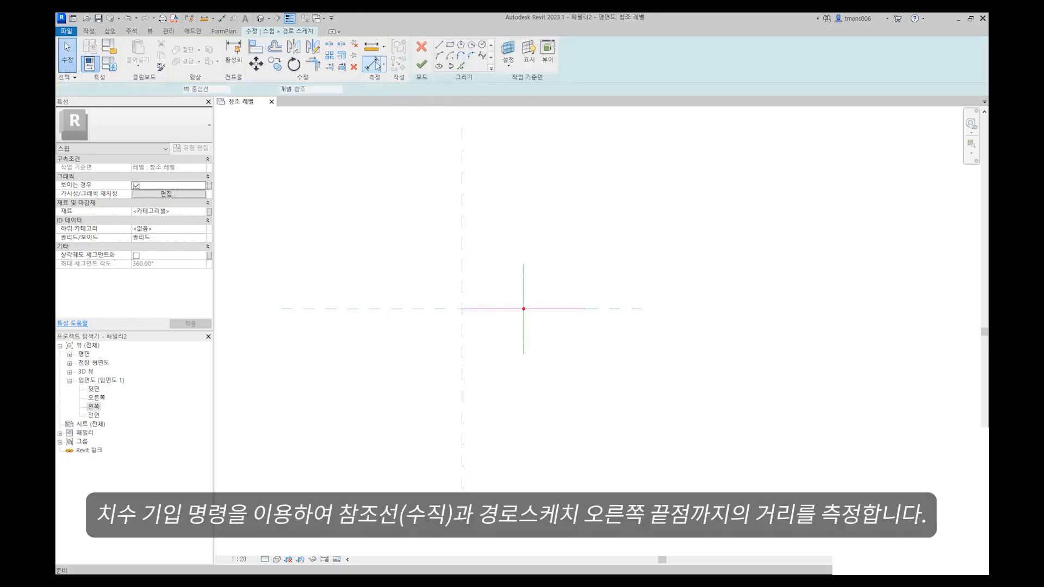
left_click(462, 219)
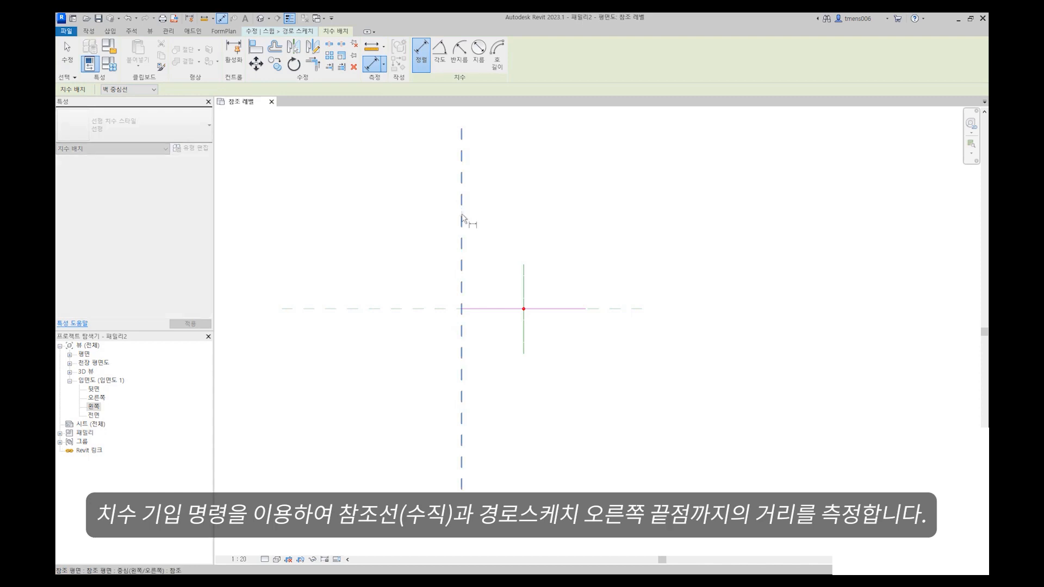
left_click(586, 309)
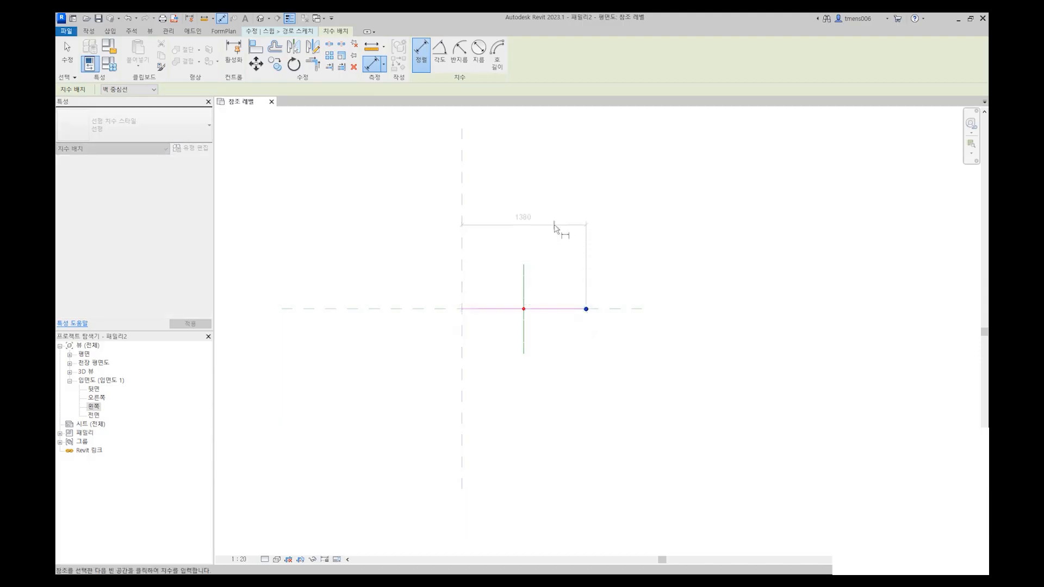
left_click(555, 227)
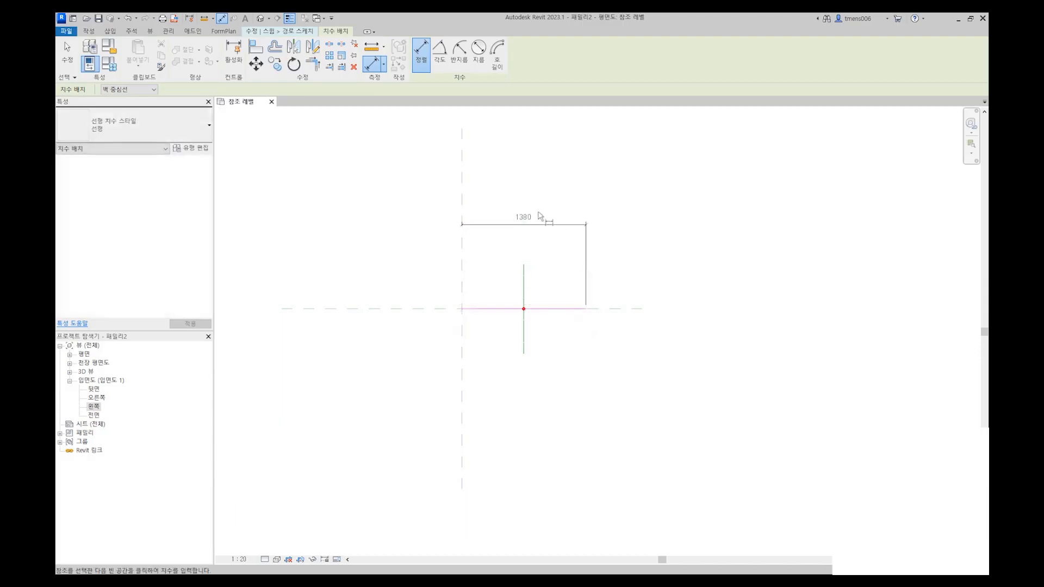
key("Escape")
key("Escape")
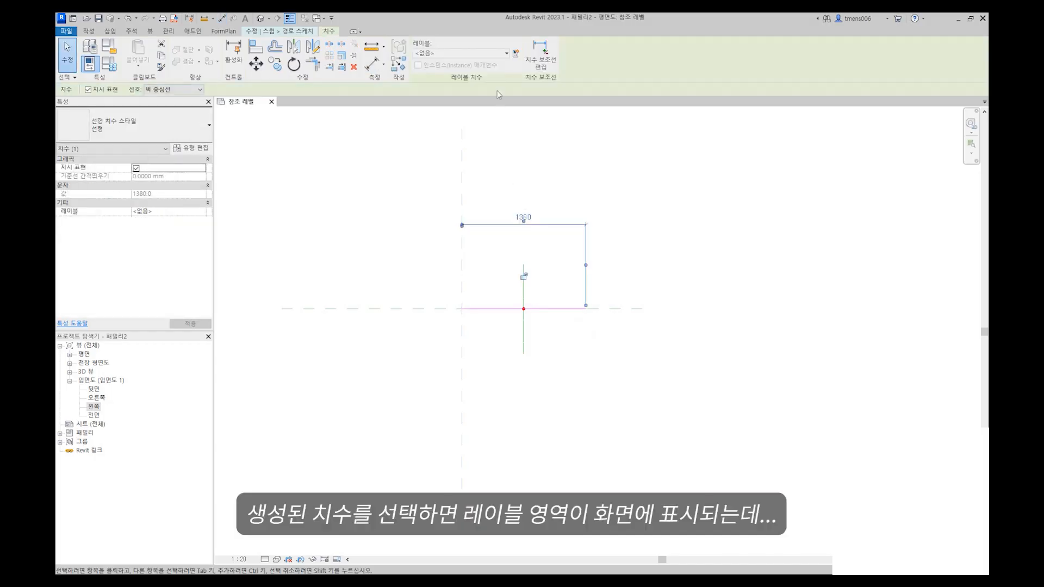
- Label the path length dimension with a new family type parameter named L1
left_click(515, 54)
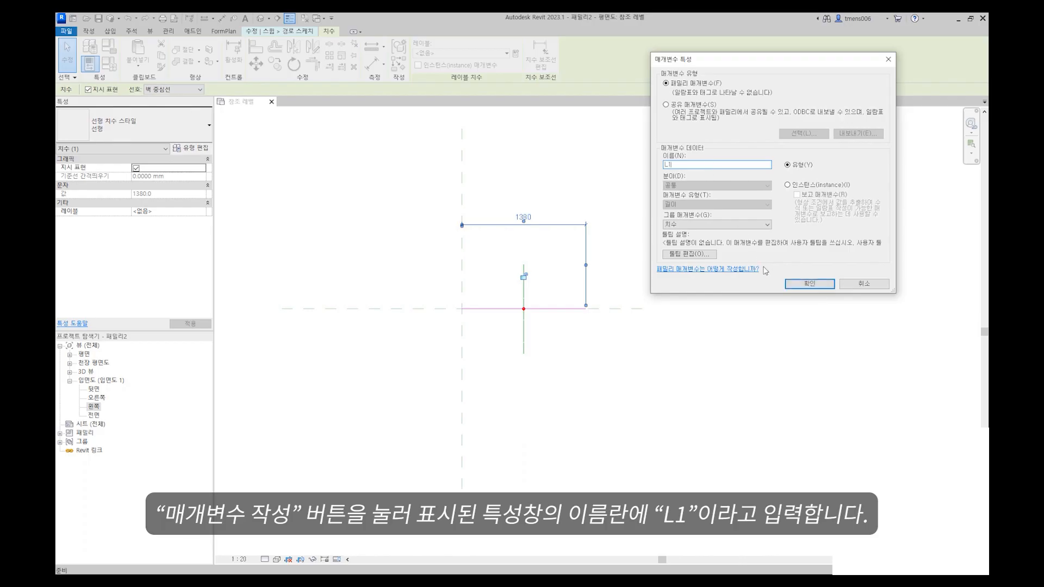
left_click(808, 284)
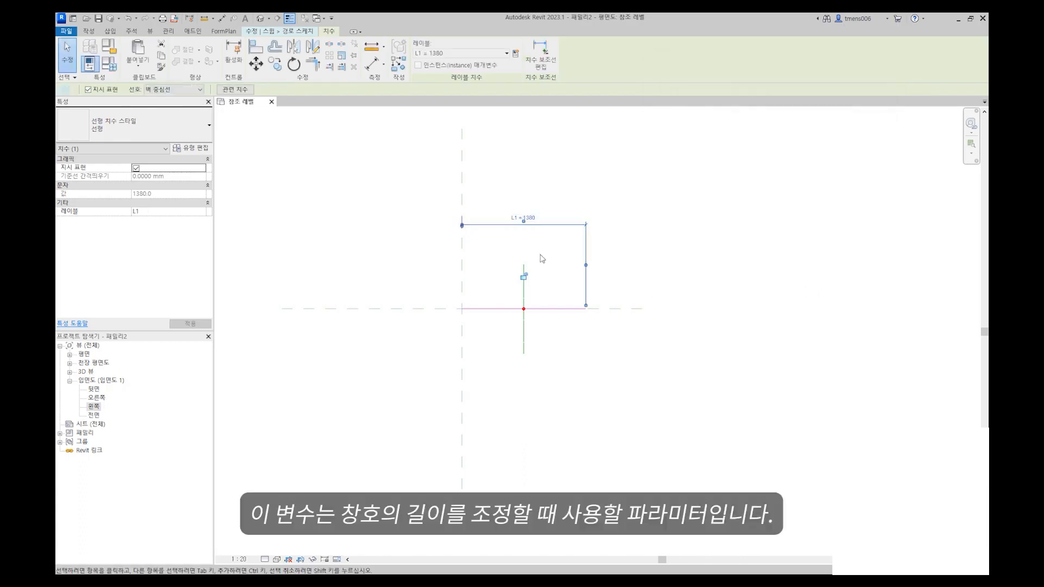
key("Escape")
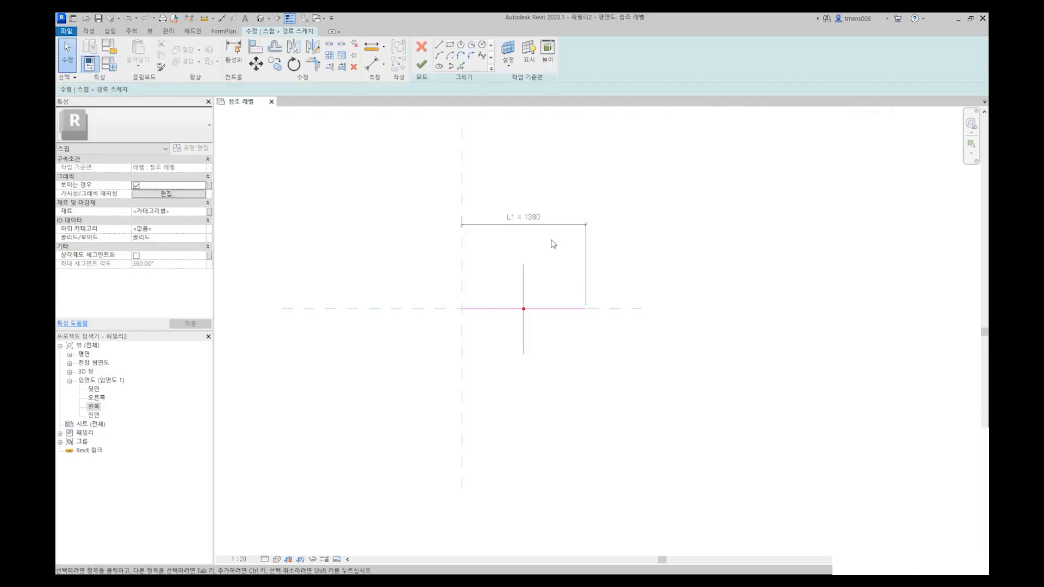
- Finish the sweep path sketch and open its profile for editing in the left elevation view (입면도: 왼쪽)
left_click(422, 65)
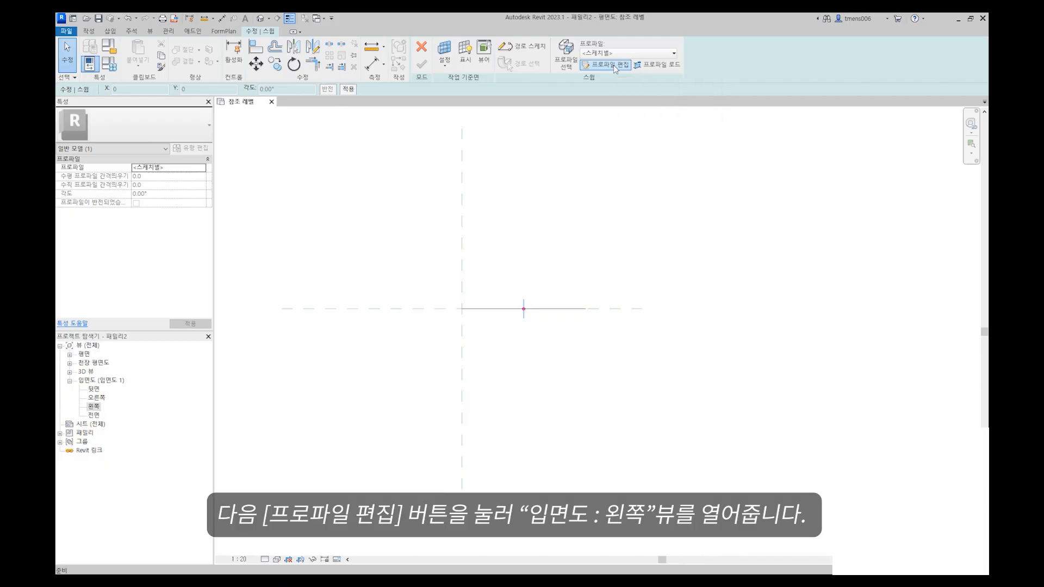
left_click(614, 65)
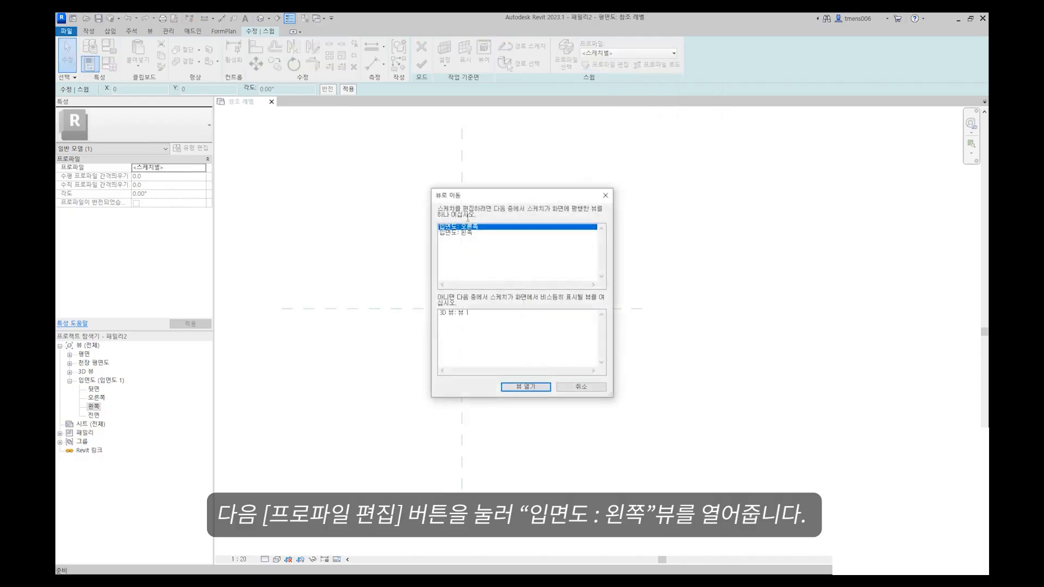
left_click(457, 232)
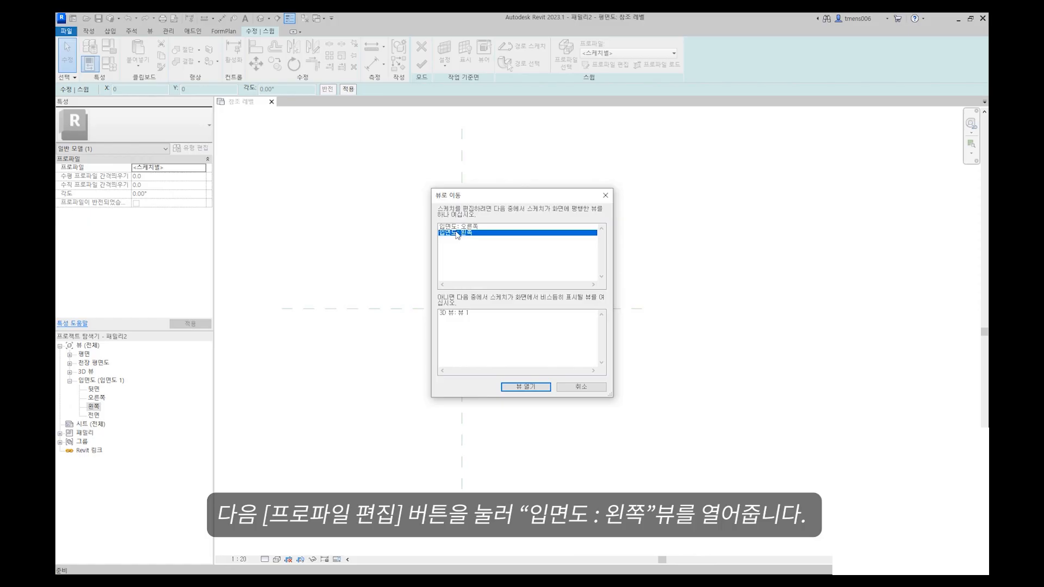
left_click(525, 387)
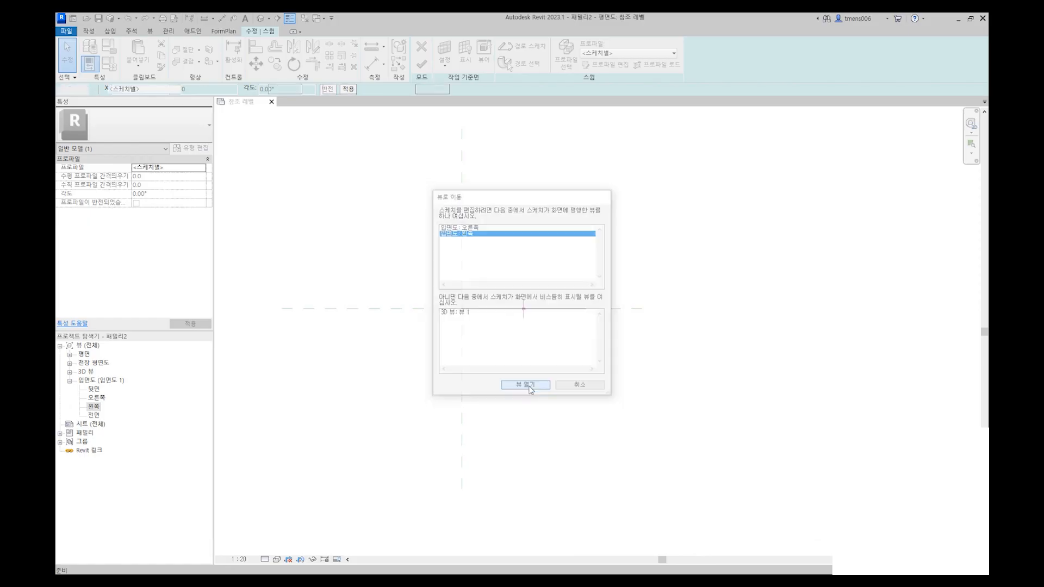
- Draw a horizontal reference plane about 381 mm above the reference level, crossing the vertical reference plane
middle_click_drag(548, 413, 557, 288)
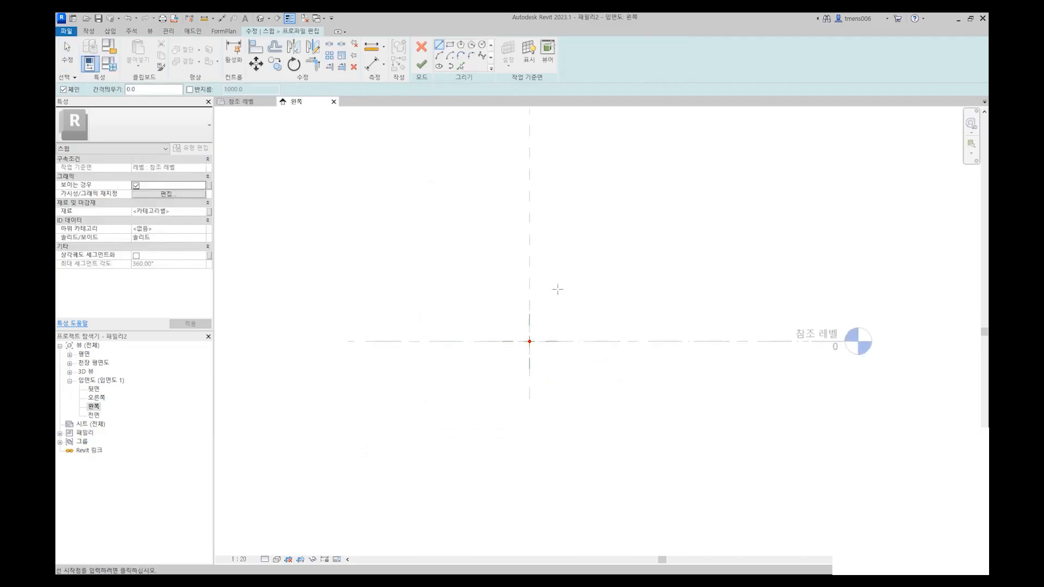
scroll(557, 290, "up", 2)
left_click(93, 33)
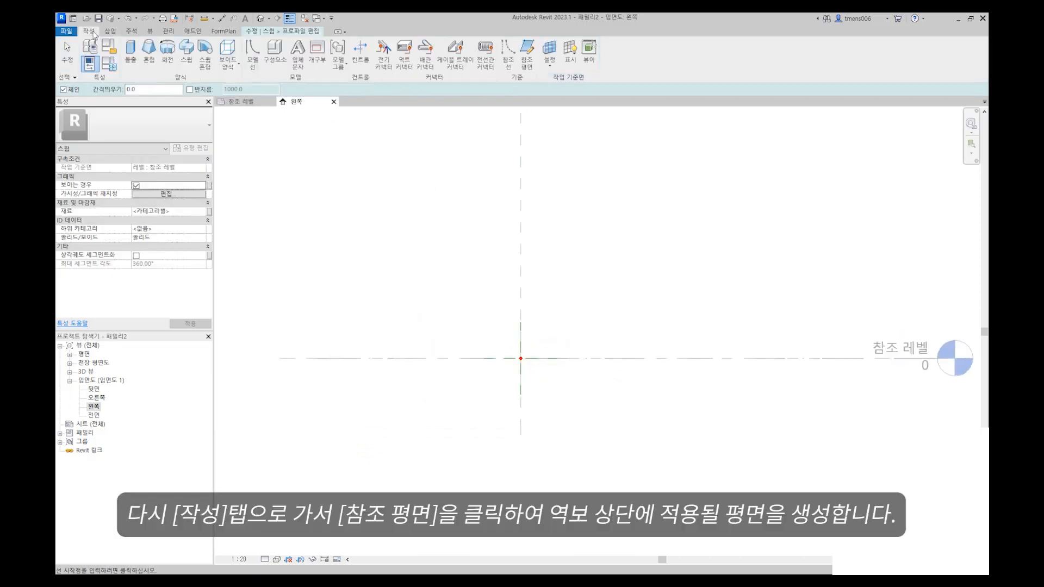
left_click(527, 54)
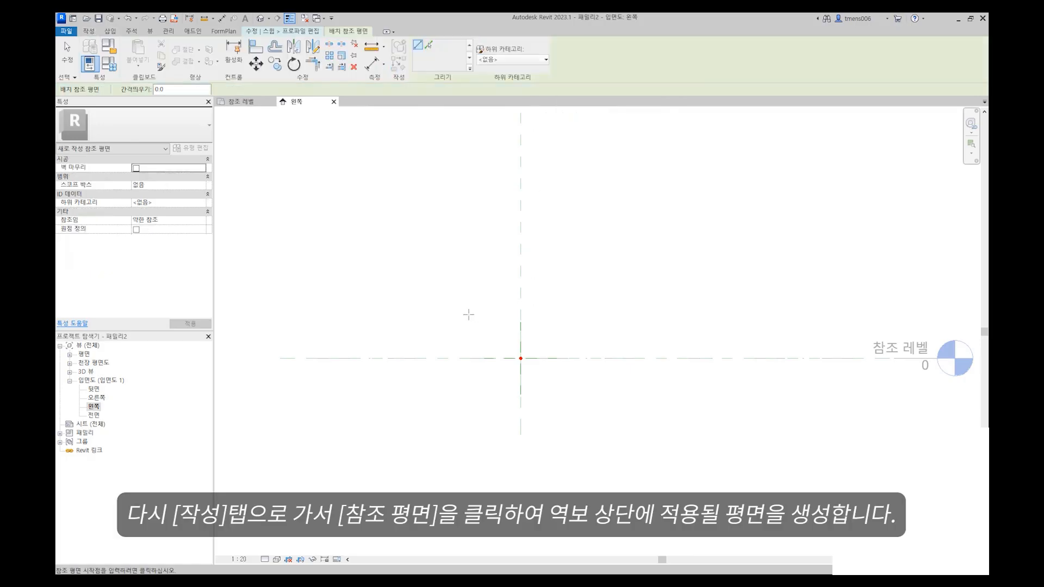
left_click(403, 302)
left_click(630, 301)
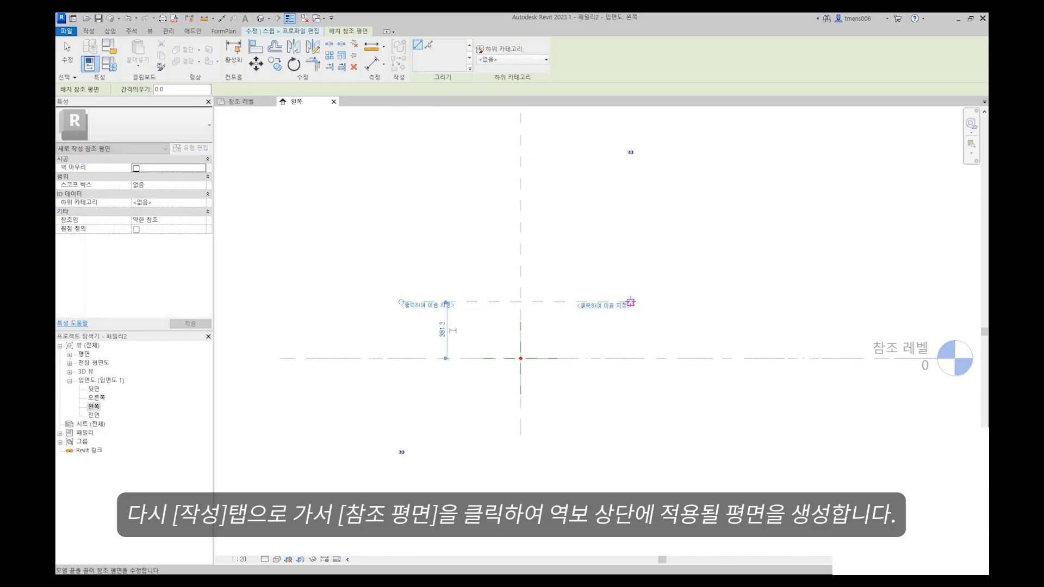
key("Escape")
key("Escape")
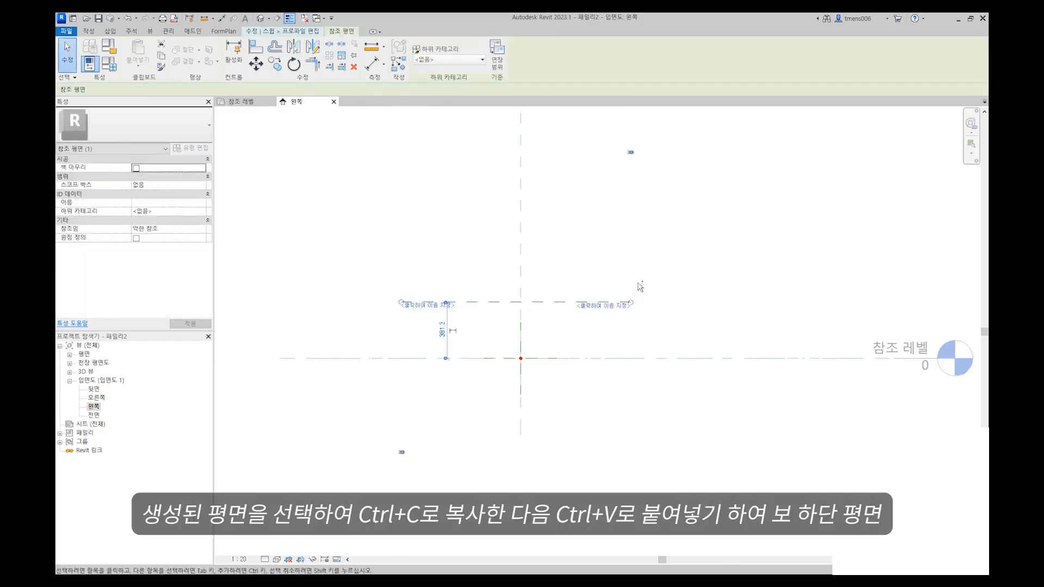
- Paste two copies of the horizontal reference plane above the original, spaced about 360 mm apart
key("ctrl+c")
key("ctrl+v")
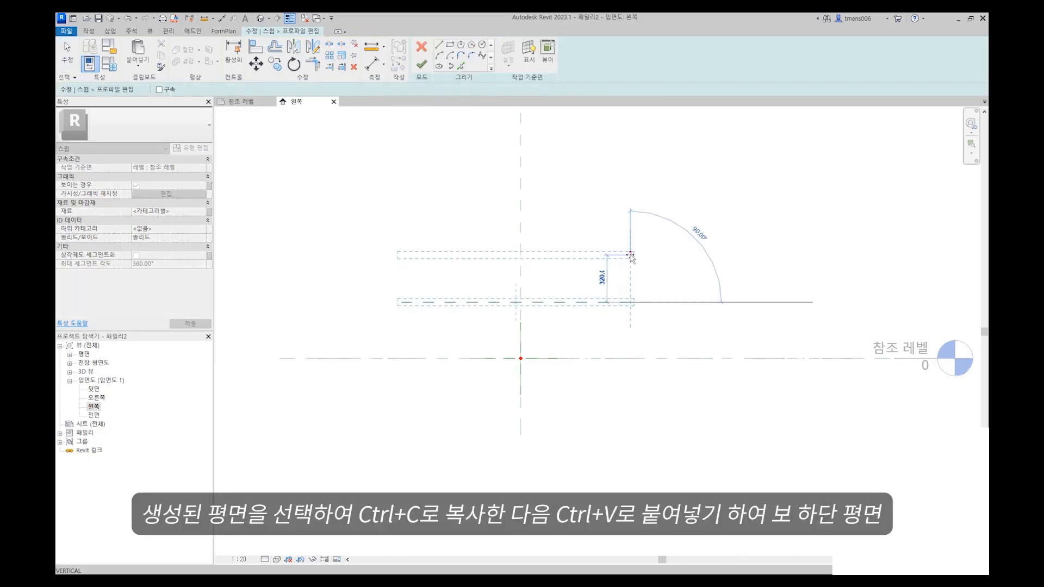
left_click(630, 251)
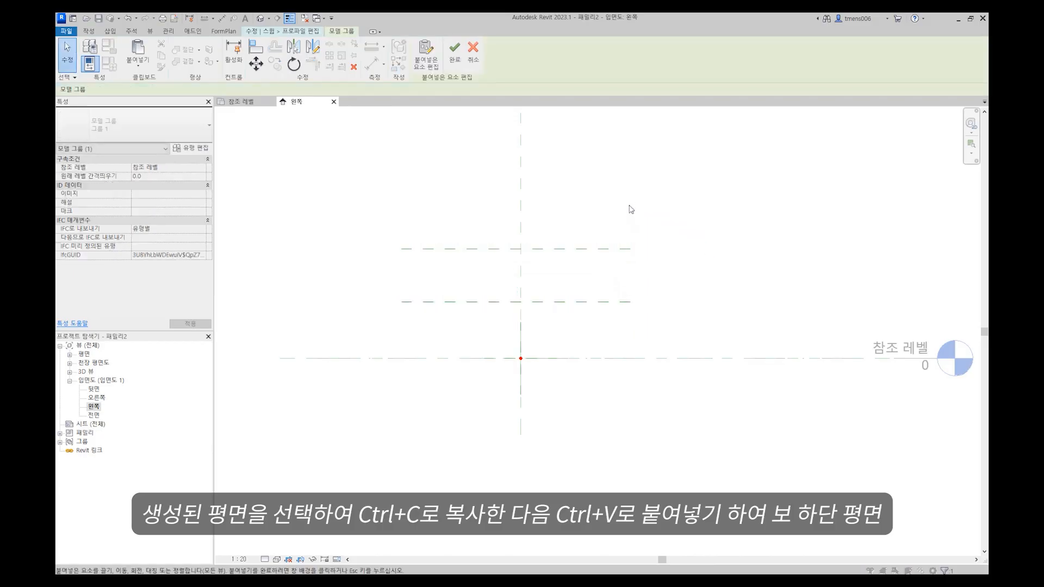
key("ctrl+v")
left_click(625, 196)
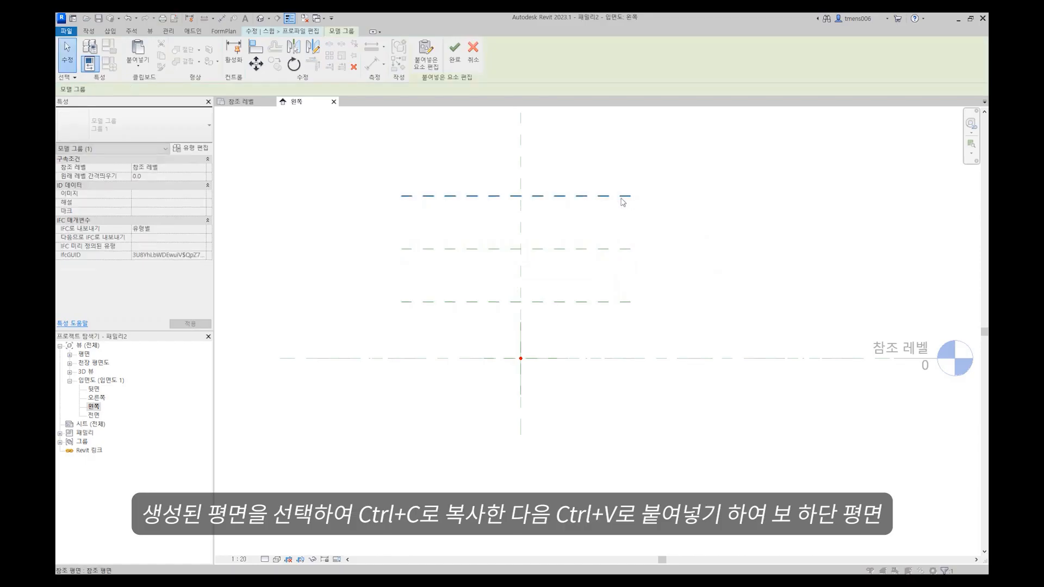
left_click(613, 217)
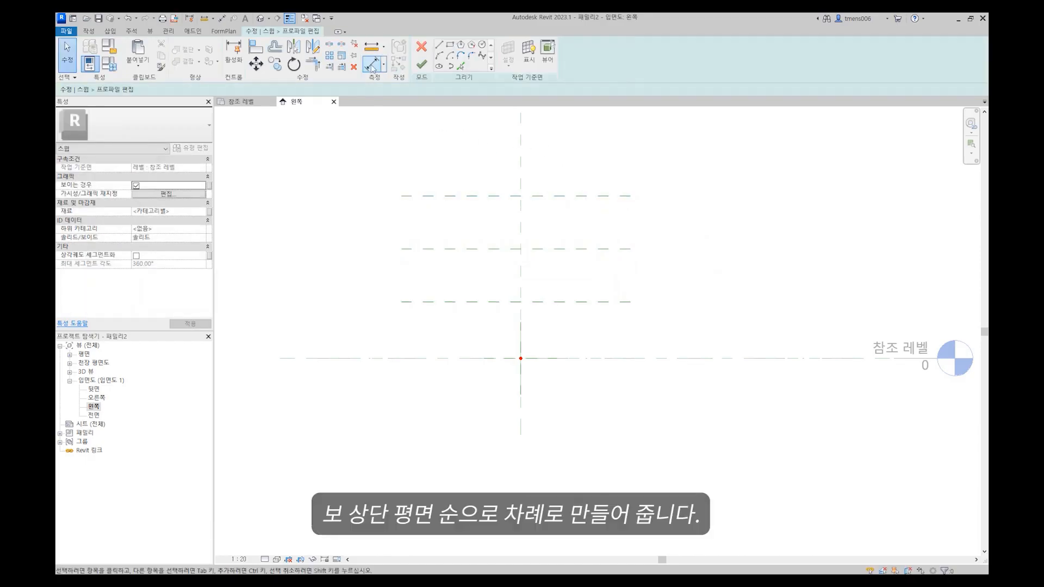
- Add separate vertical aligned dimensions from the reference level up through the three horizontal reference planes, one for each gap
left_click(372, 64)
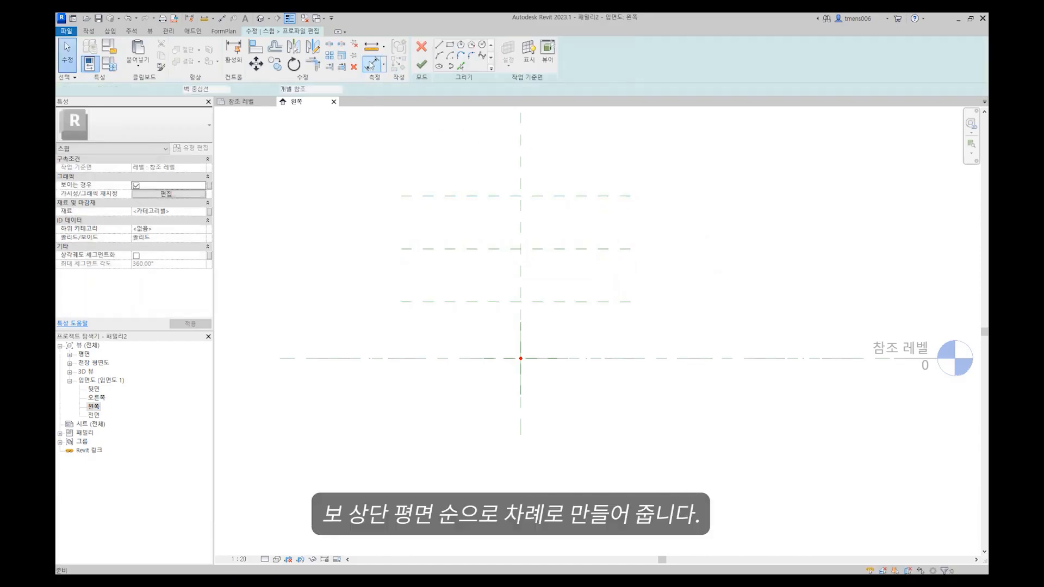
left_click(462, 359)
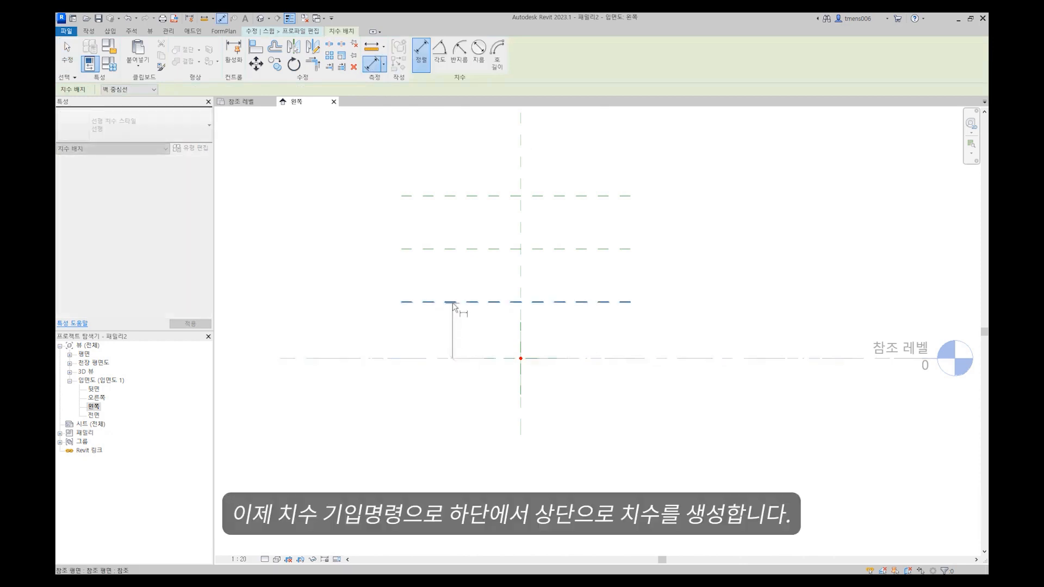
left_click(454, 302)
left_click(358, 324)
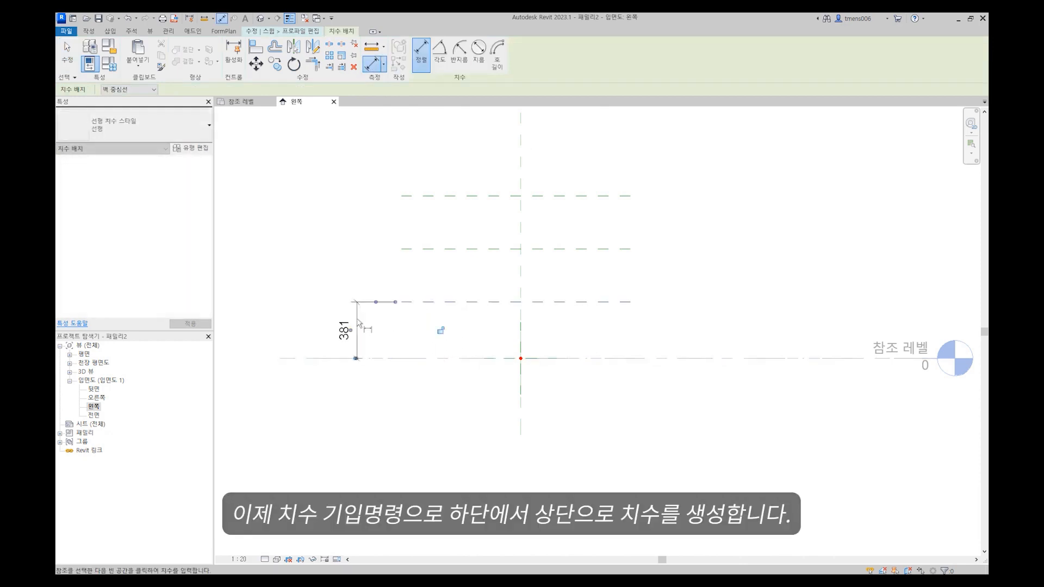
left_click(459, 302)
left_click(461, 249)
left_click(357, 274)
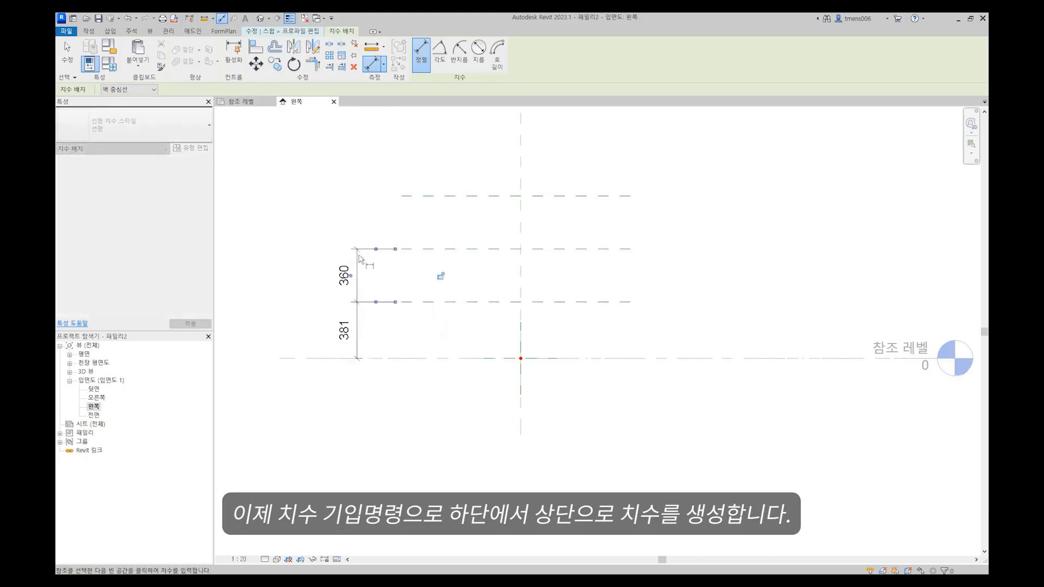
left_click(460, 249)
left_click(460, 197)
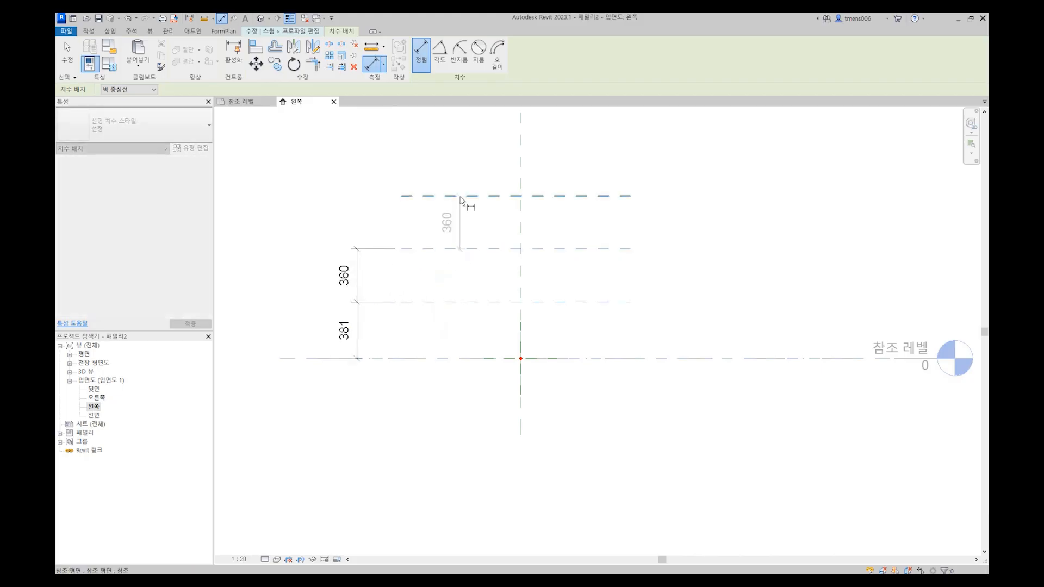
left_click(358, 218)
key("Escape")
key("Escape")
- Label the lowest vertical dimension with a new family type parameter named H1
left_click(358, 328)
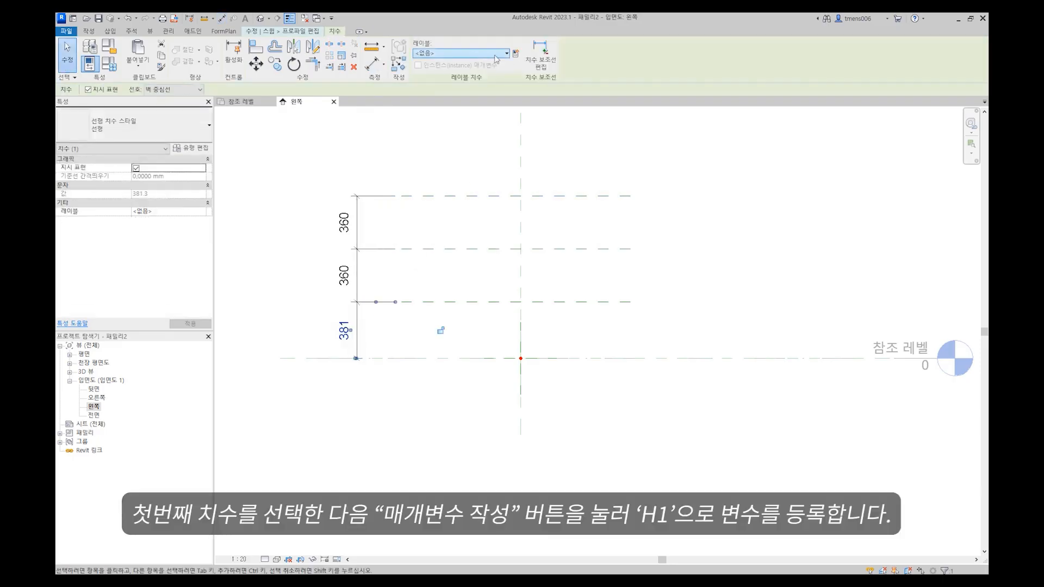
left_click(516, 54)
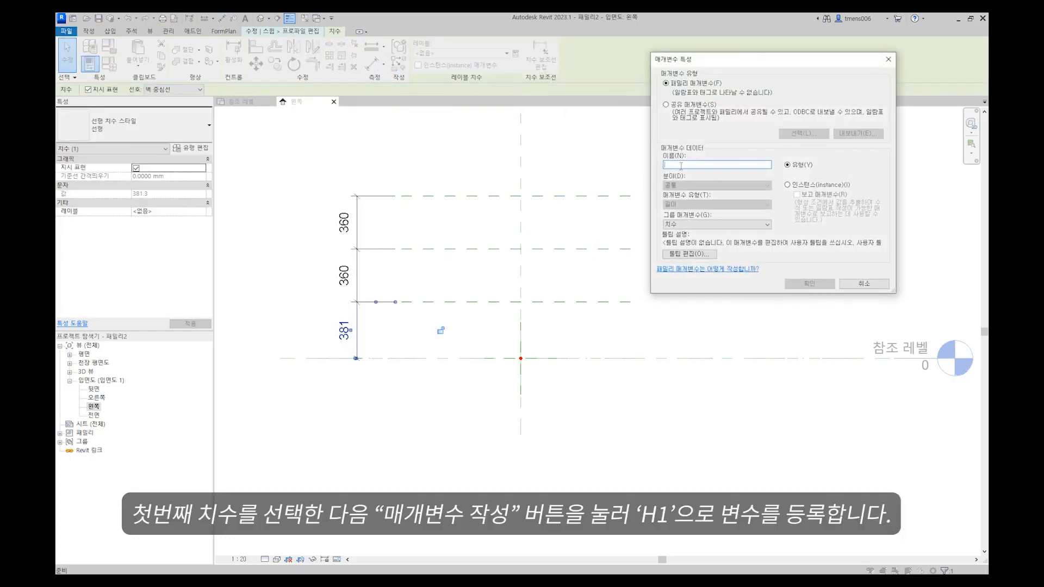
type("H1")
left_click(809, 284)
- Label the middle vertical dimension with a new family type parameter named H2
left_click(345, 276)
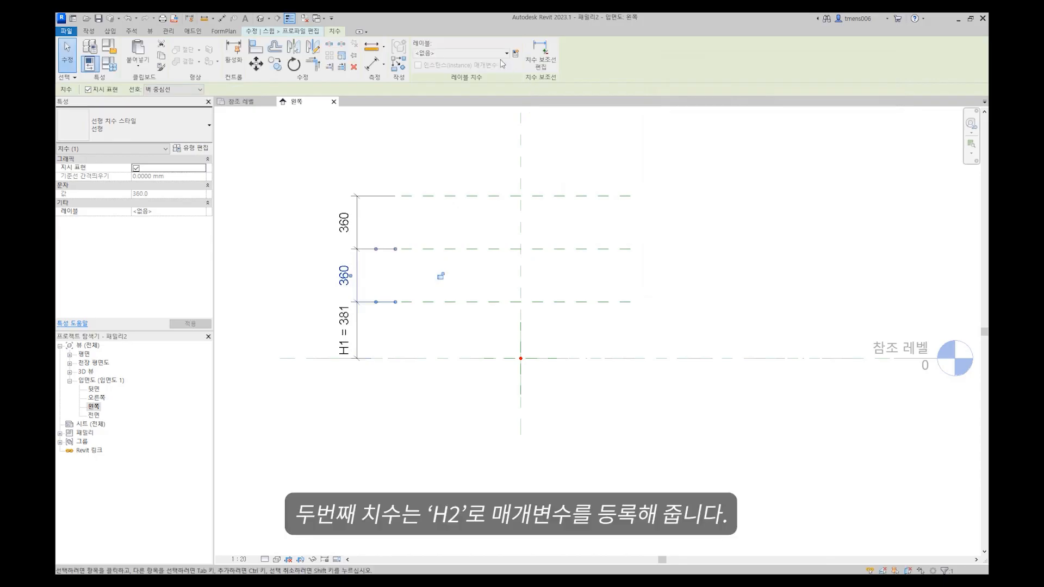
left_click(515, 53)
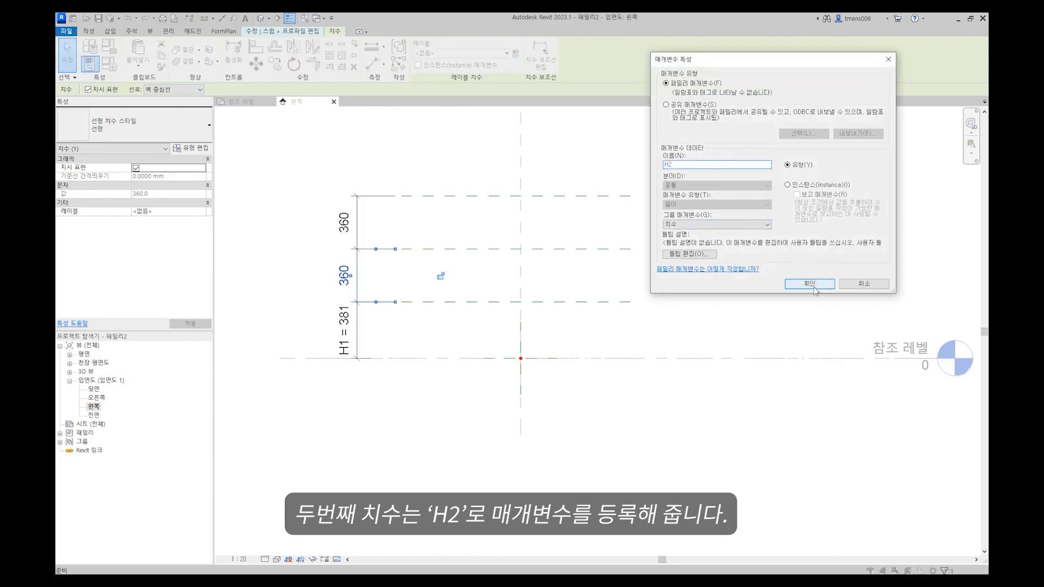
left_click(809, 280)
- Label the uppermost vertical dimension with a new family type parameter named H3
left_click(373, 199)
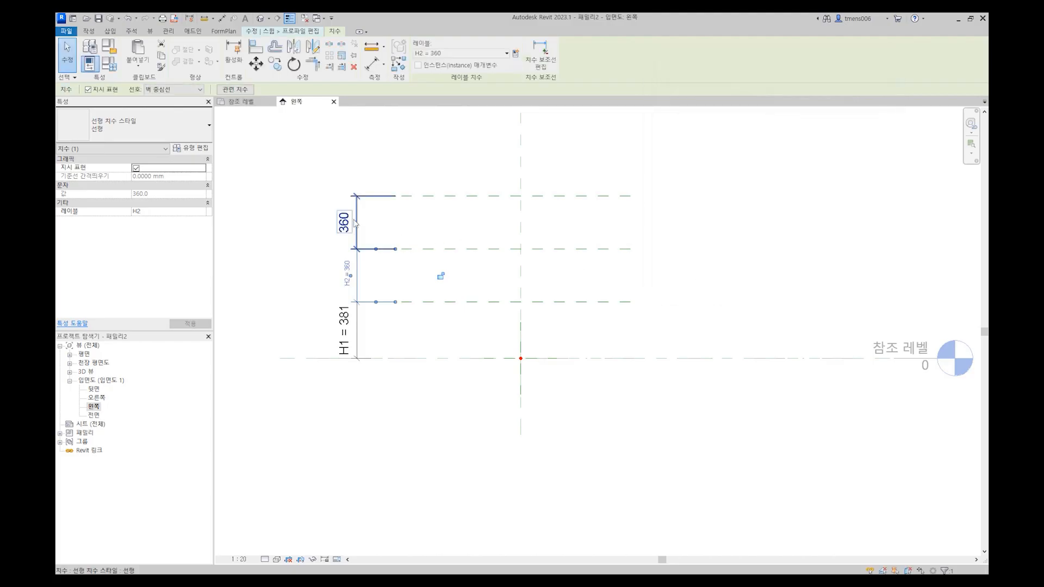
left_click(515, 54)
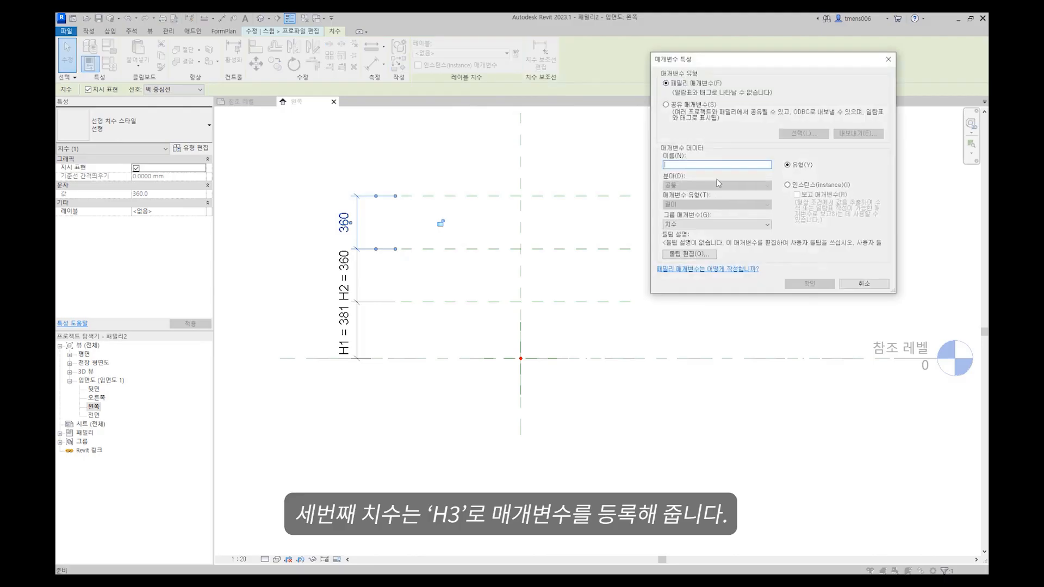
type("H3")
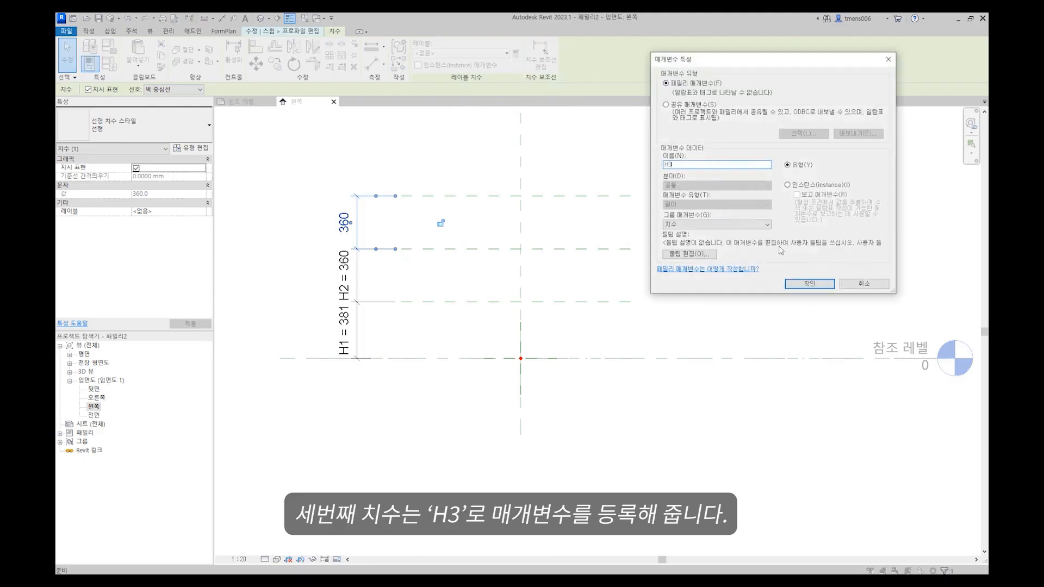
left_click(809, 283)
left_click(431, 275)
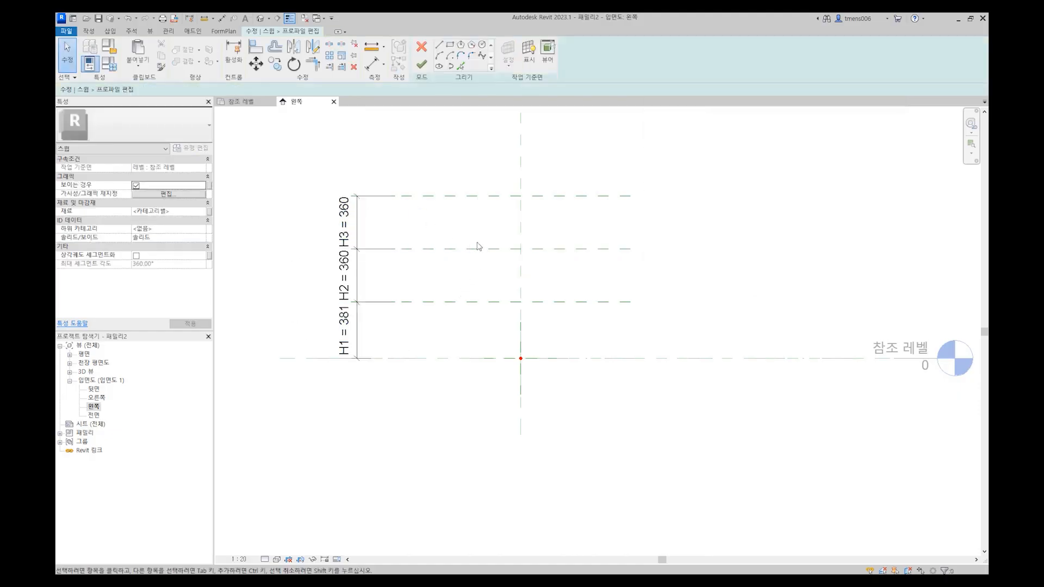
- Draw two profile rectangles about 209 mm wide from the vertical reference plane, one spanning the H1 gap and one spanning the H3 gap
left_click(450, 45)
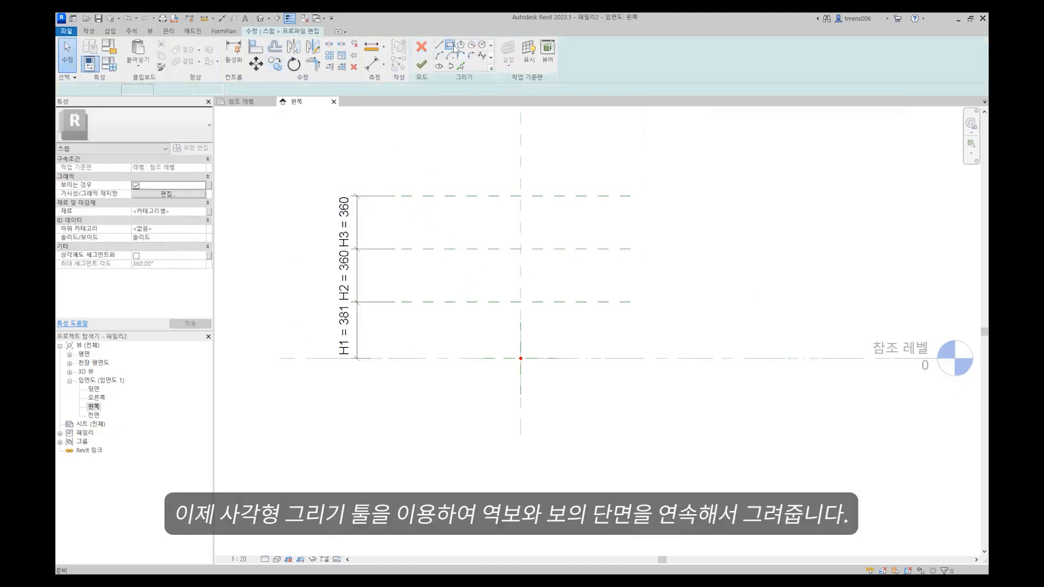
left_click(520, 358)
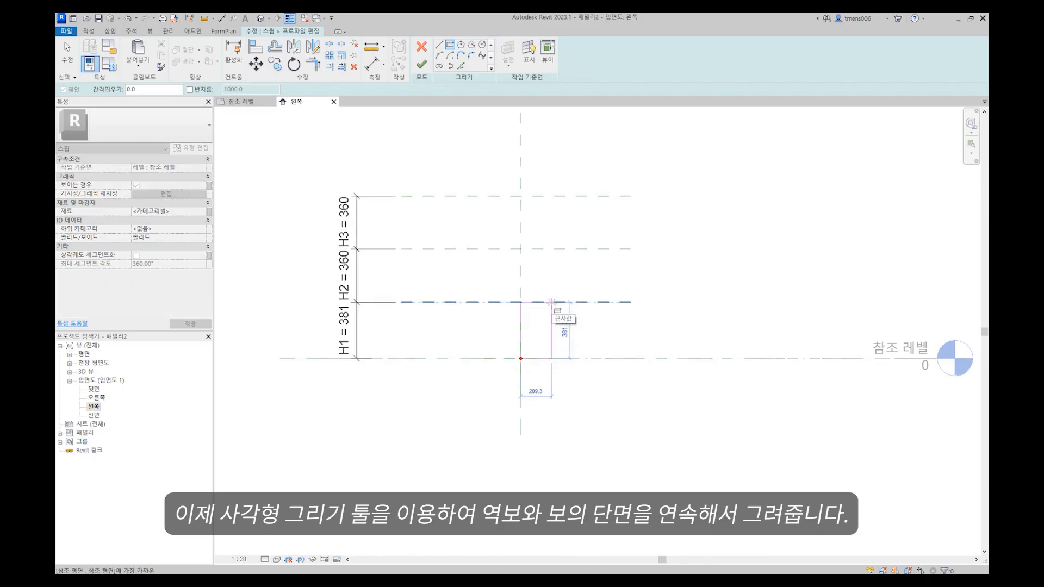
left_click(551, 302)
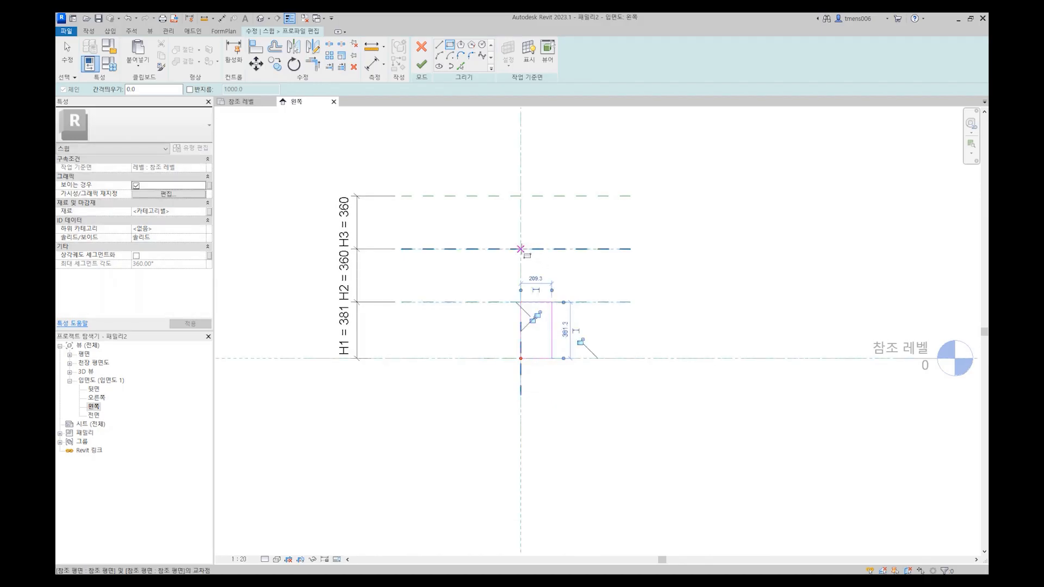
left_click(521, 249)
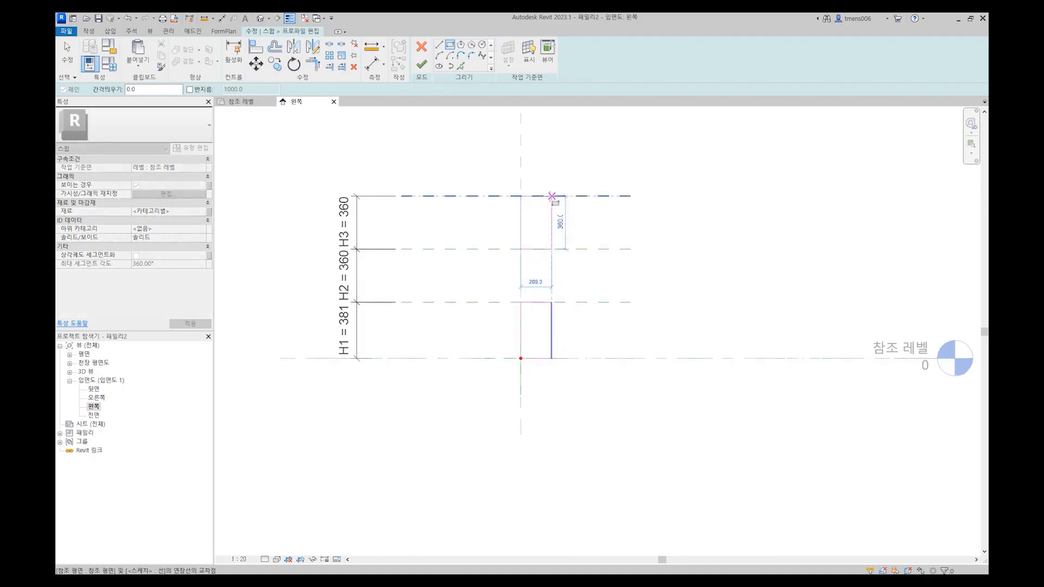
left_click(552, 196)
key("Escape")
key("Escape")
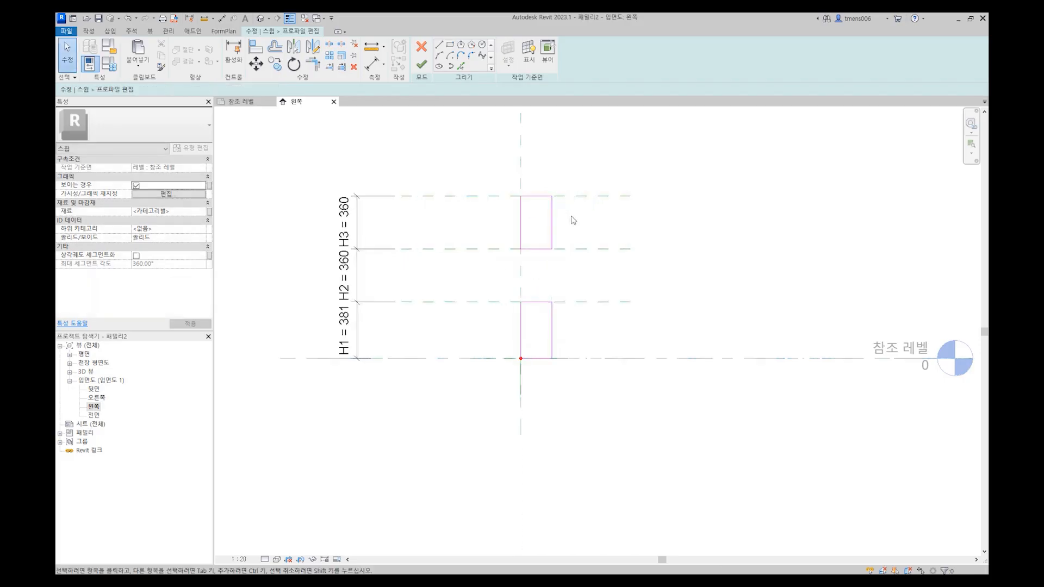
- Align the left edges of both rectangles to the vertical reference plane and lock the alignment
left_click(255, 47)
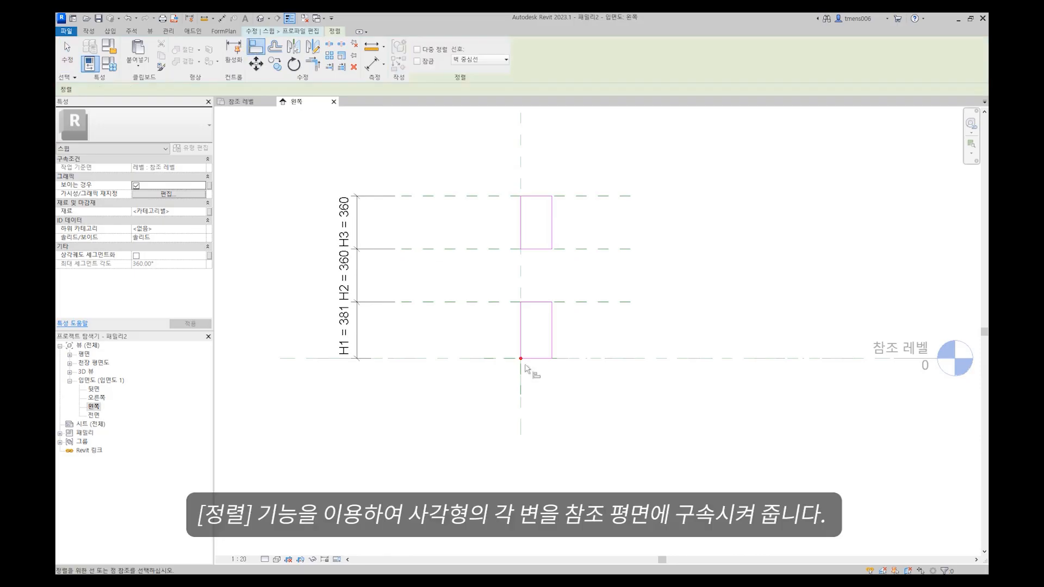
left_click(521, 410)
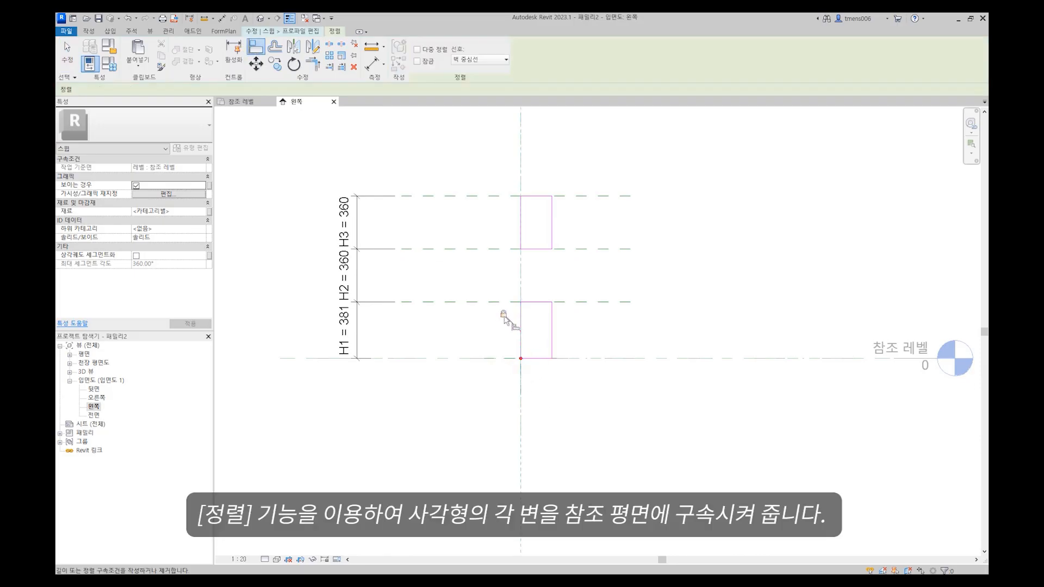
left_click(504, 316)
left_click(520, 379)
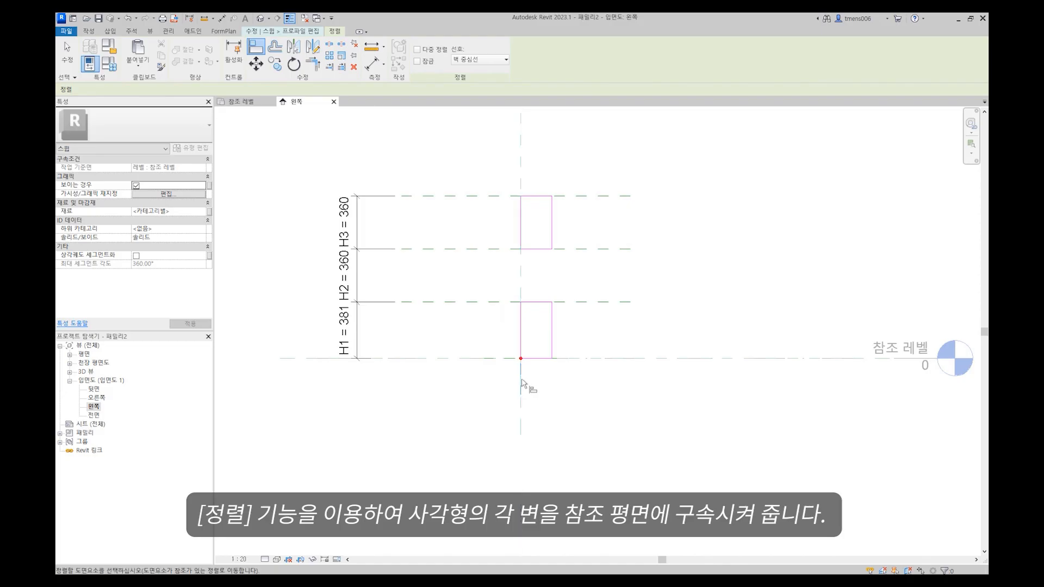
left_click(521, 228)
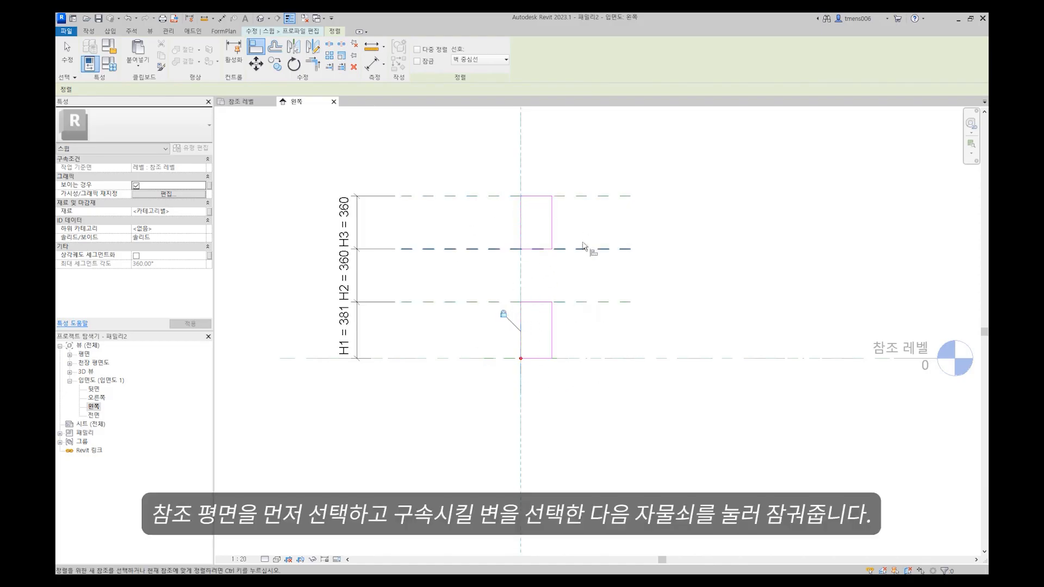
- Align and lock the lower rectangle's bottom edge to the reference level and its top edge to the lowest horizontal reference plane
left_click(511, 359)
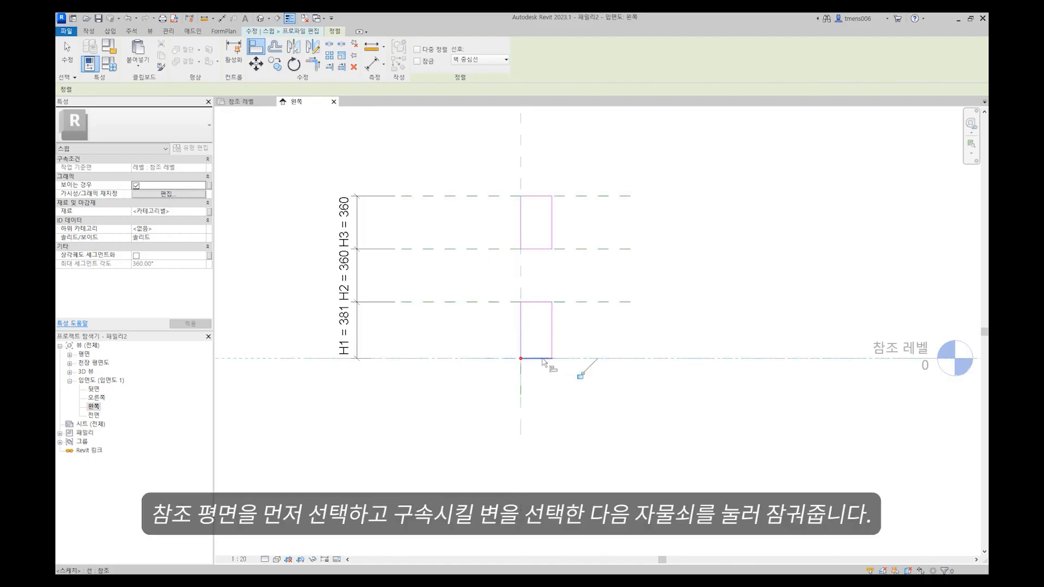
left_click(580, 374)
left_click(499, 302)
left_click(545, 303)
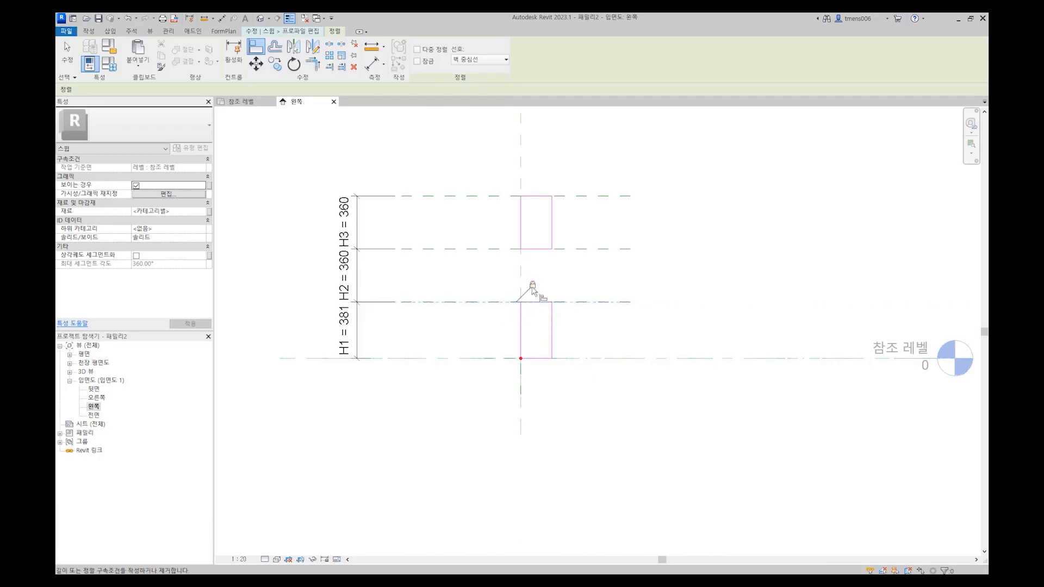
left_click(532, 289)
- Align and lock the upper rectangle's bottom and top edges to the middle and uppermost horizontal reference planes
left_click(510, 251)
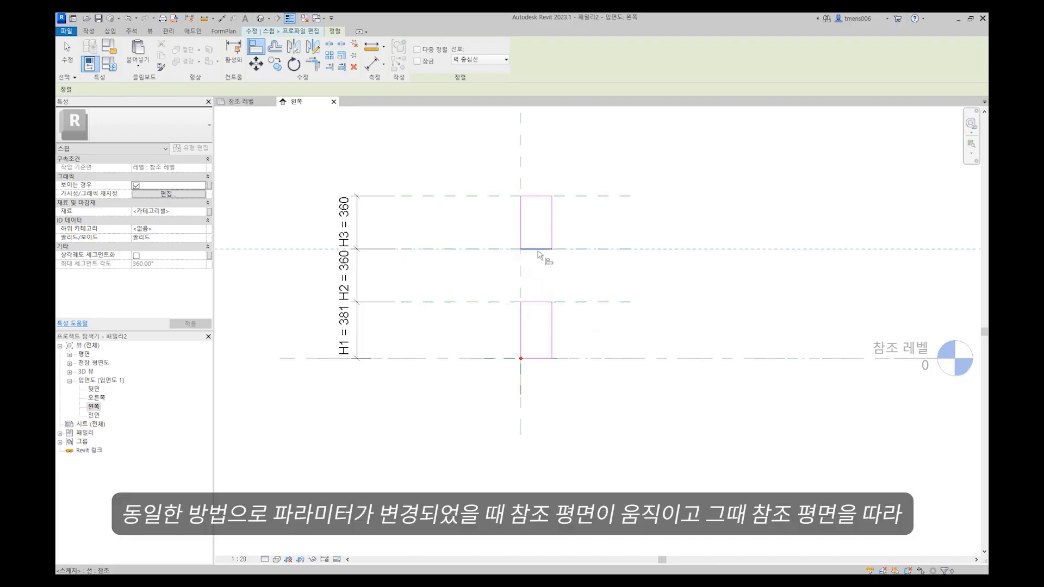
left_click(538, 250)
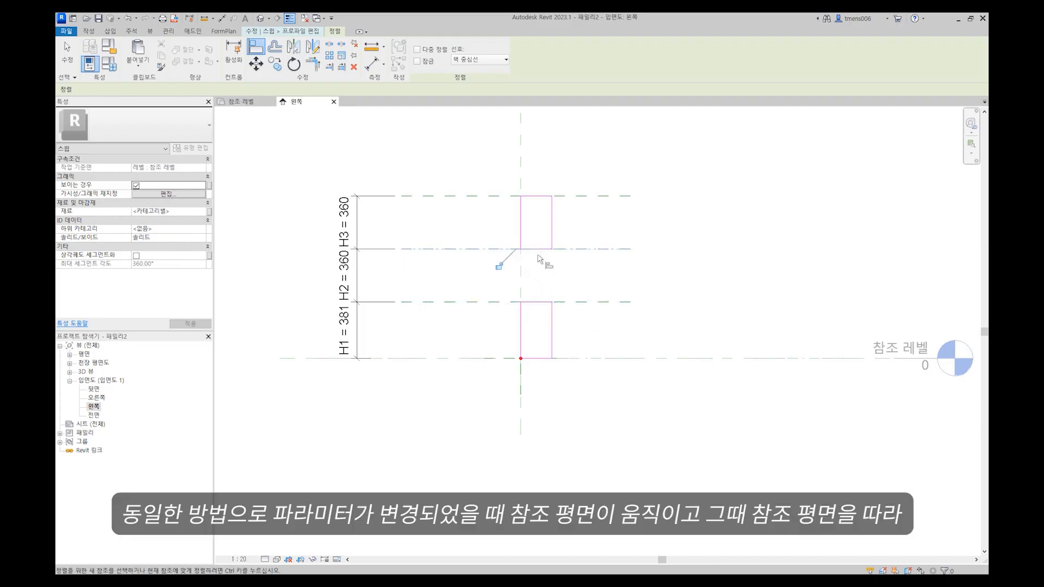
left_click(502, 197)
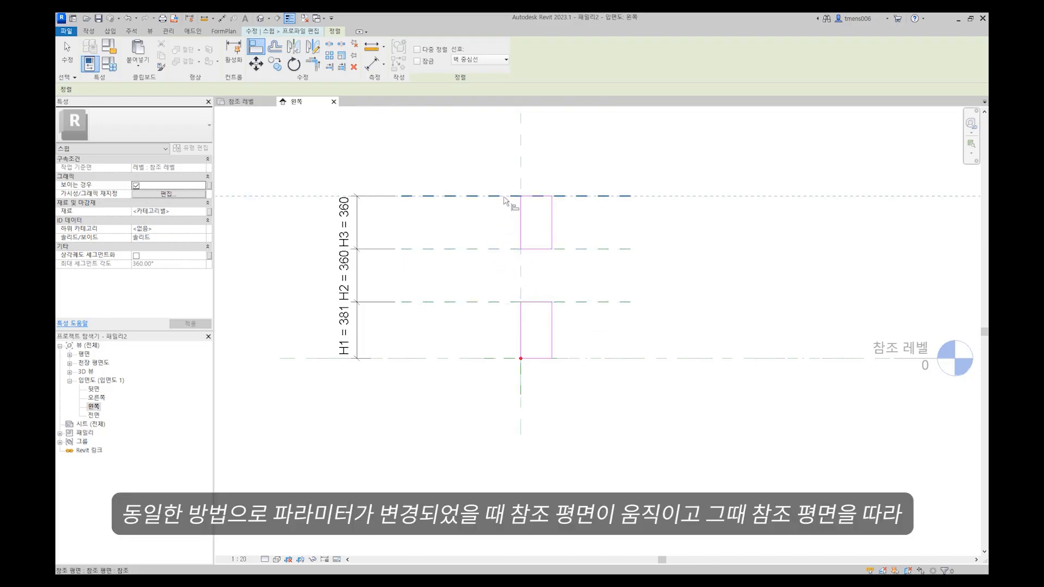
left_click(544, 197)
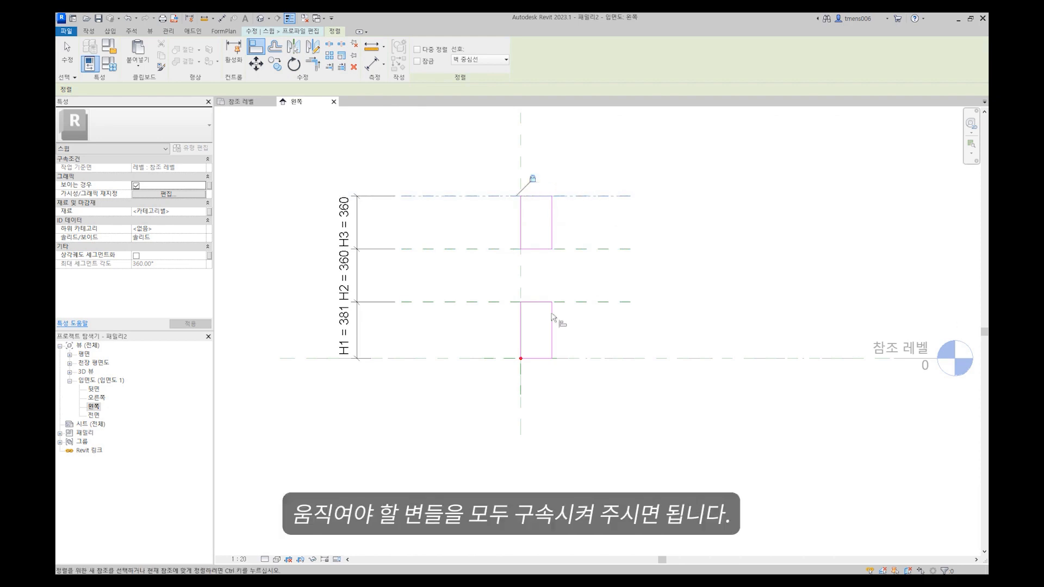
key("Escape")
key("Escape")
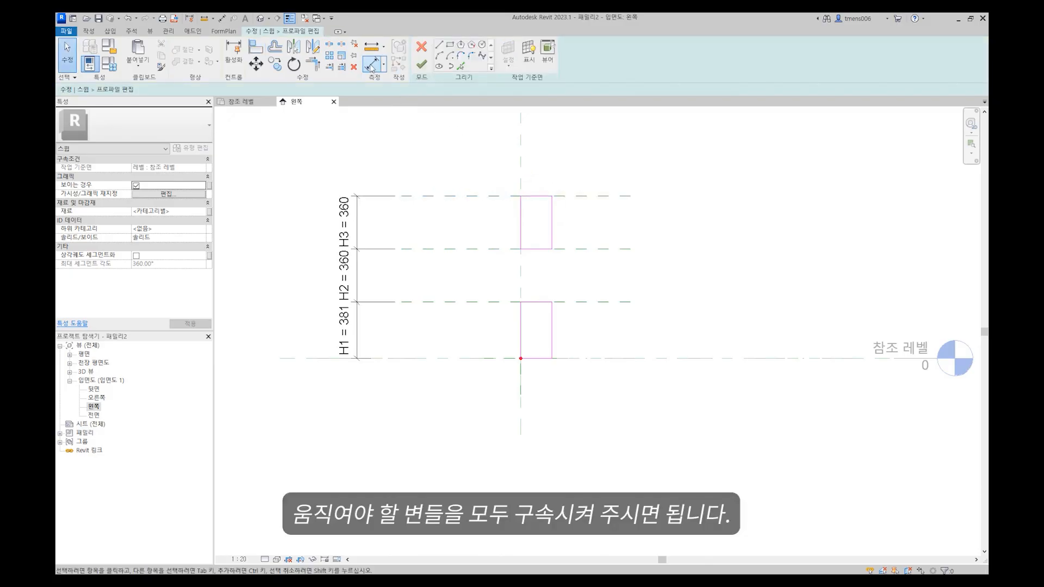
- Add an aligned dimension for the upper rectangle's width, from the vertical reference plane to its right edge
left_click(371, 66)
left_click(523, 166)
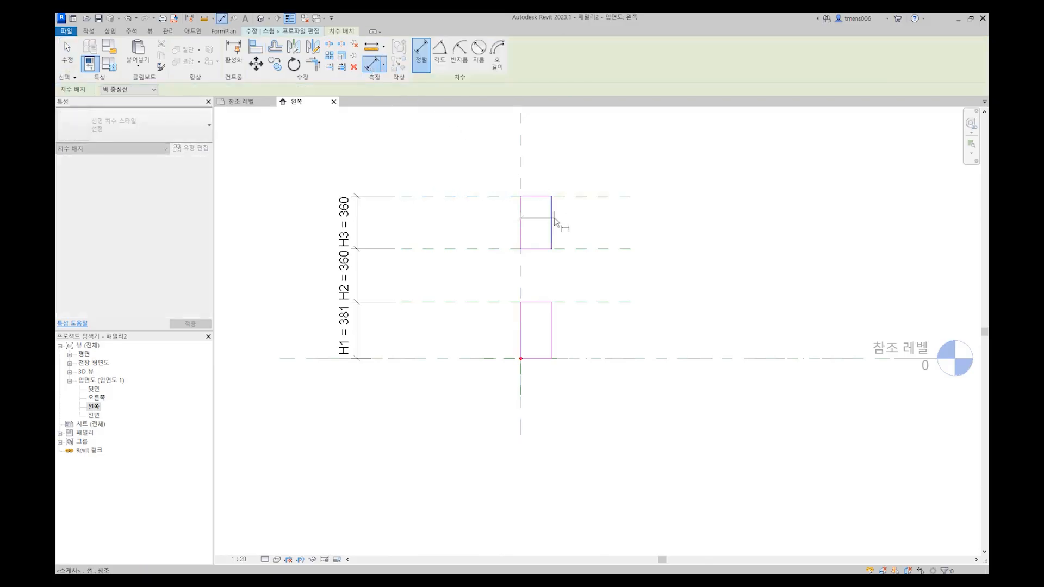
left_click(555, 221)
left_click(554, 155)
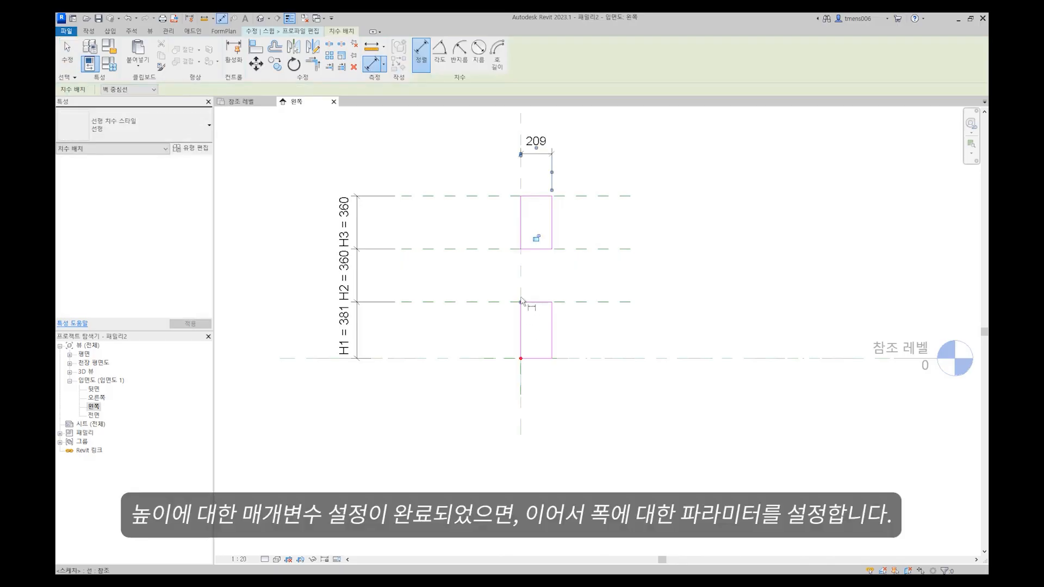
- Add an aligned dimension for the lower rectangle's width, from the vertical reference plane to its right edge
left_click(522, 300)
left_click(553, 340)
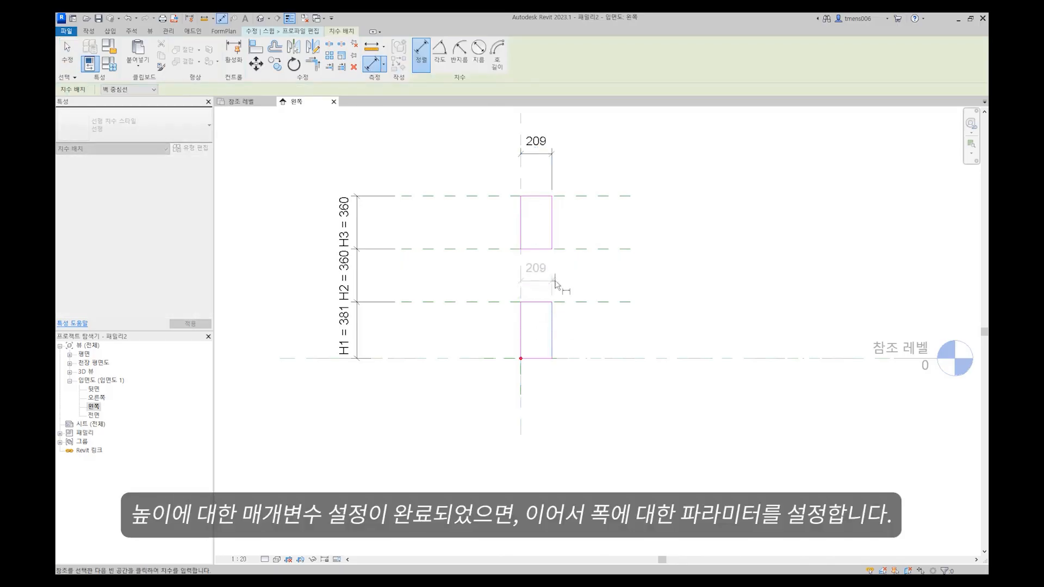
left_click(555, 282)
key("Escape")
key("Escape")
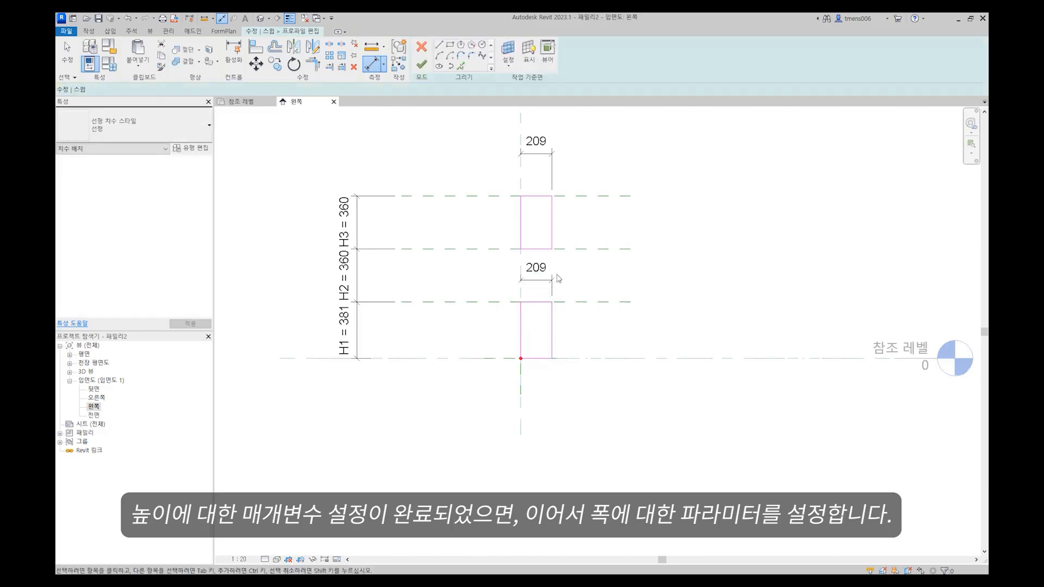
- Label both rectangle width dimensions with a new type parameter named W1
left_click(537, 153, "ctrl")
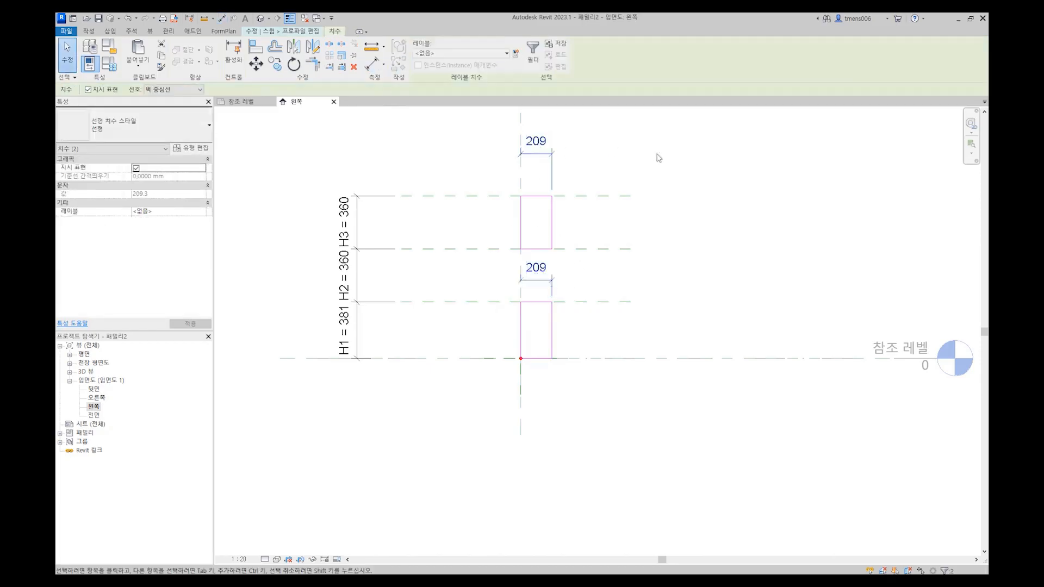
left_click(517, 54)
type("W1")
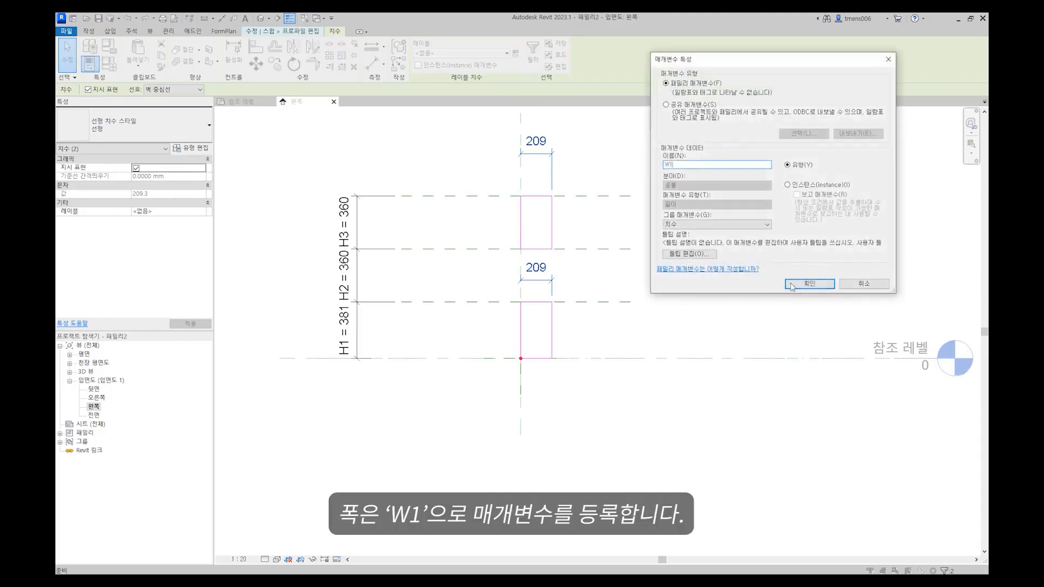
left_click(809, 284)
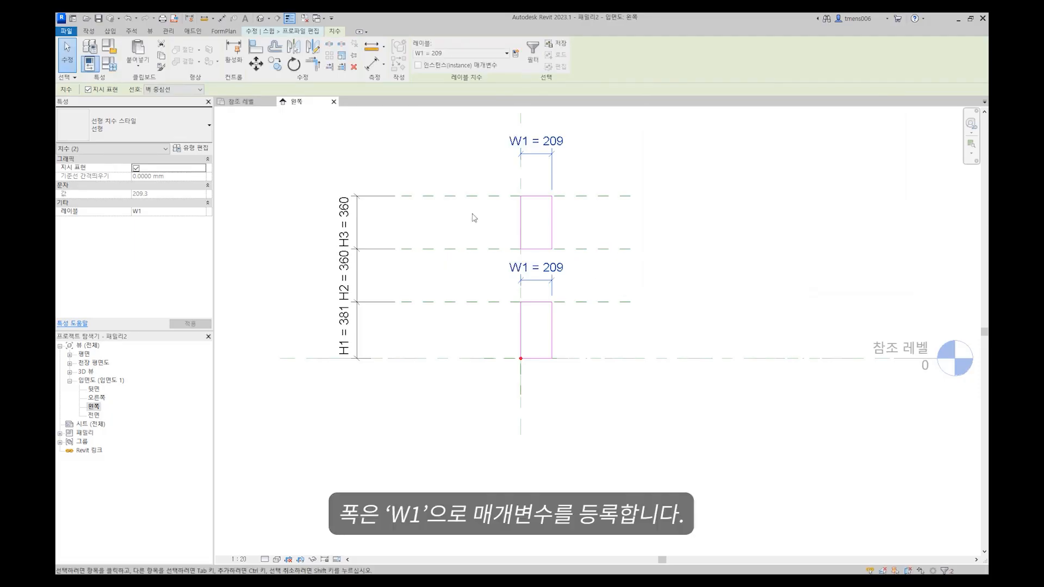
left_click(659, 288)
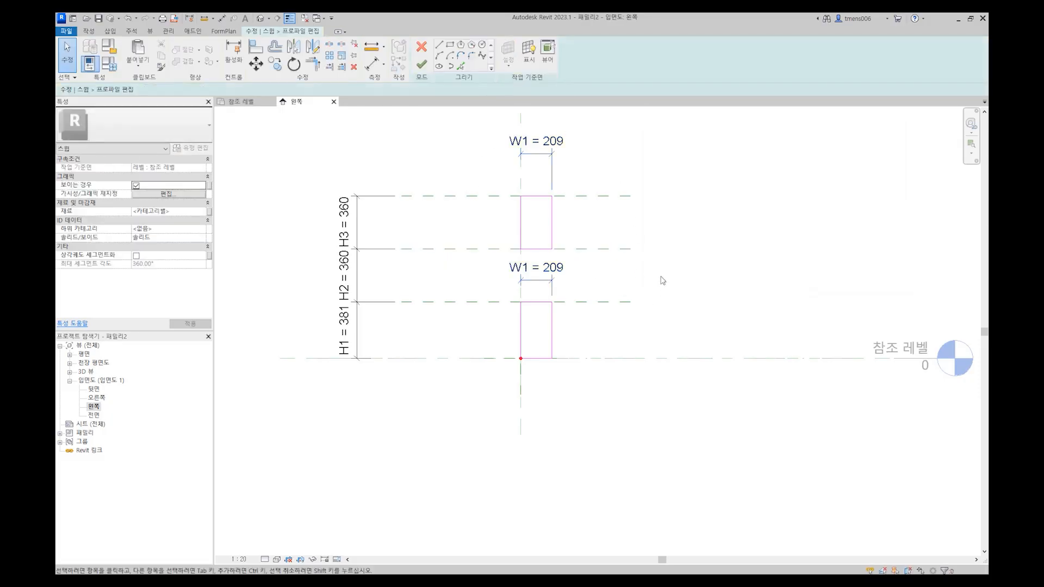
- Finish the profile sketch and the sweep, and display the left elevation in the Consistent Colors (색상 일치) visual style
left_click(428, 68)
left_click(428, 68)
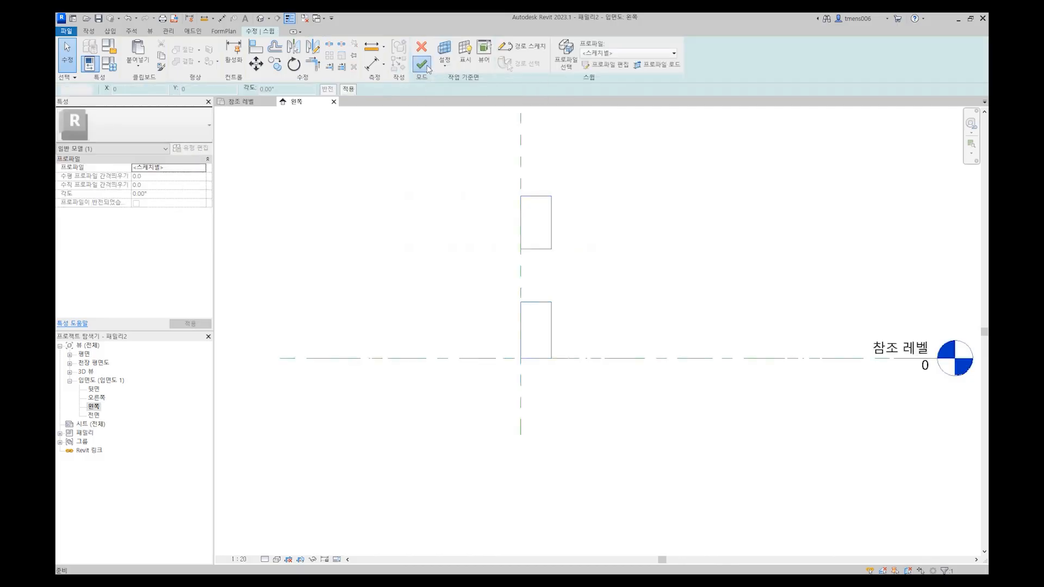
left_click(412, 300)
left_click(281, 558)
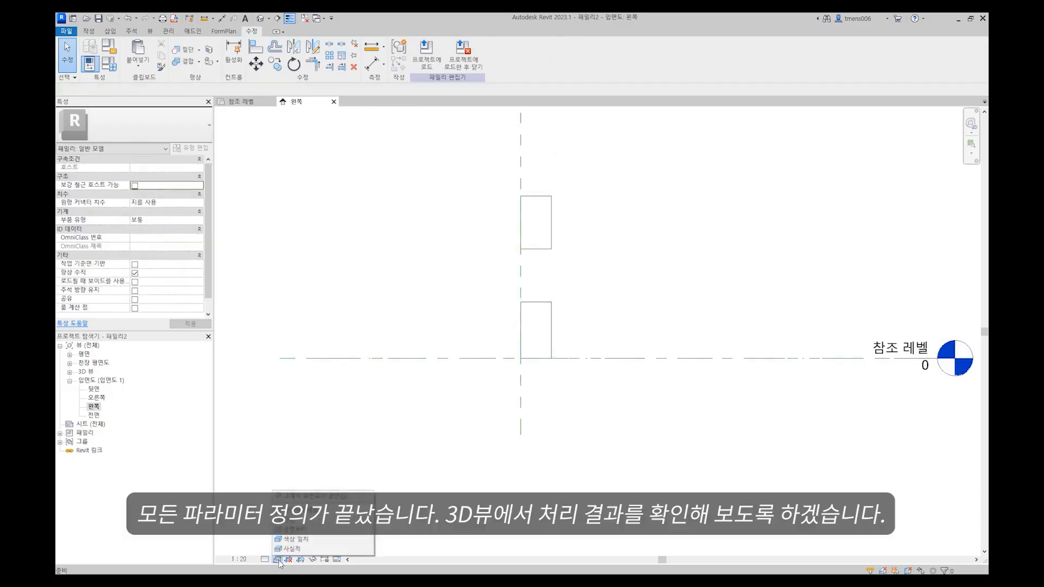
left_click(306, 544)
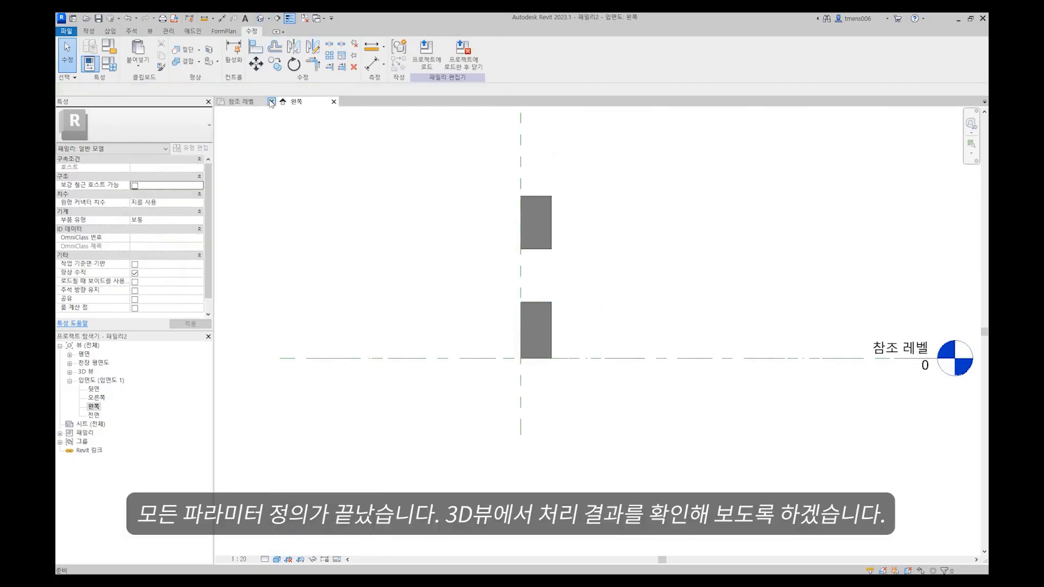
- Close the reference level plan and open the default 3D view in the Consistent Colors (색상 일치) visual style
left_click(272, 101)
left_click(260, 18)
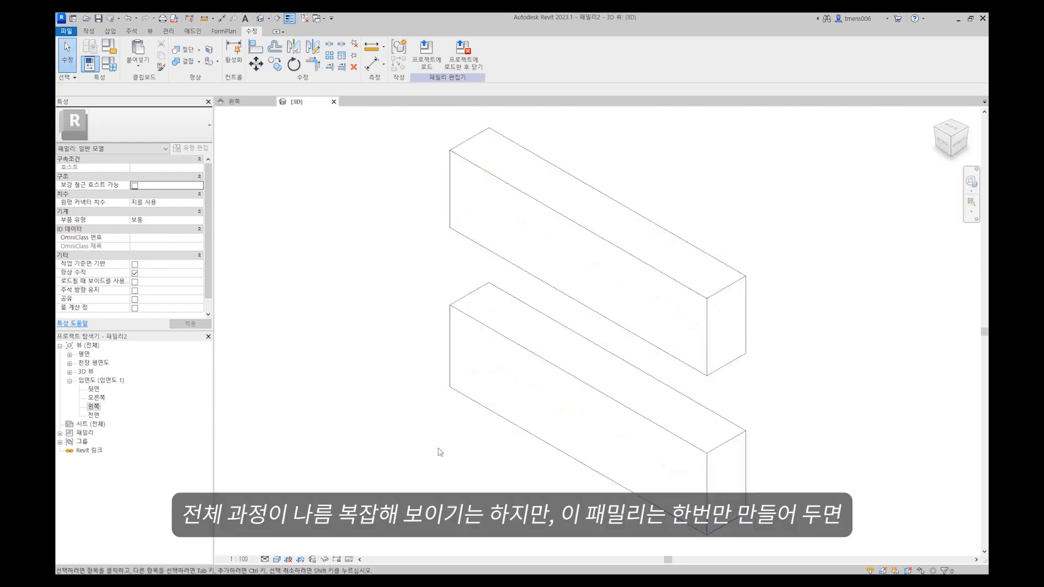
left_click(276, 560)
left_click(306, 544)
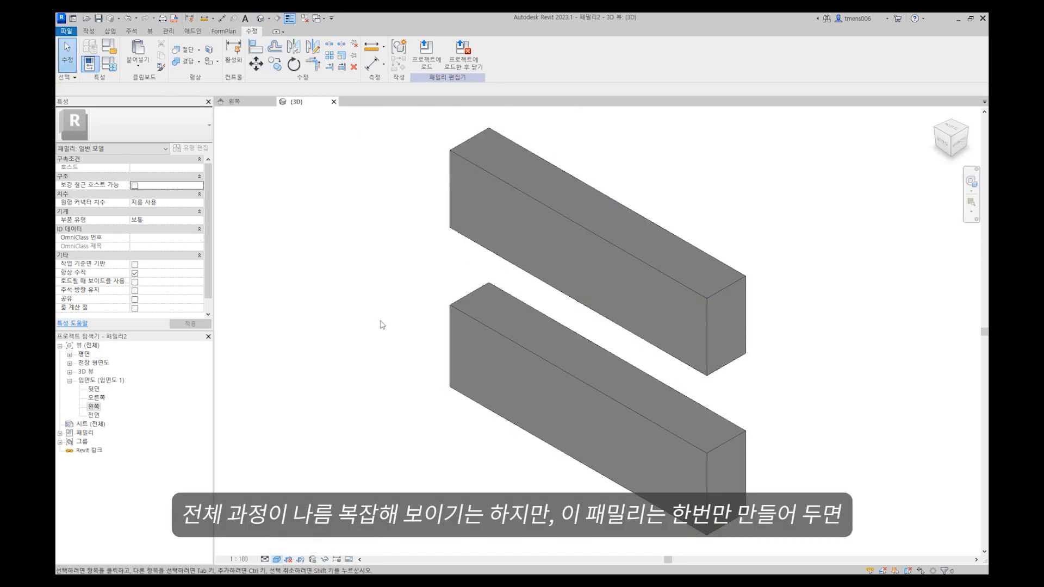
- Tile the left elevation and 3D views side by side, with the whole sweep framed in each
key("w")
key("t")
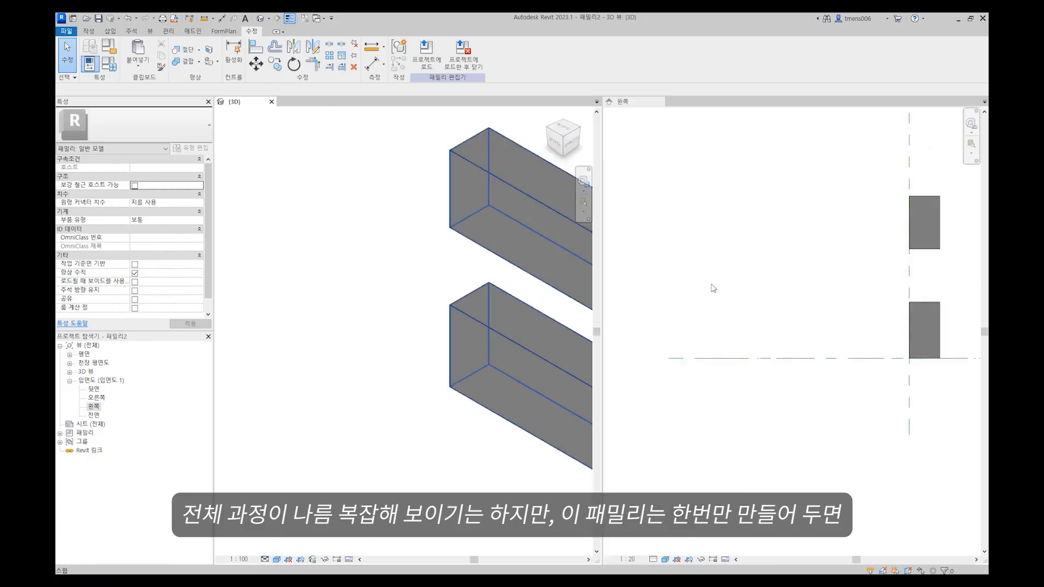
middle_click_drag(460, 291, 362, 302)
left_click(763, 299)
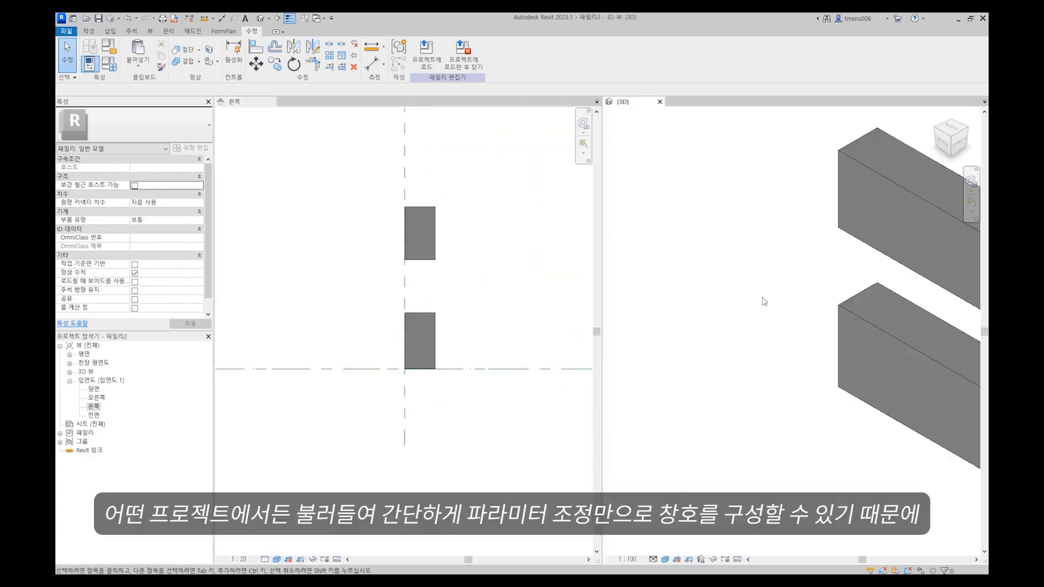
scroll(789, 295, "down", 2)
middle_click_drag(788, 296, 661, 273)
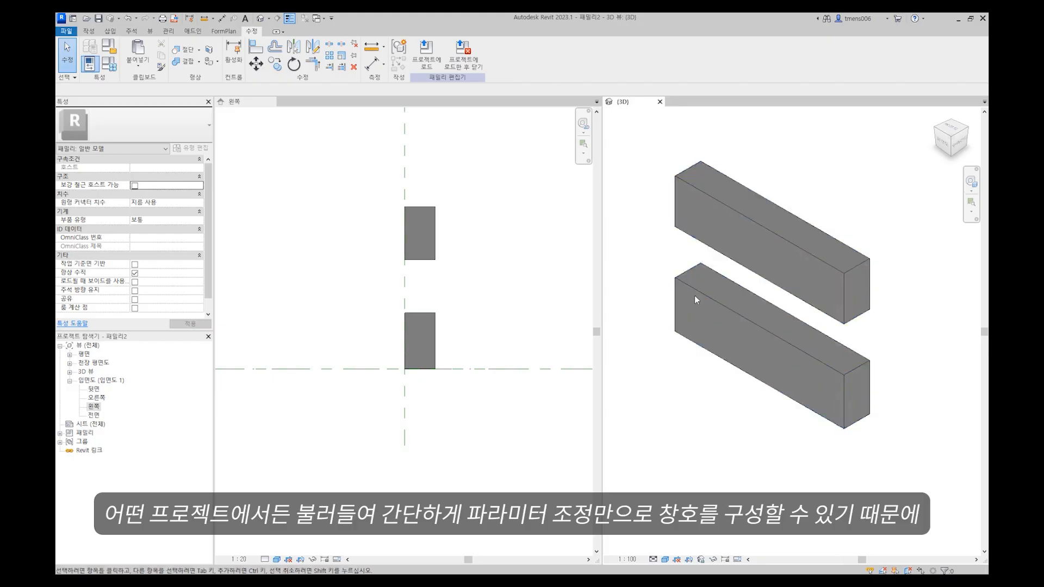
left_click(502, 222)
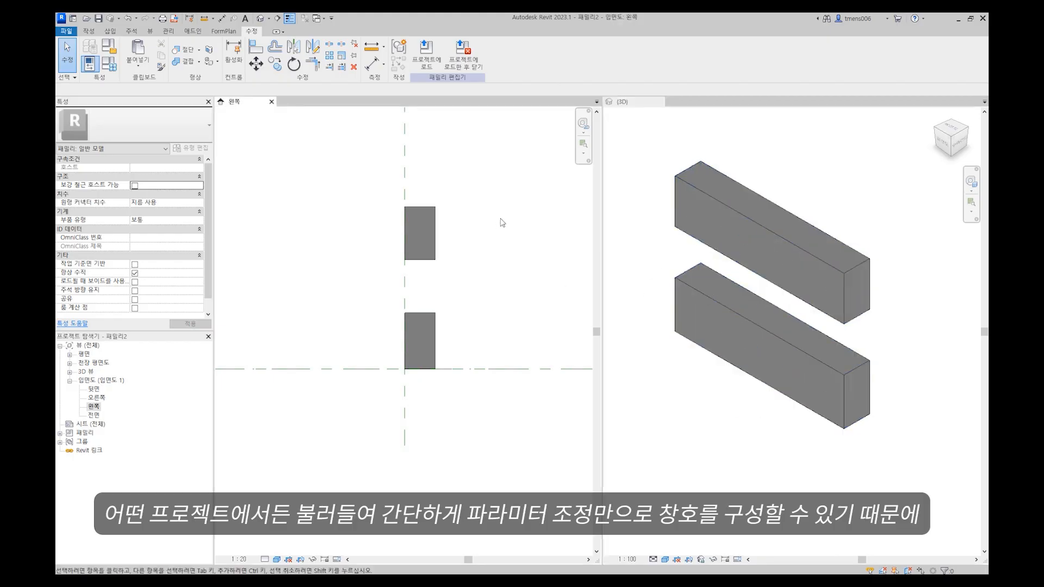
left_click(435, 236)
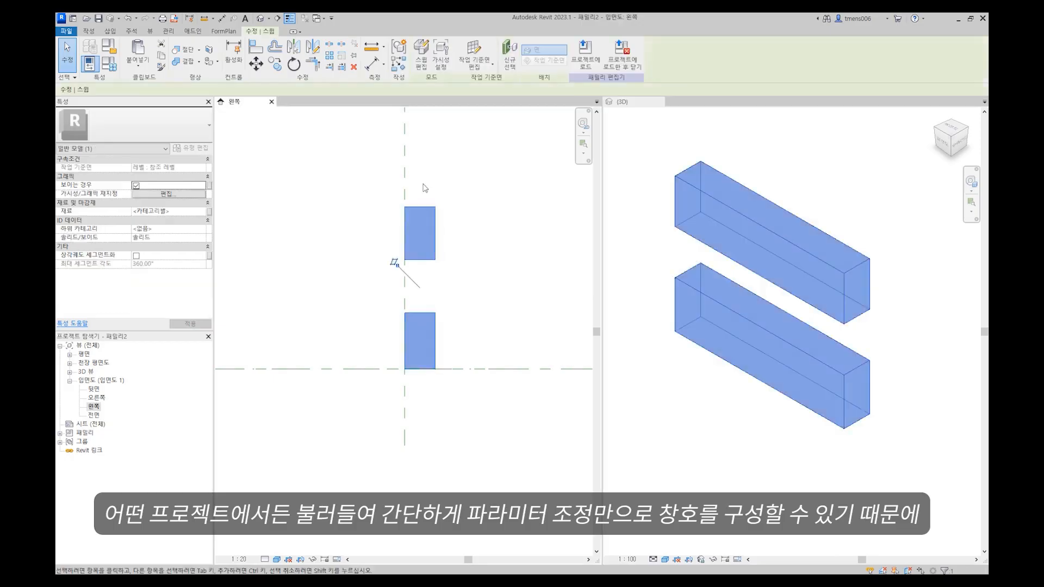
key("Escape")
- Create a new material and set its shading color to RGB 45-196-176
left_click(171, 34)
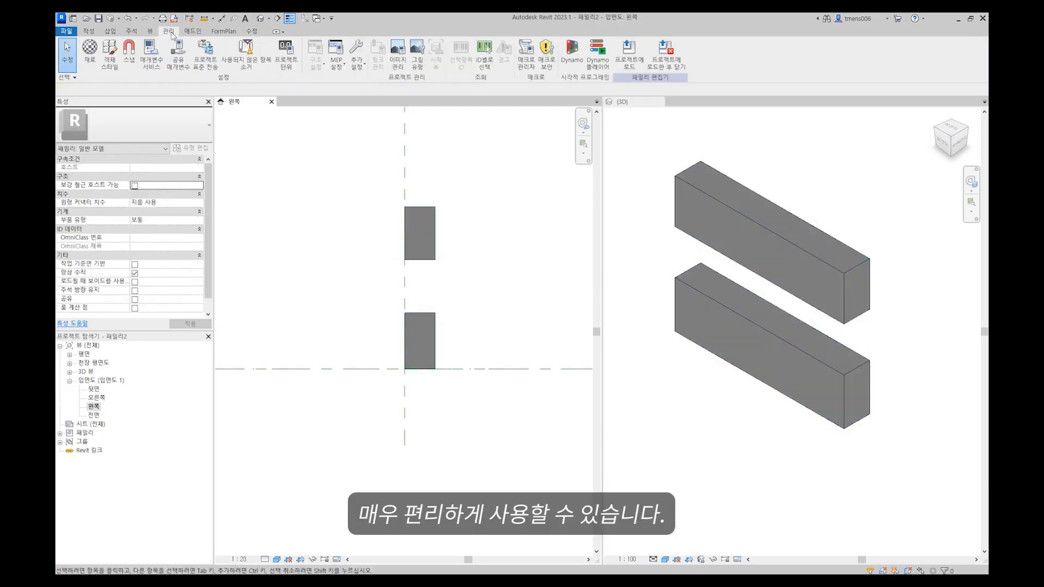
left_click(96, 57)
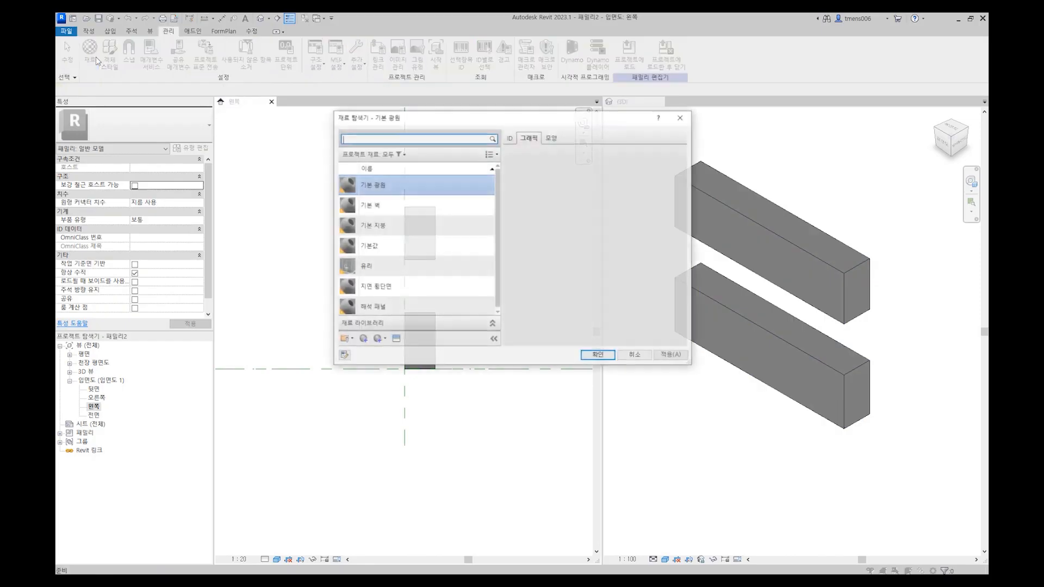
left_click(368, 340)
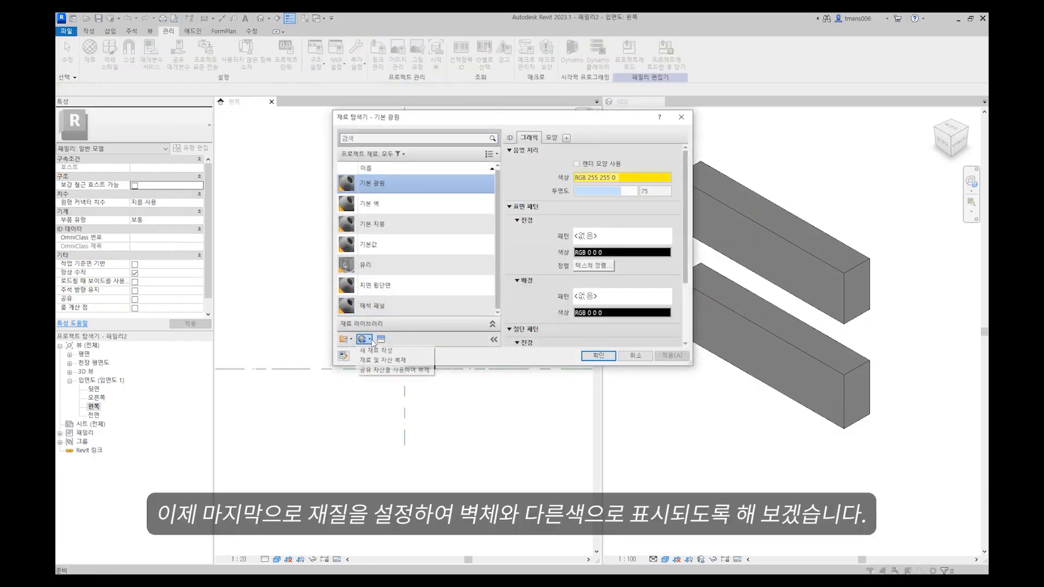
left_click(378, 350)
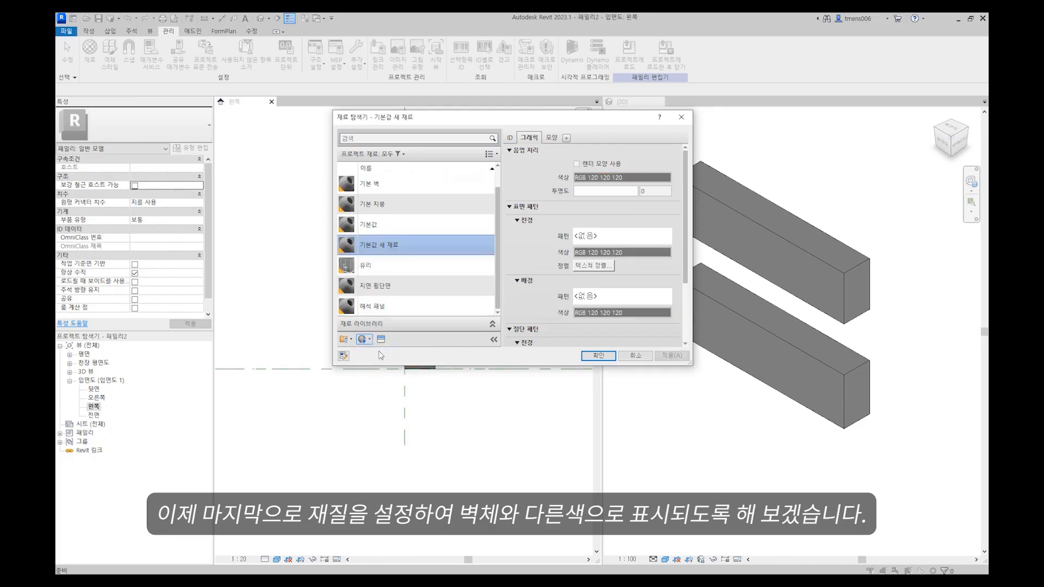
left_click(617, 178)
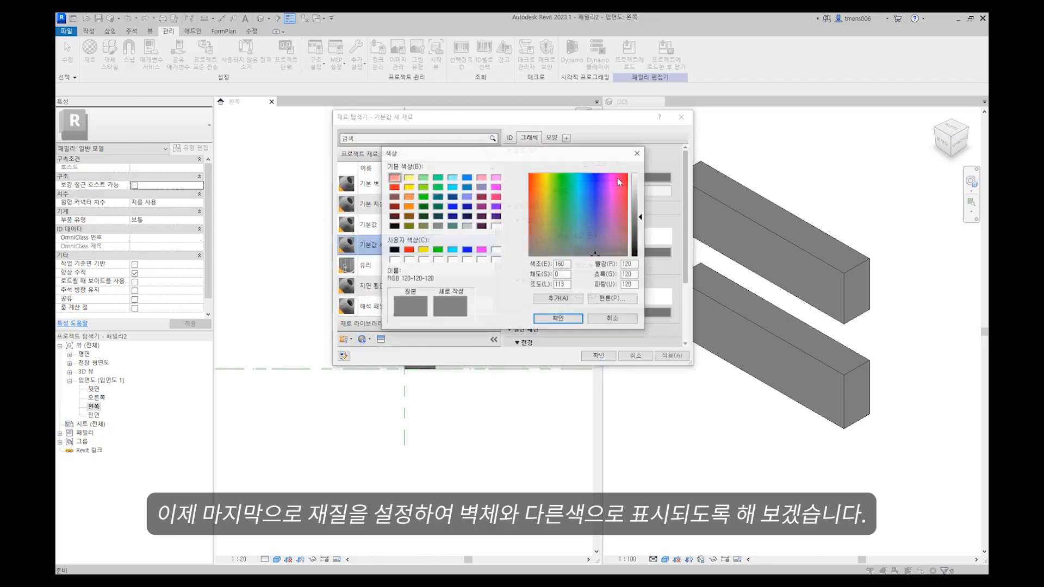
left_click(580, 209)
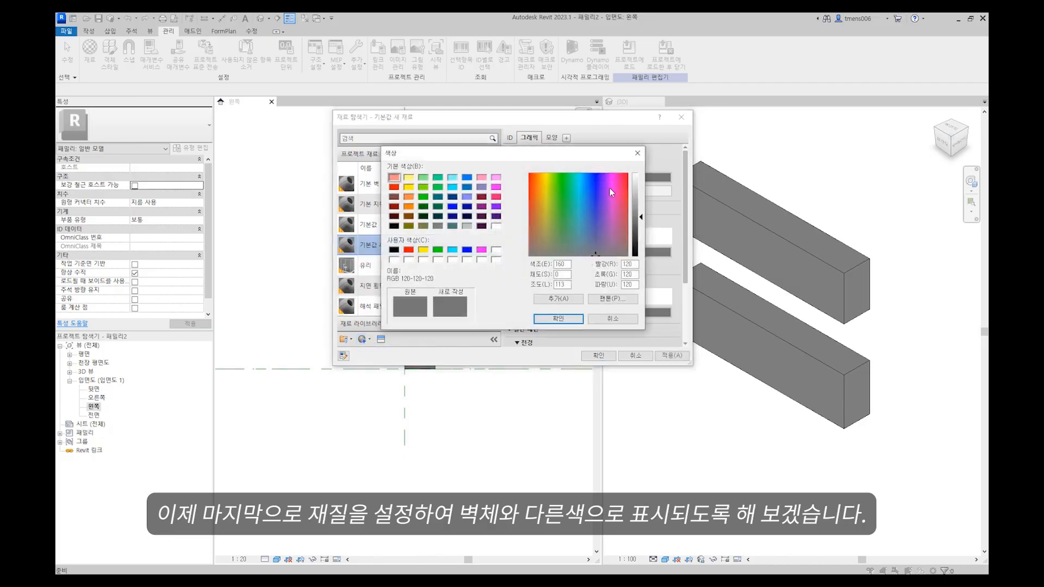
left_click(576, 204)
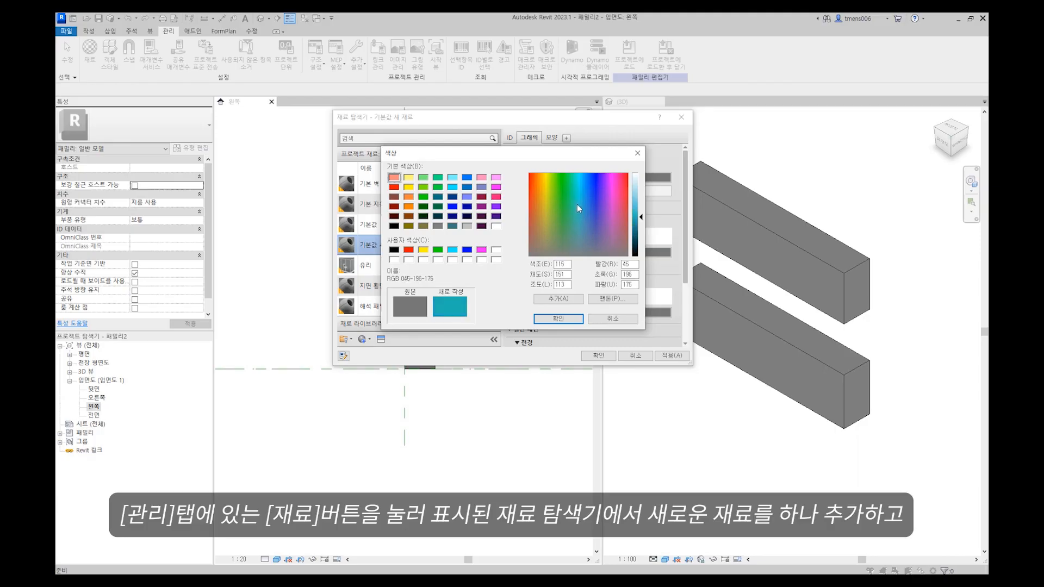
left_click(575, 319)
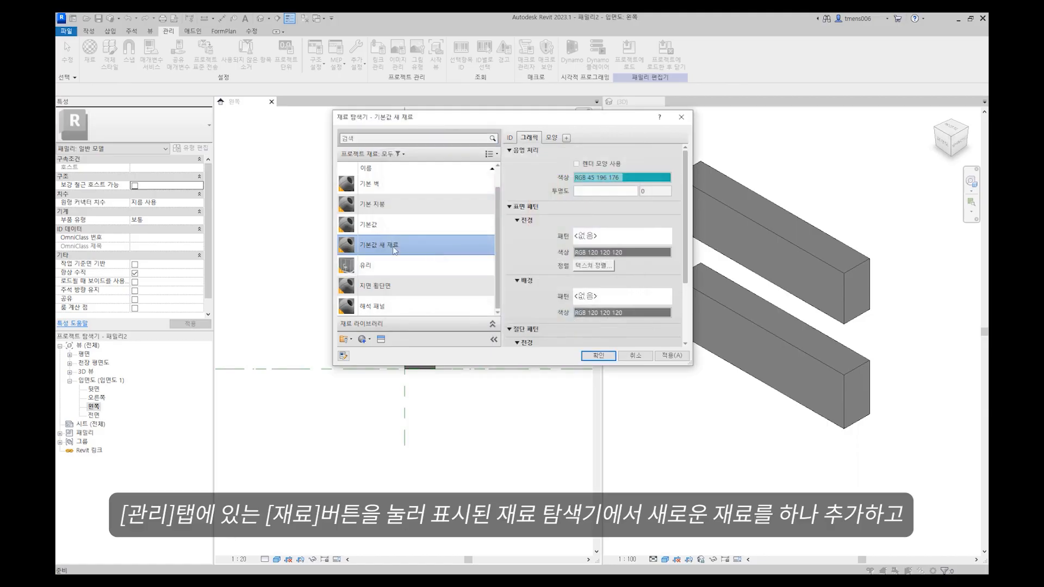
- Rename the new material as BEAM3 and apply the material changes
right_click(394, 250)
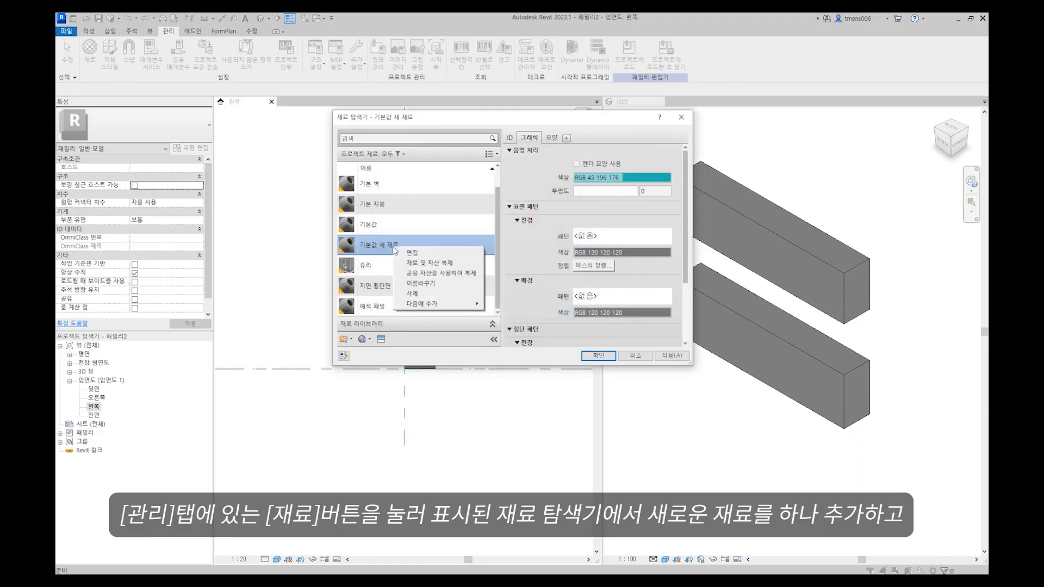
left_click(429, 283)
type("BE")
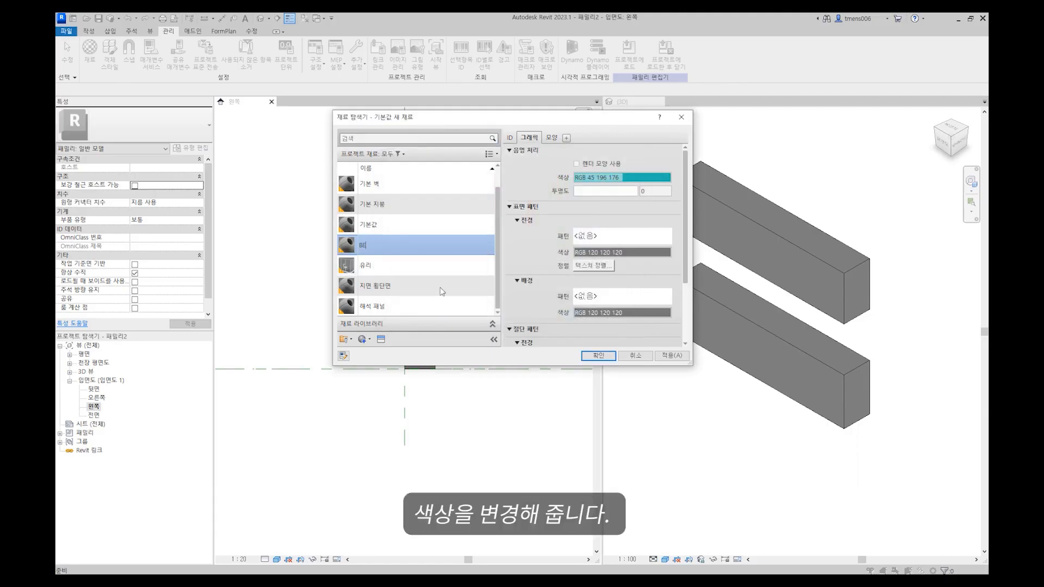
type("AM3")
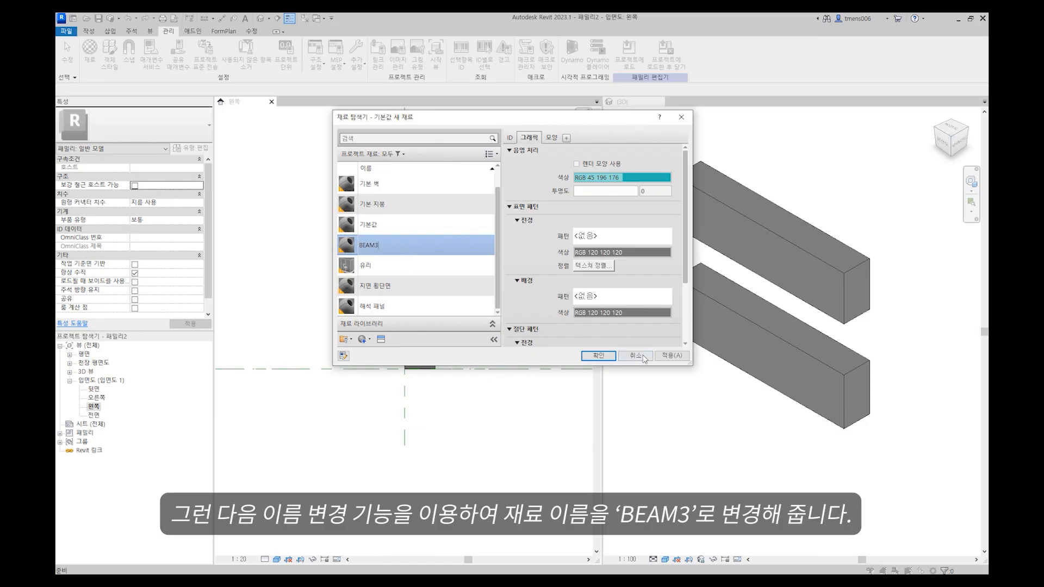
left_click(671, 358)
left_click(598, 356)
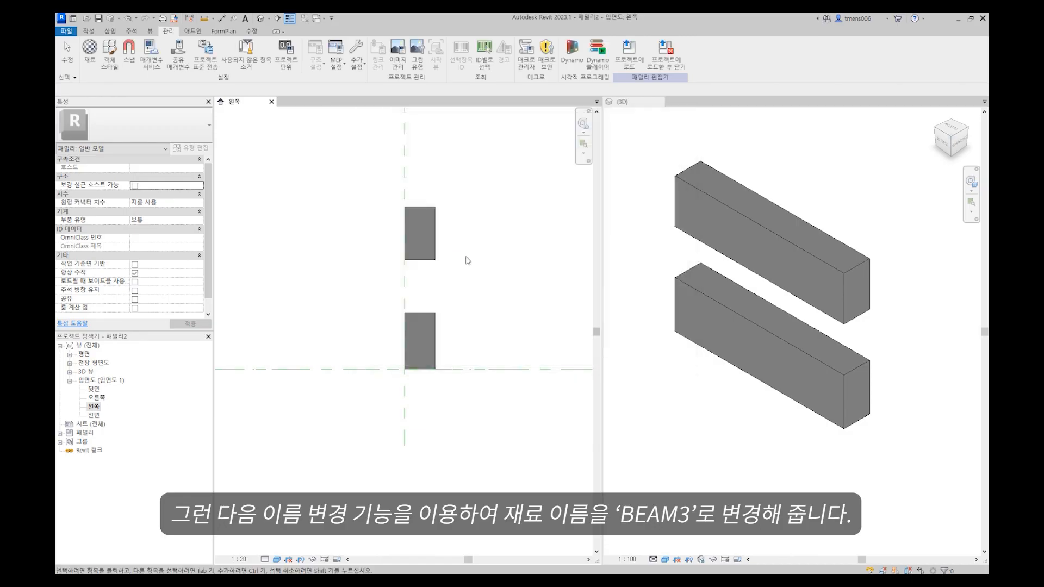
- Add a family type parameter named BEAM3 with the parameter type Material (재료), grouped under Materials and Finishes (재료 및 마감재)
left_click(89, 31)
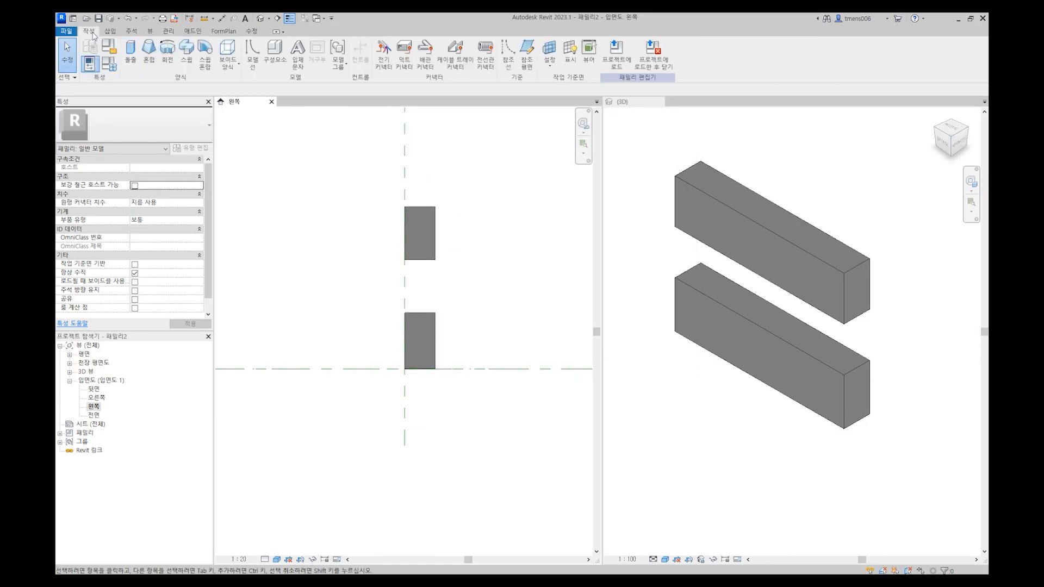
left_click(108, 66)
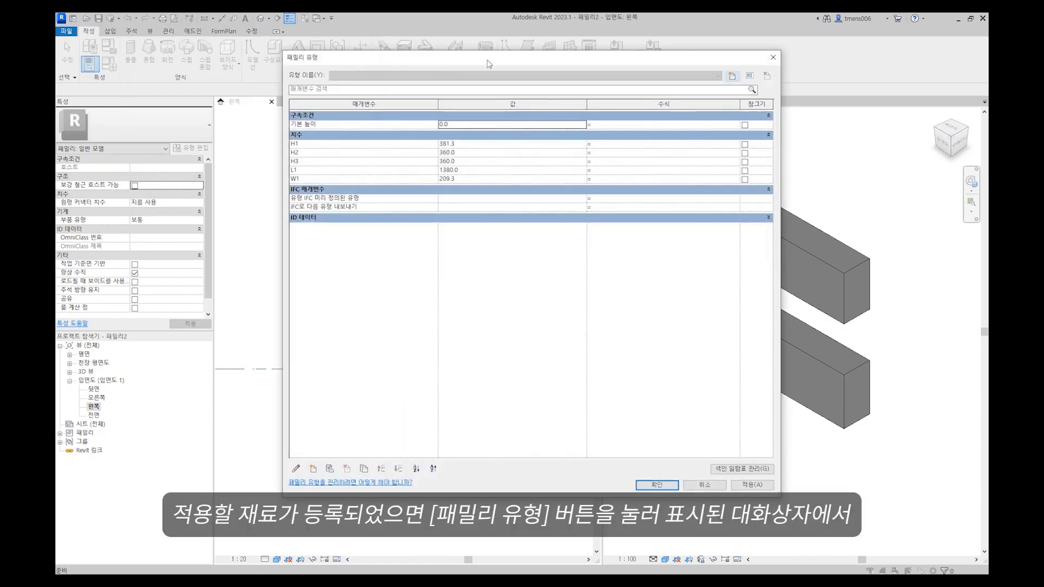
left_click_drag(489, 64, 435, 94)
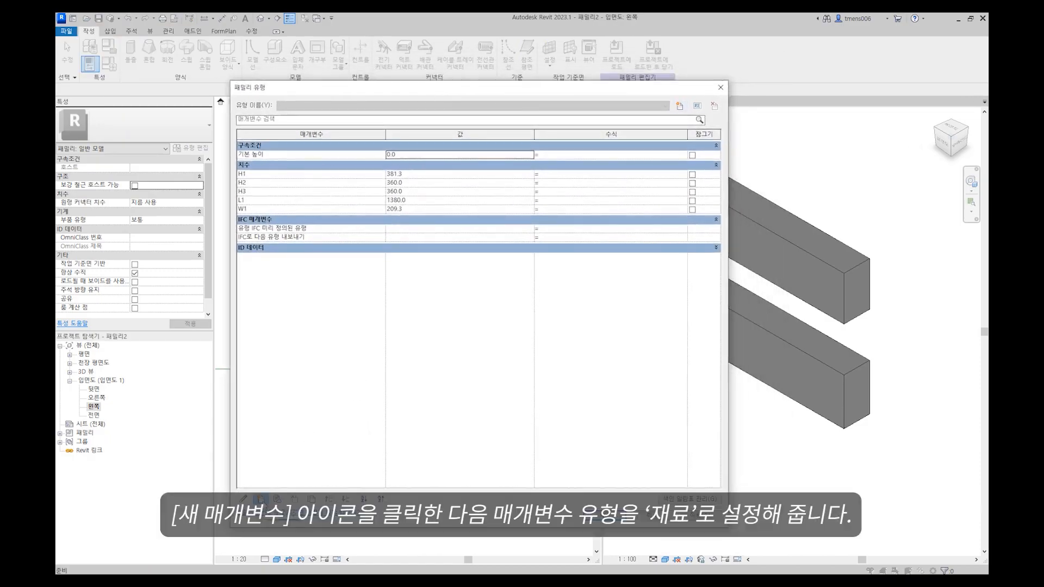
left_click(259, 499)
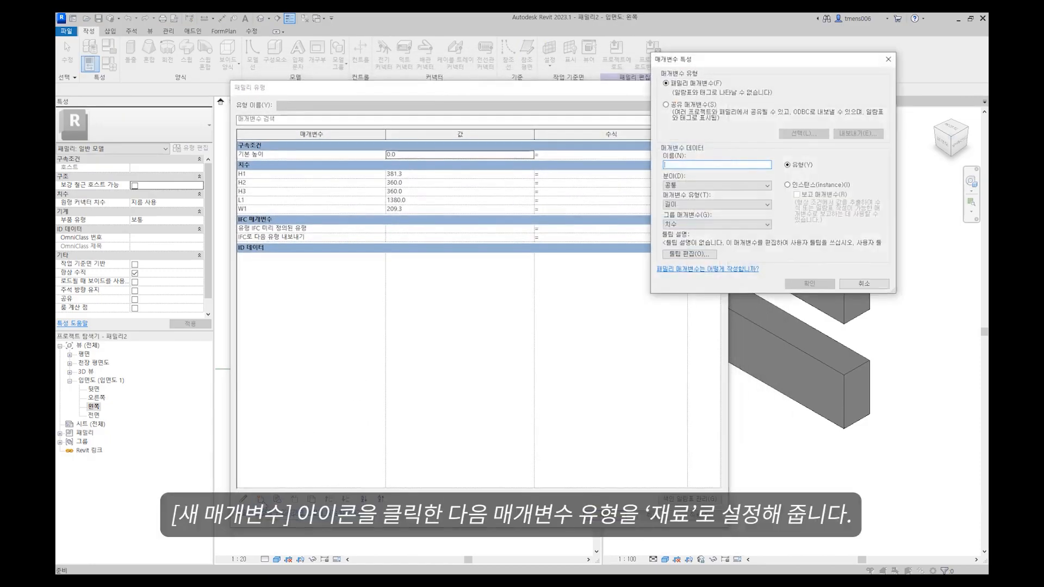
left_click(715, 185)
left_click(717, 187)
left_click(718, 204)
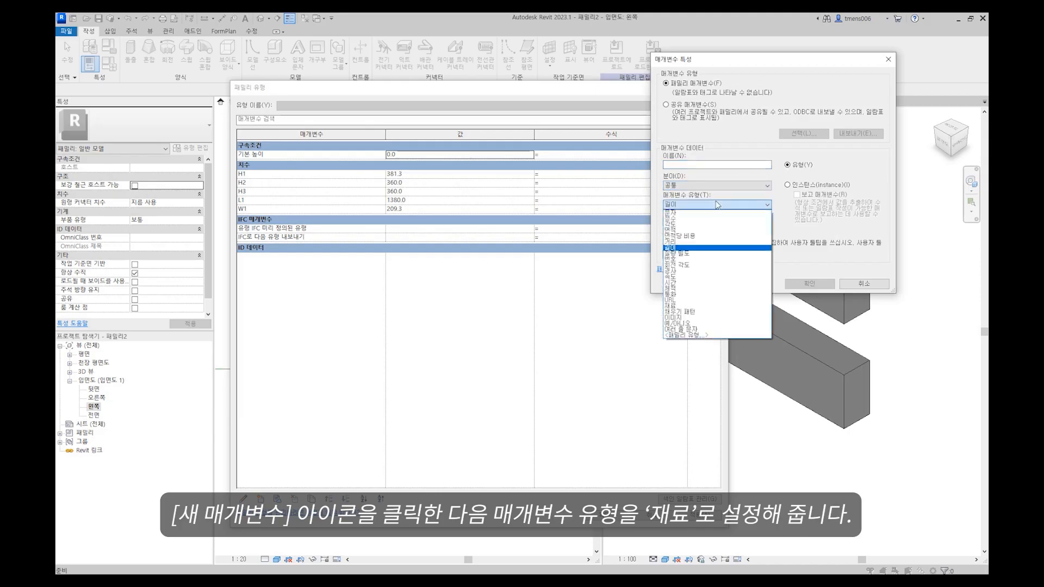
left_click(732, 307)
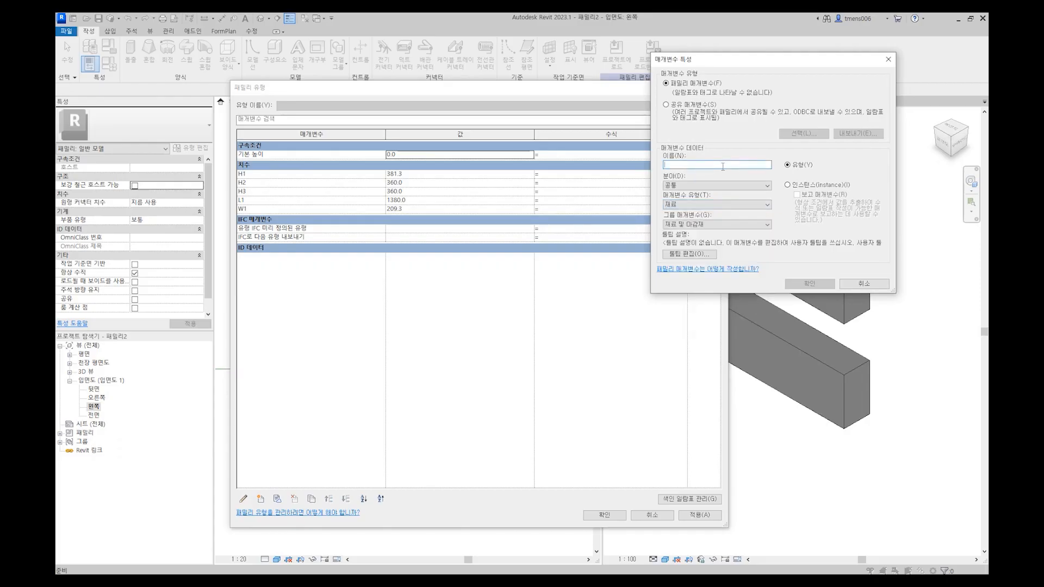
type("BEAM3")
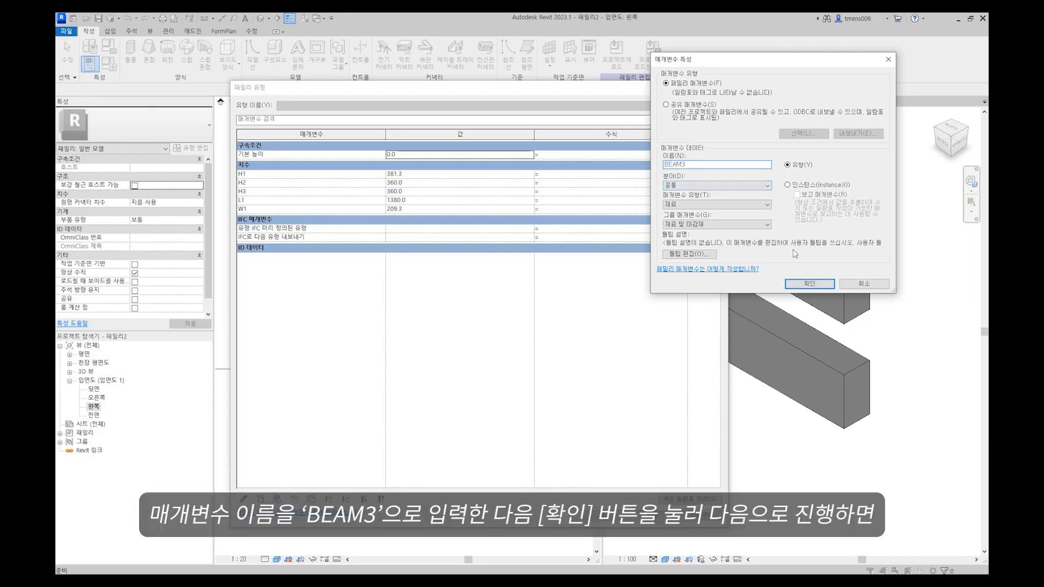
left_click(810, 283)
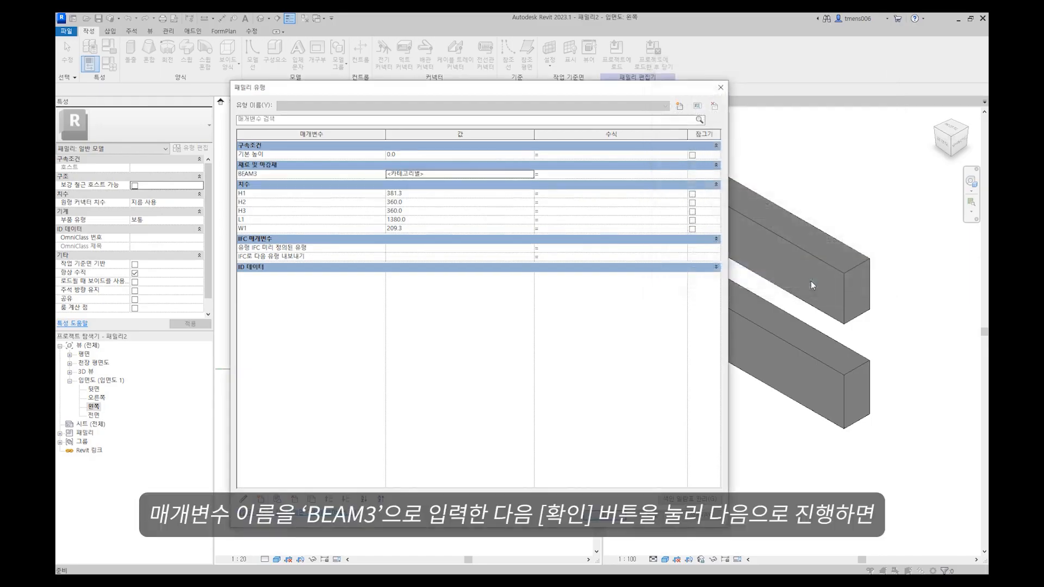
- Assign the BEAM3 material as the value of the BEAM3 parameter and apply the family type changes
left_click(491, 175)
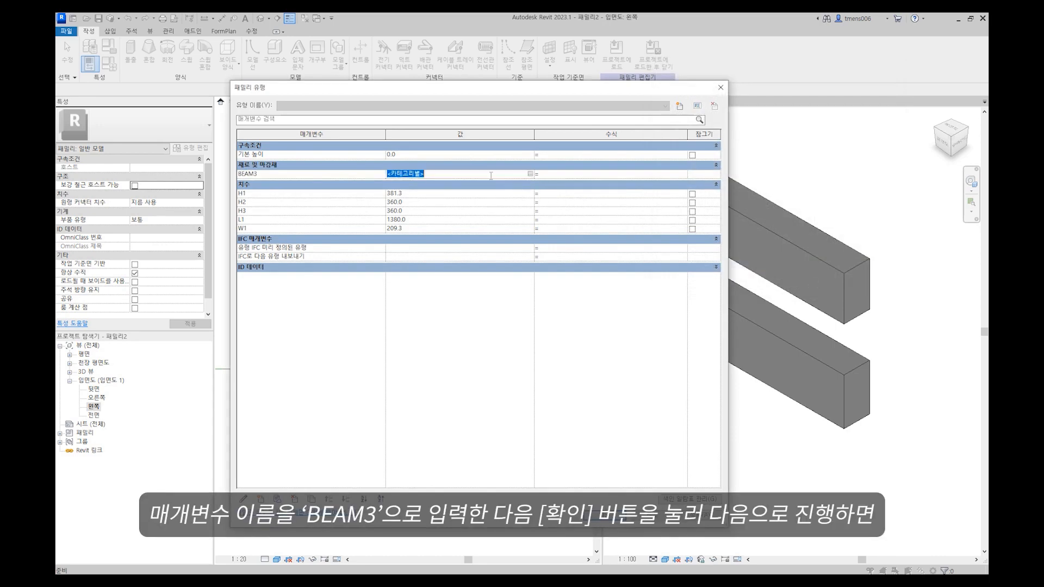
left_click(531, 174)
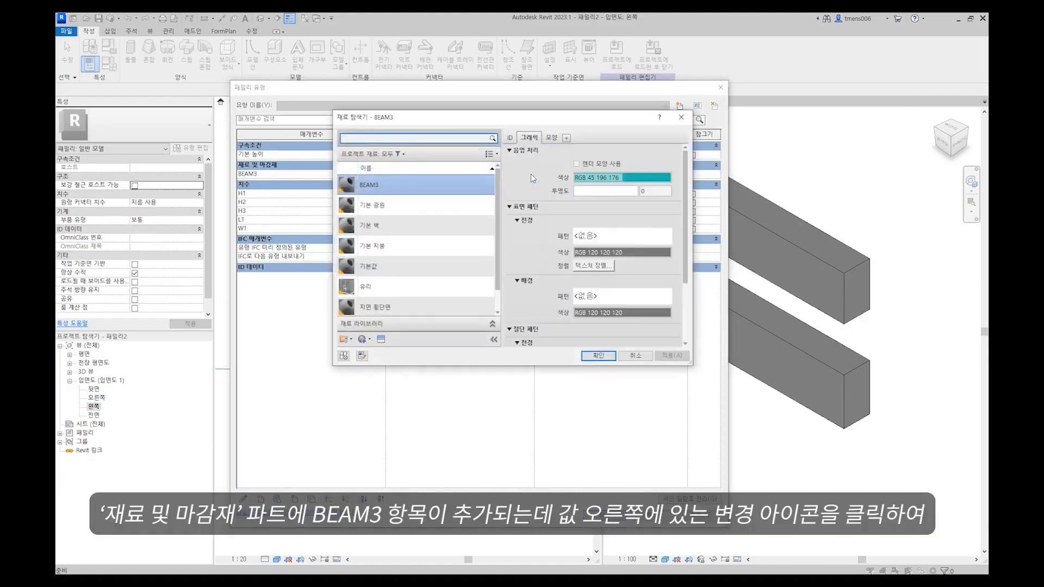
left_click(598, 356)
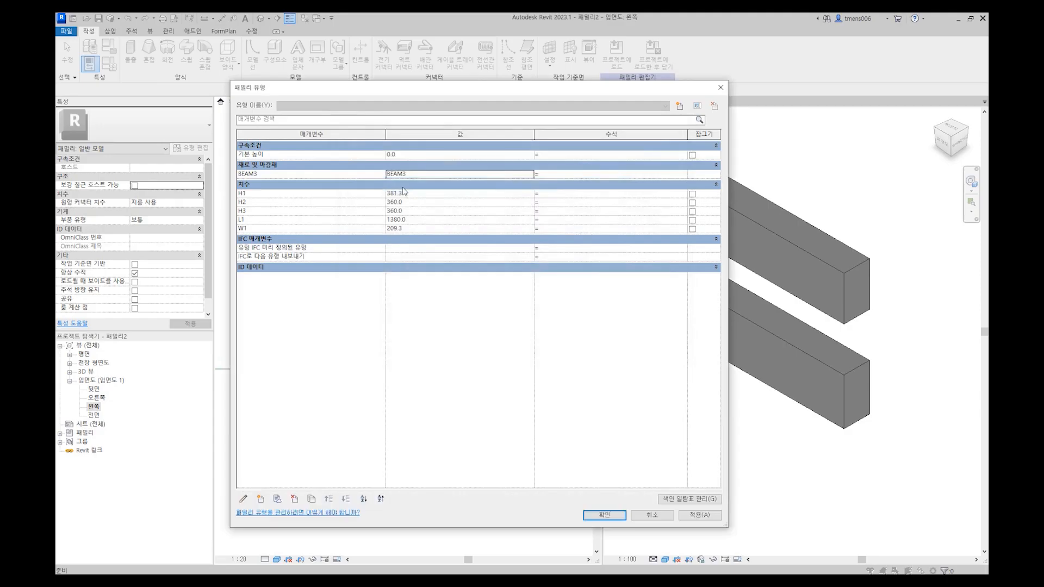
left_click(697, 518)
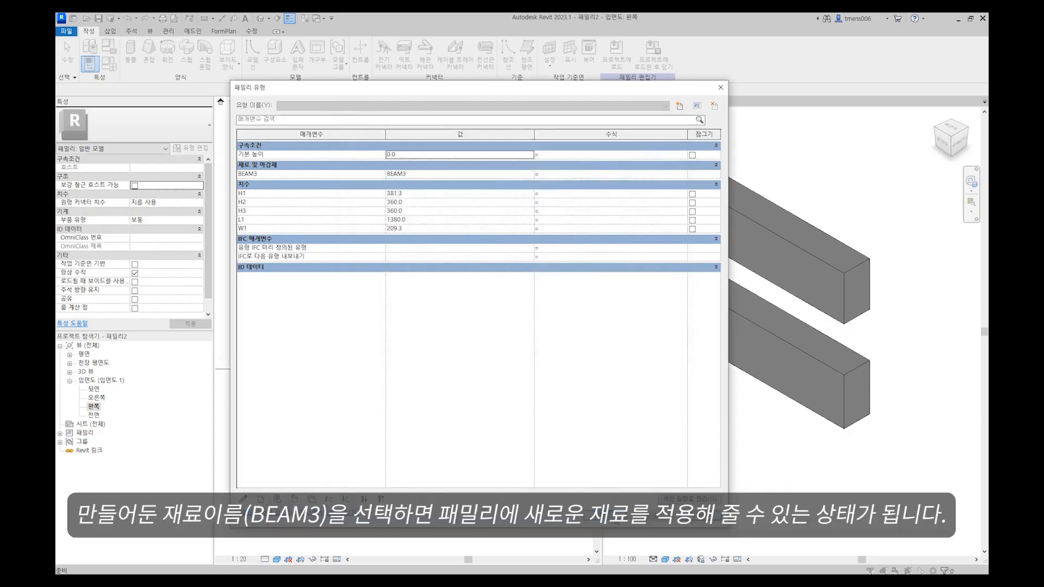
left_click(615, 520)
- Associate the material property of the two-beam sweep with the BEAM3 family parameter
left_click(744, 229)
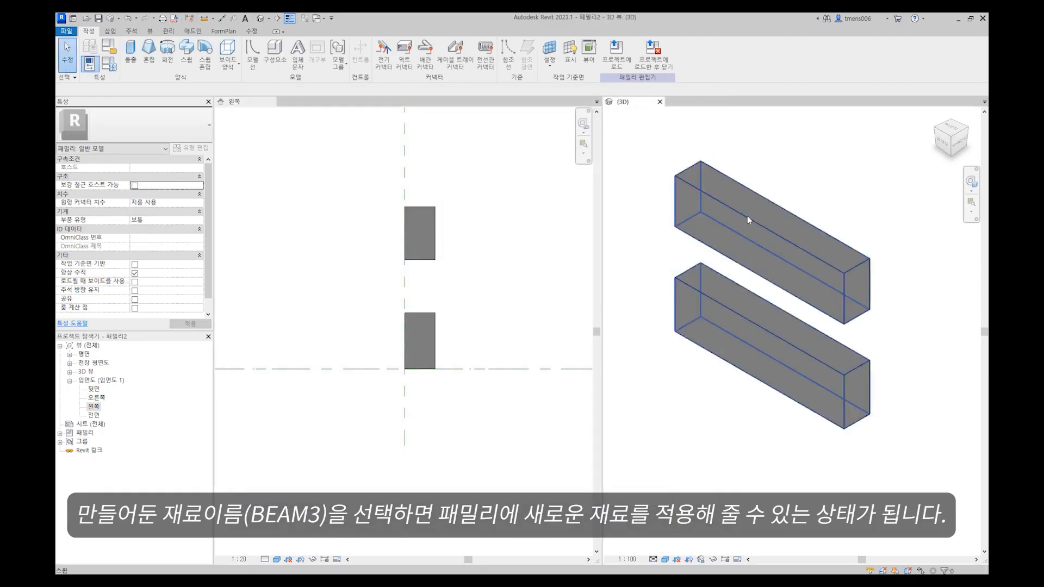
left_click(746, 215)
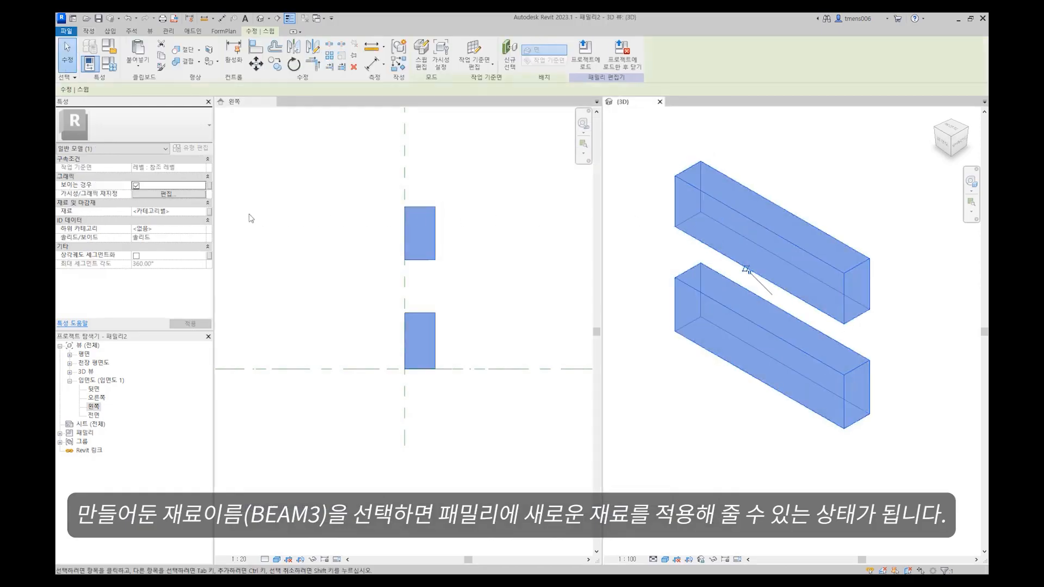
left_click(189, 211)
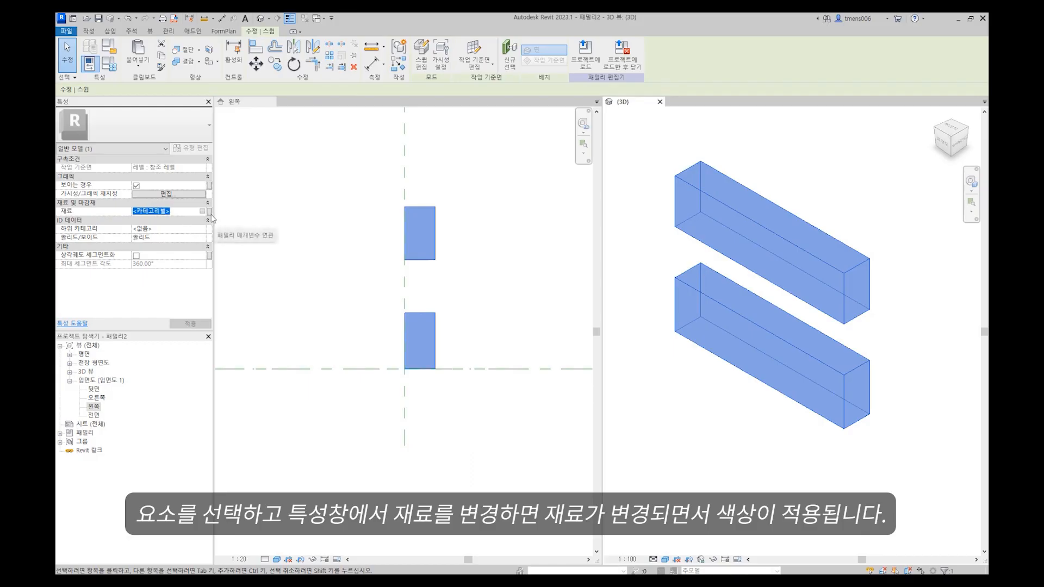
left_click(209, 212)
left_click(273, 206)
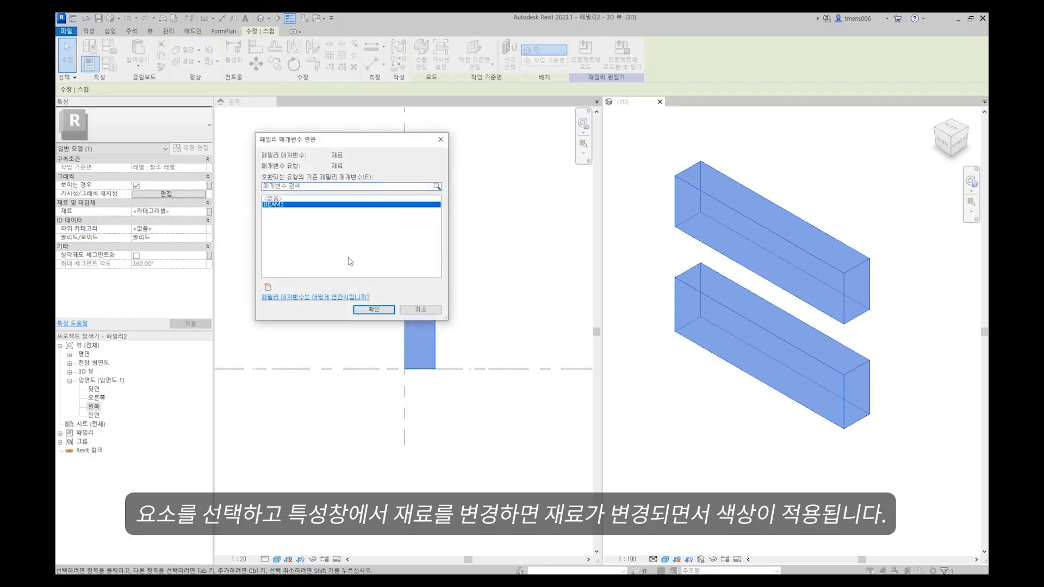
left_click(374, 309)
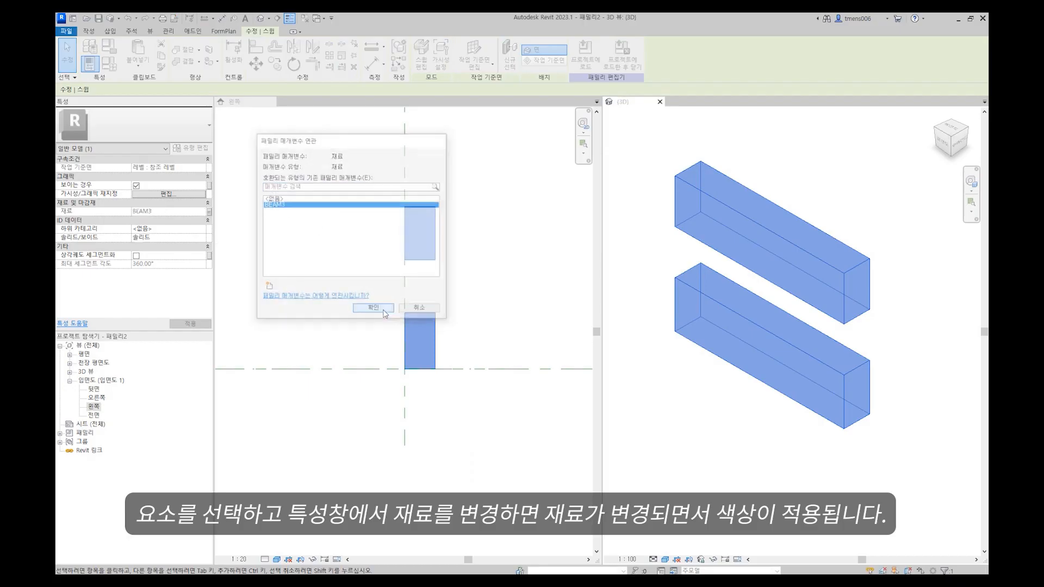
left_click(517, 280)
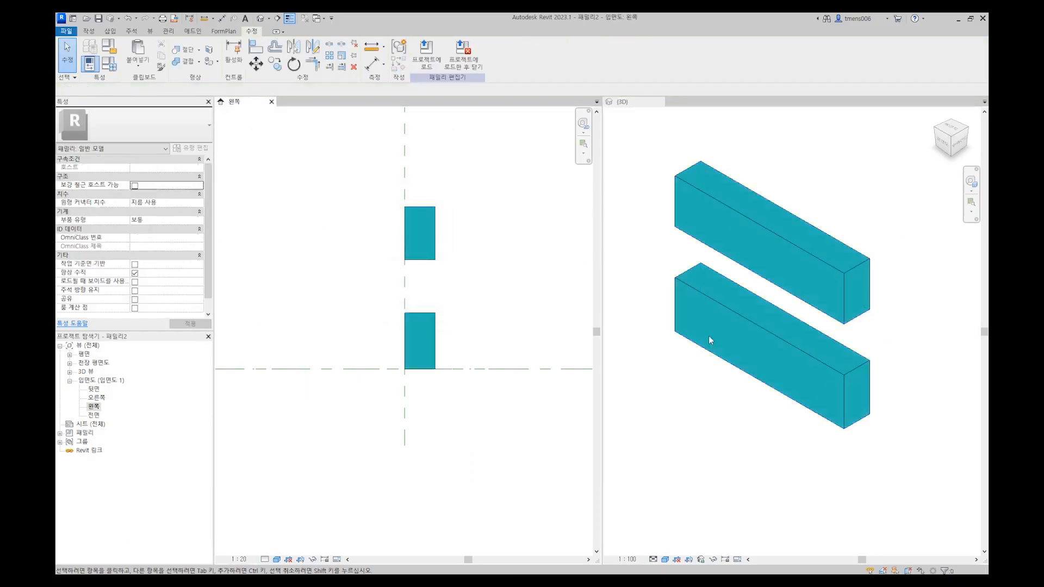
- Set the family parameters H1 to 650, H2 to 500, H3 to 900, L1 to 1000 and W1 to 200, and apply them
left_click(109, 65)
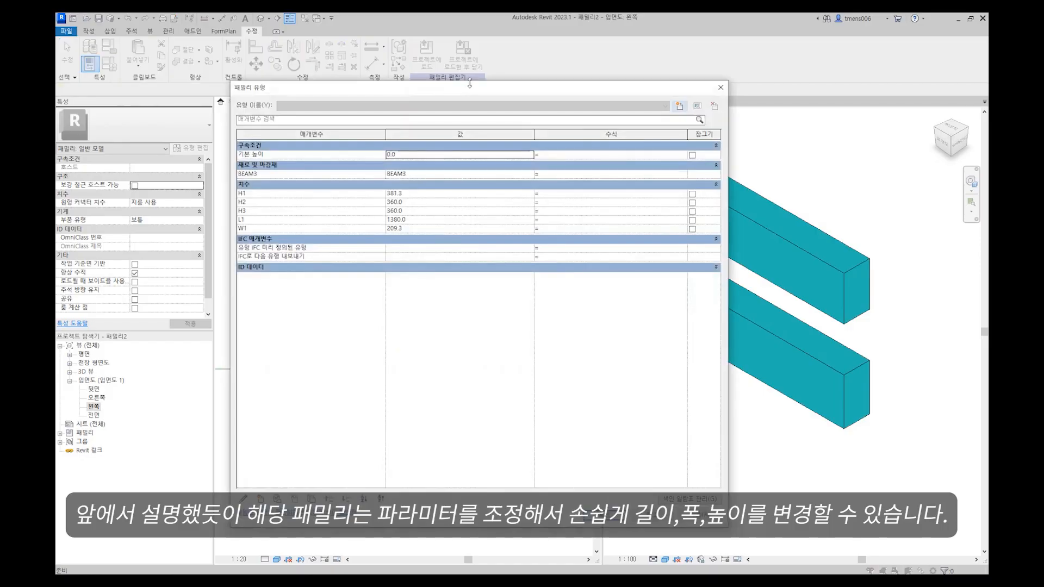
left_click_drag(469, 82, 332, 138)
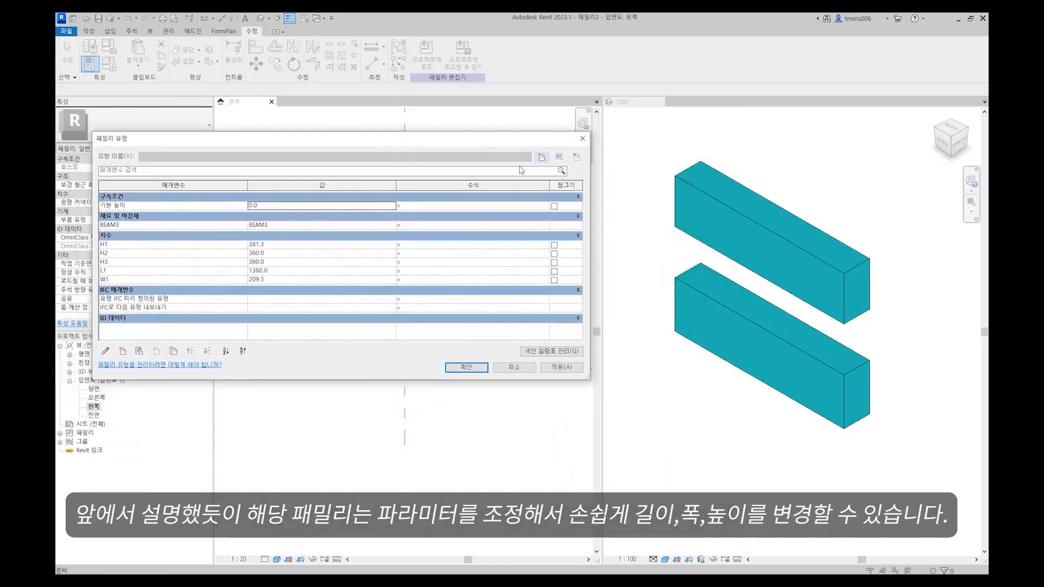
left_click(288, 244)
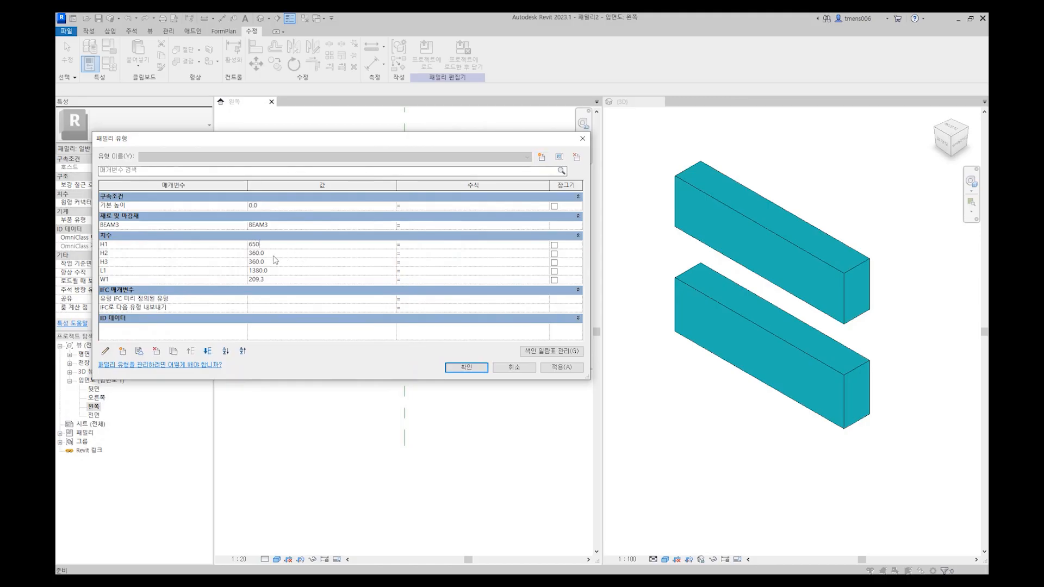
left_click(276, 254)
type("90")
left_click(562, 370)
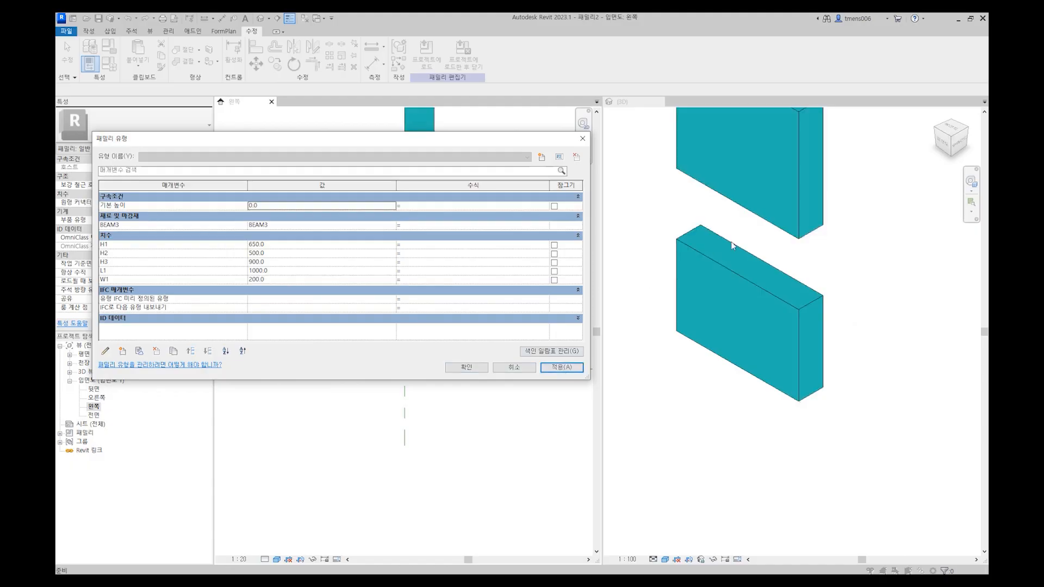
left_click(468, 368)
middle_click_drag(697, 219, 701, 298)
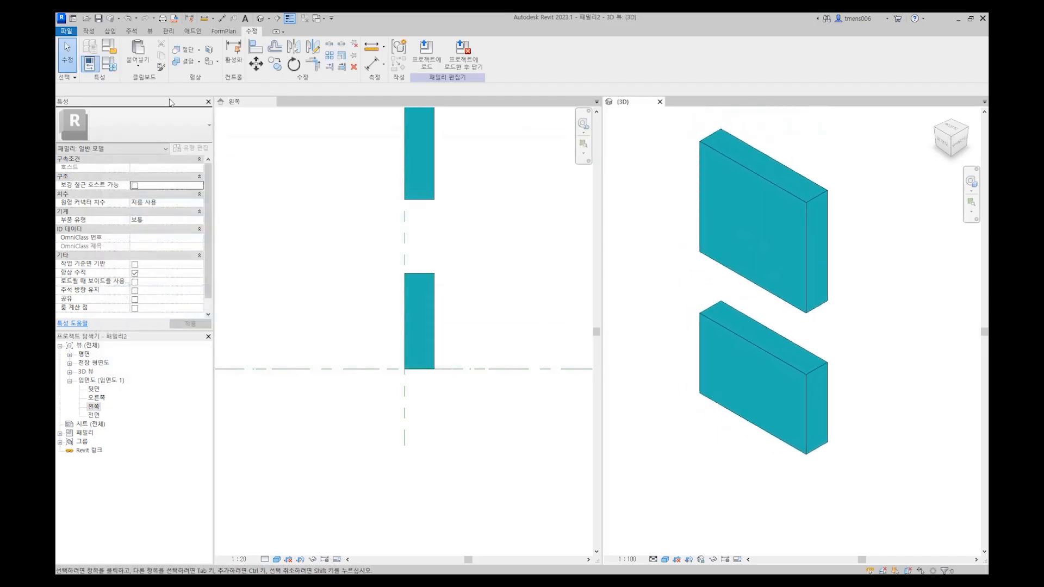
- Set the height parameters H3 to 600 and H2 to 800, applying each change to the model
left_click(109, 65)
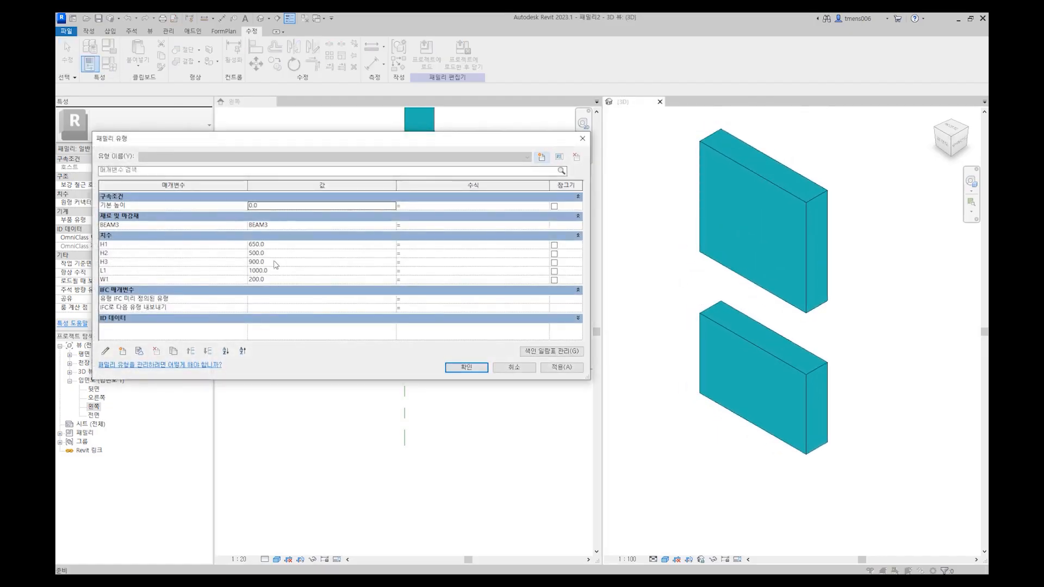
left_click(281, 262)
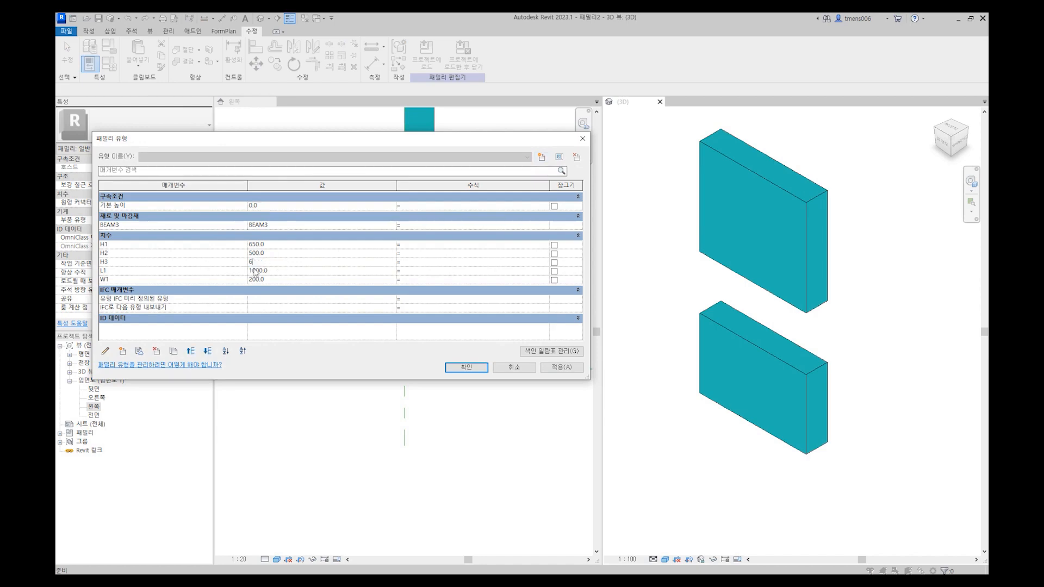
left_click(575, 371)
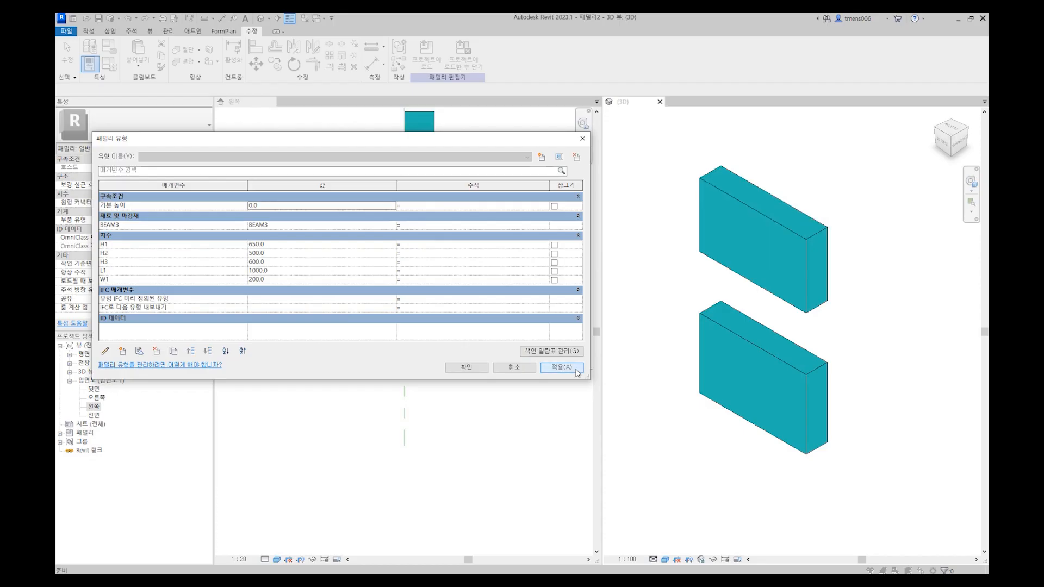
left_click(285, 253)
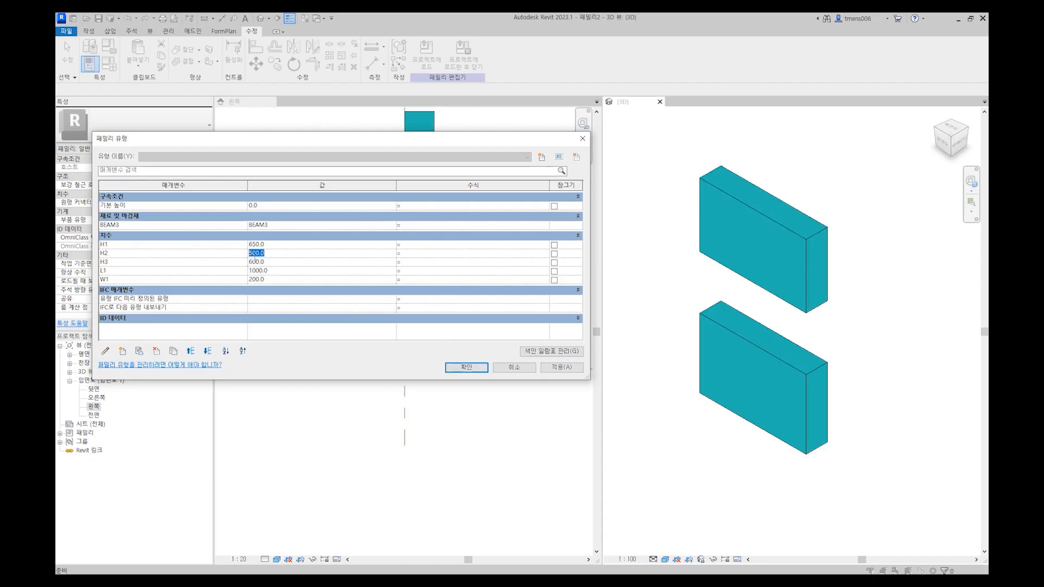
type("800")
left_click(552, 369)
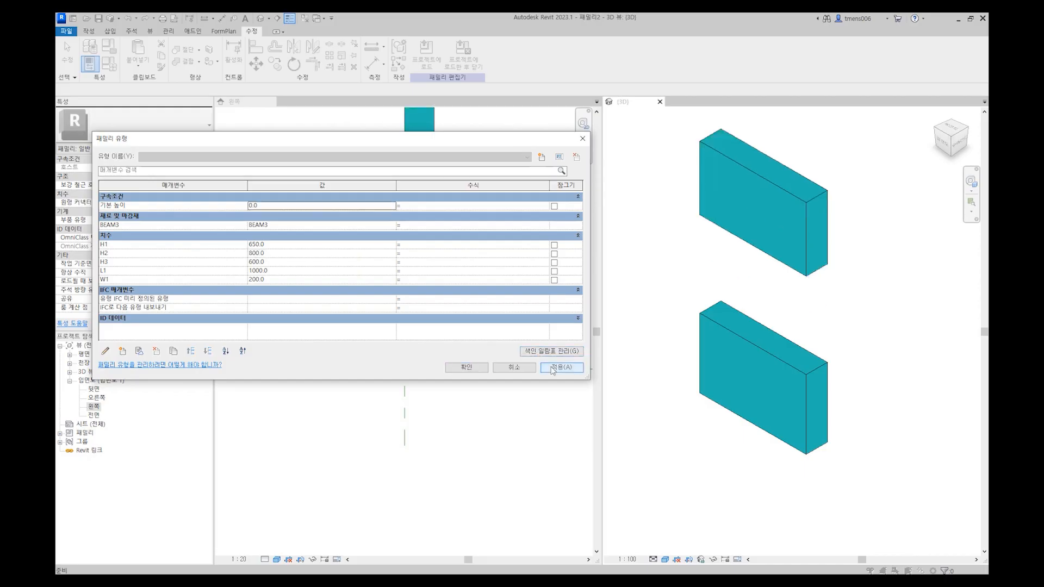
- Test the lower beam's height parameter H1 by applying 300 and finally 500
left_click(270, 248)
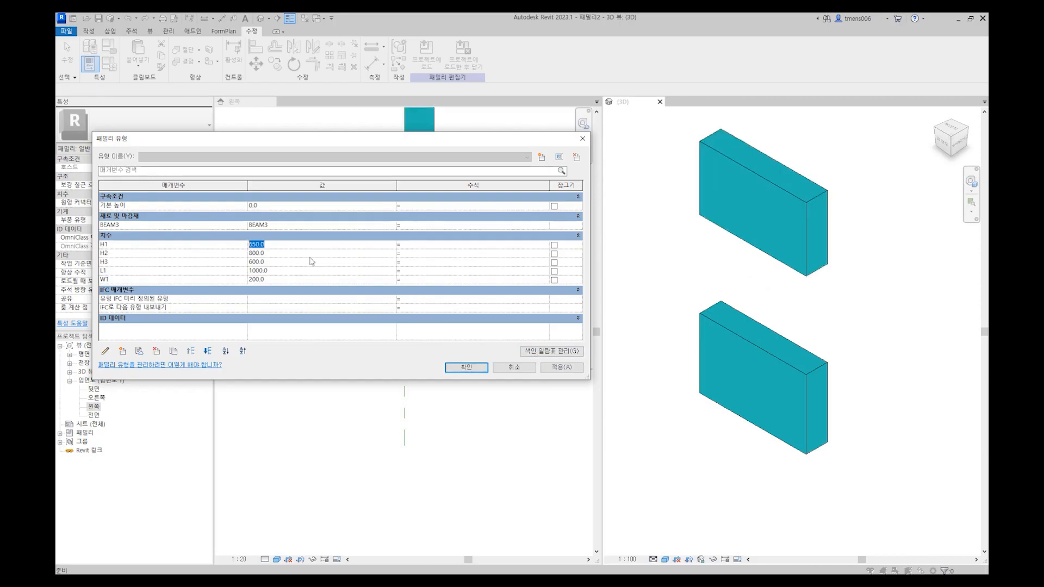
left_click(554, 369)
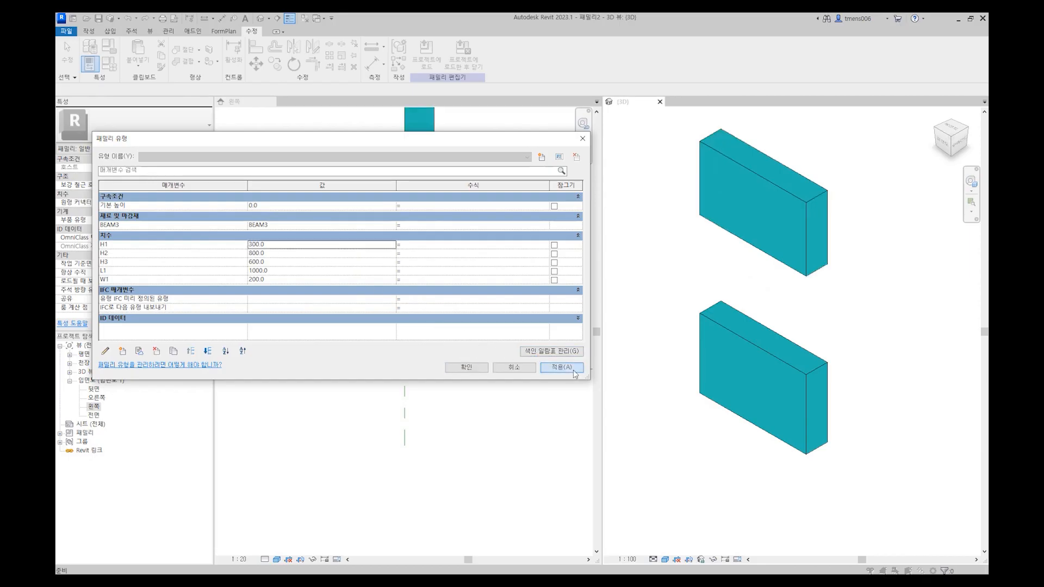
left_click(283, 245)
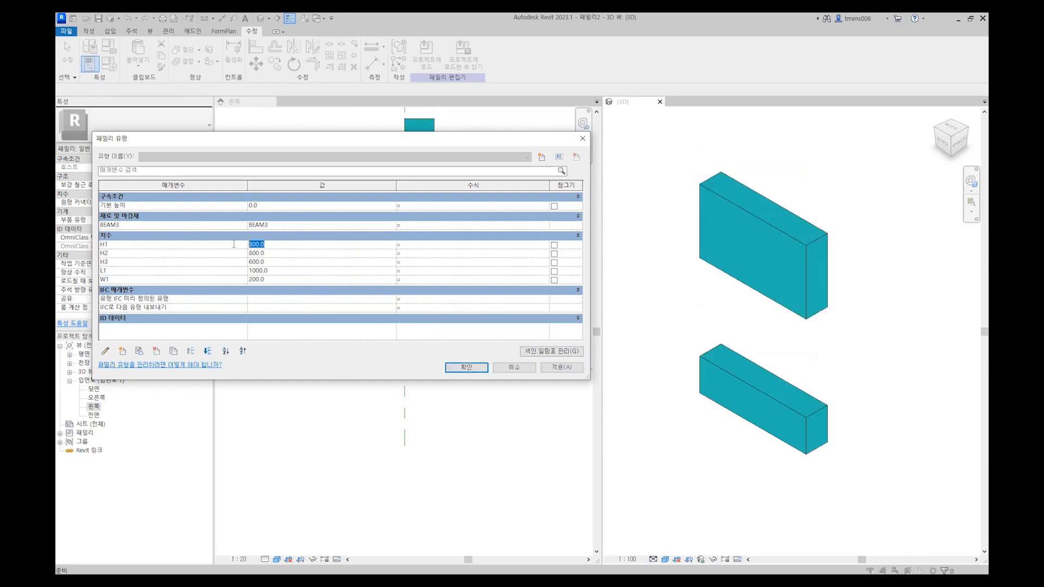
left_click(552, 366)
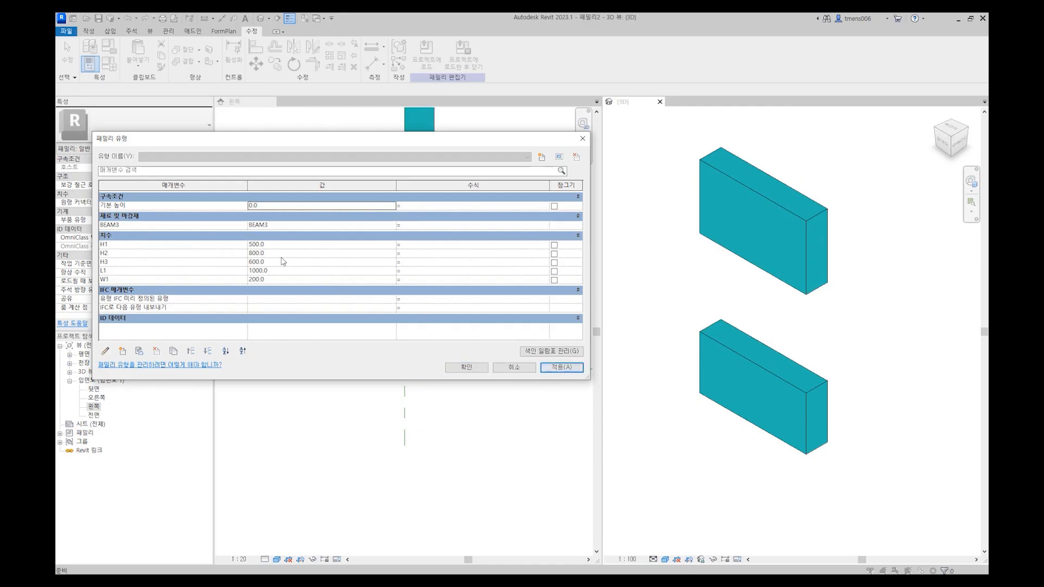
- Set the length parameter L1 to 700, test the width parameter W1 at 120, and finally apply W1 as 200
left_click(289, 270)
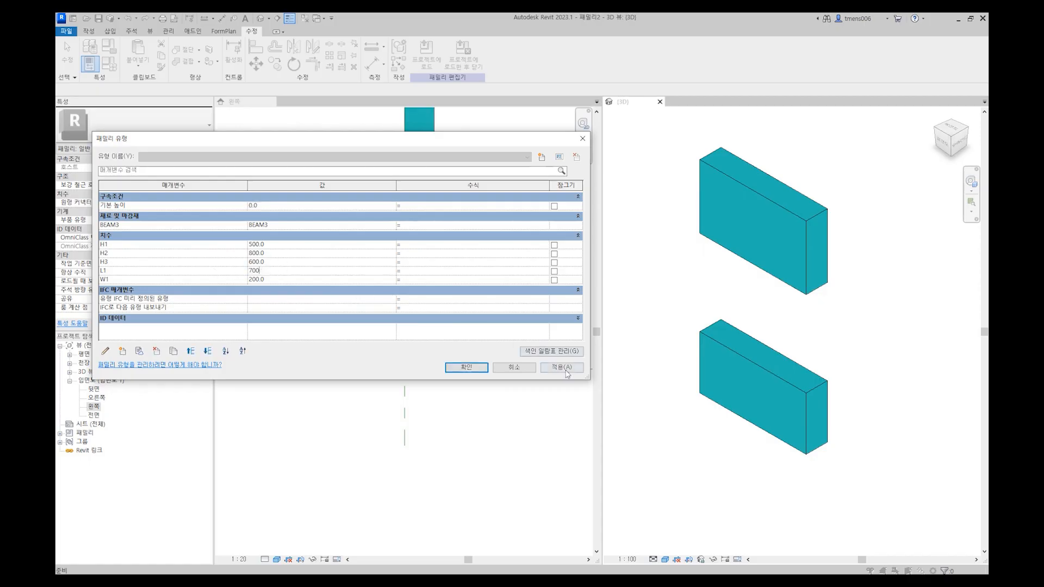
left_click(568, 372)
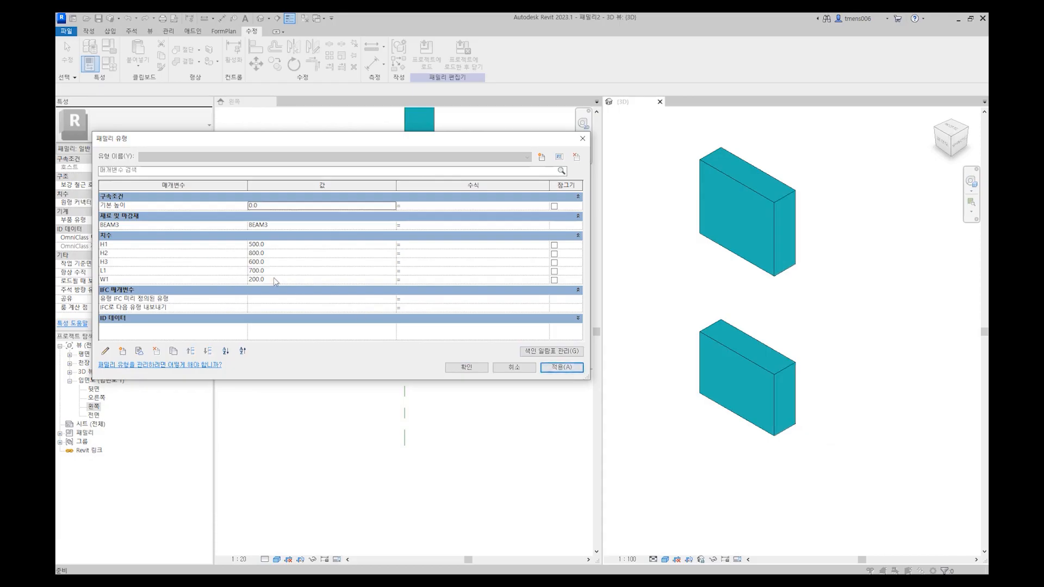
left_click(299, 279)
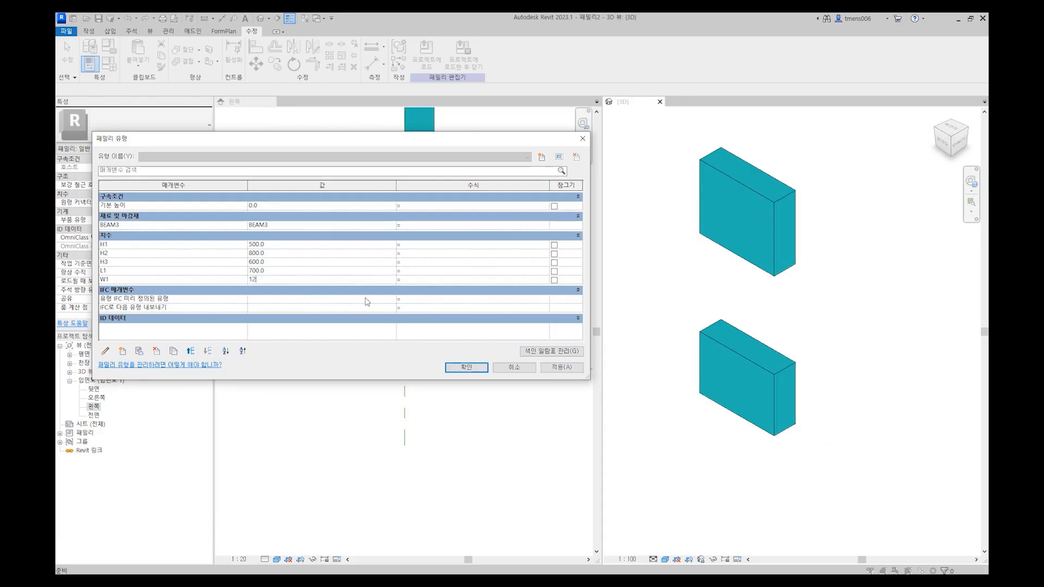
left_click(562, 371)
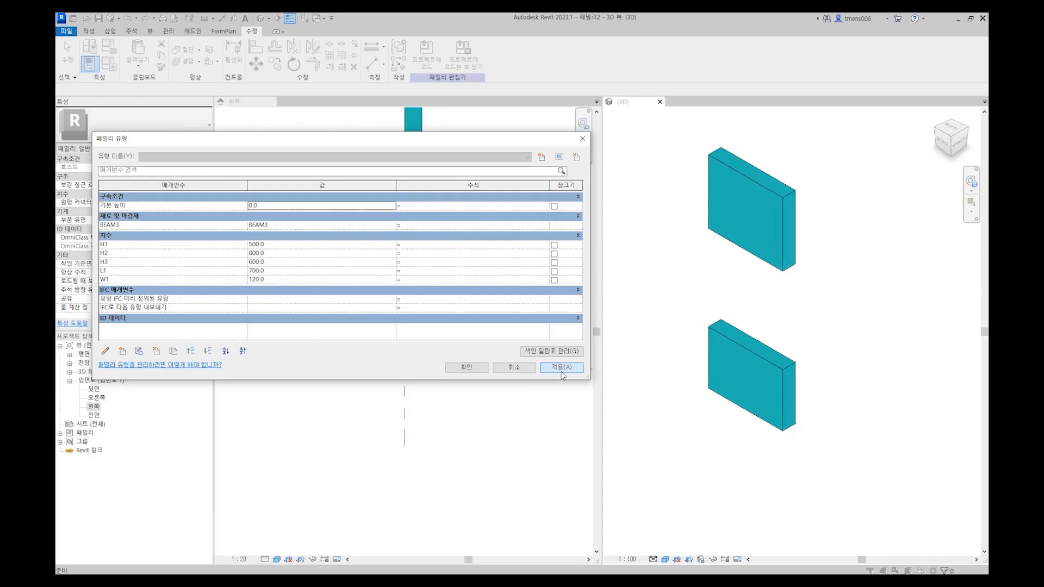
left_click(287, 281)
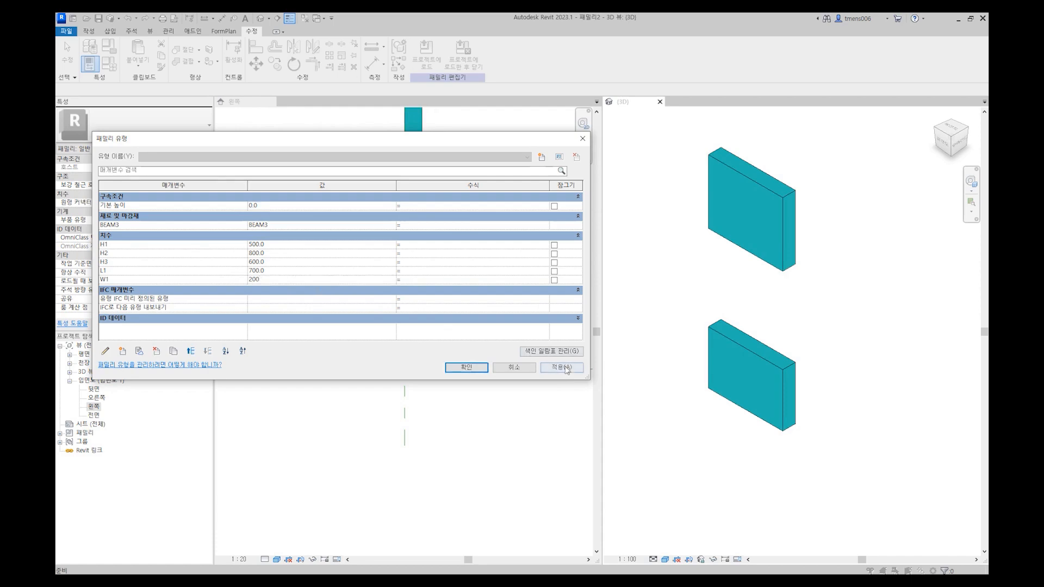
left_click(565, 369)
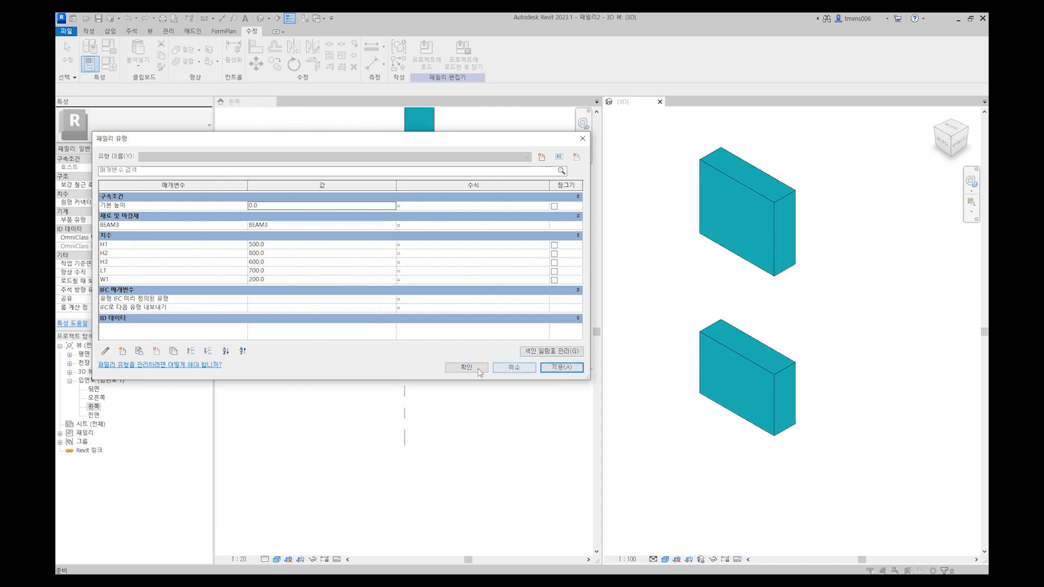
left_click(466, 367)
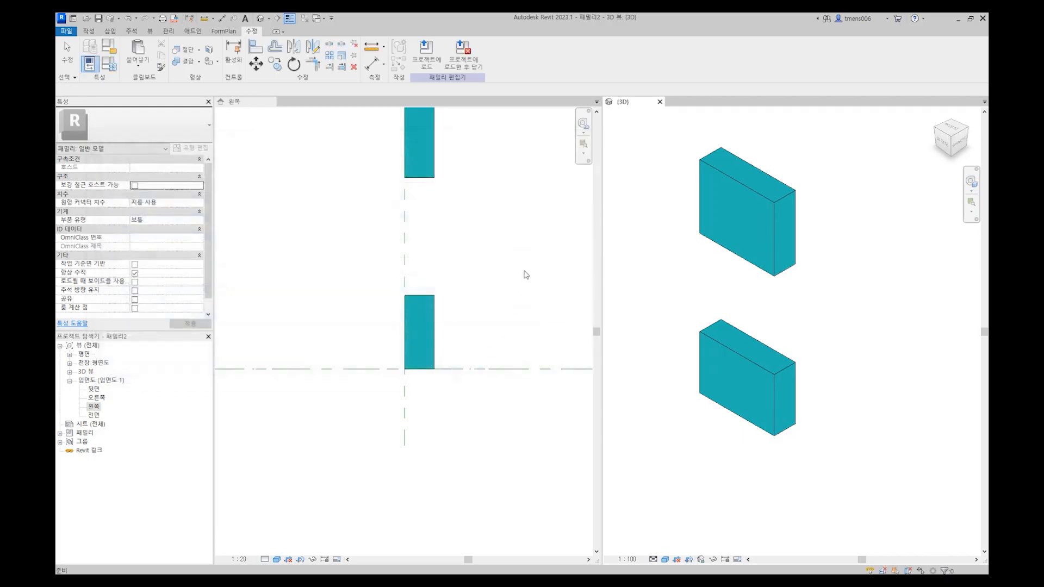
- Save the tested family as BEAM.rfa in the [2024-05-08] OPEN FRAME2 folder
middle_click_drag(466, 223, 443, 271)
scroll(438, 268, "down", 1)
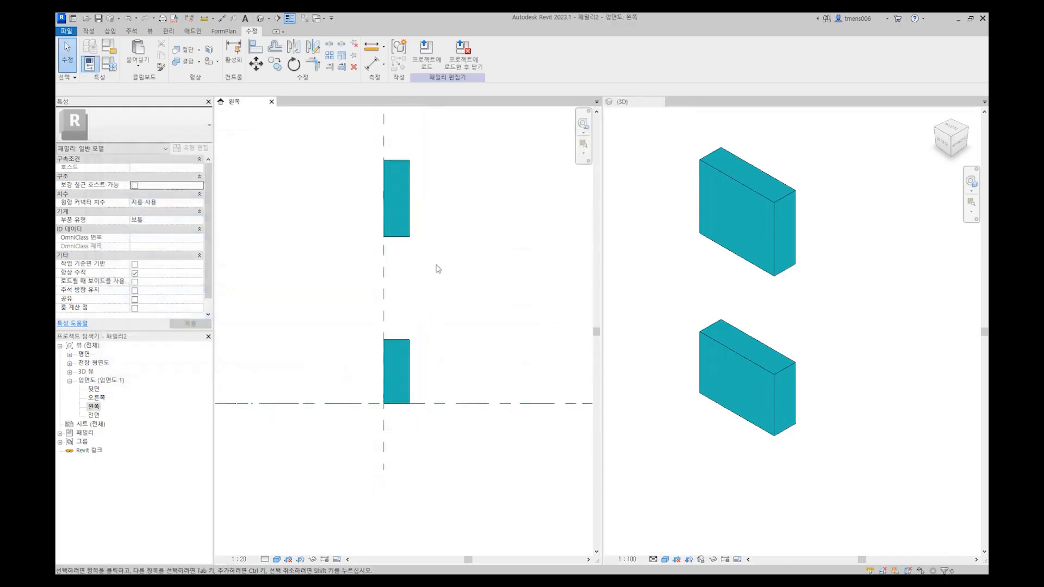
left_click(731, 304)
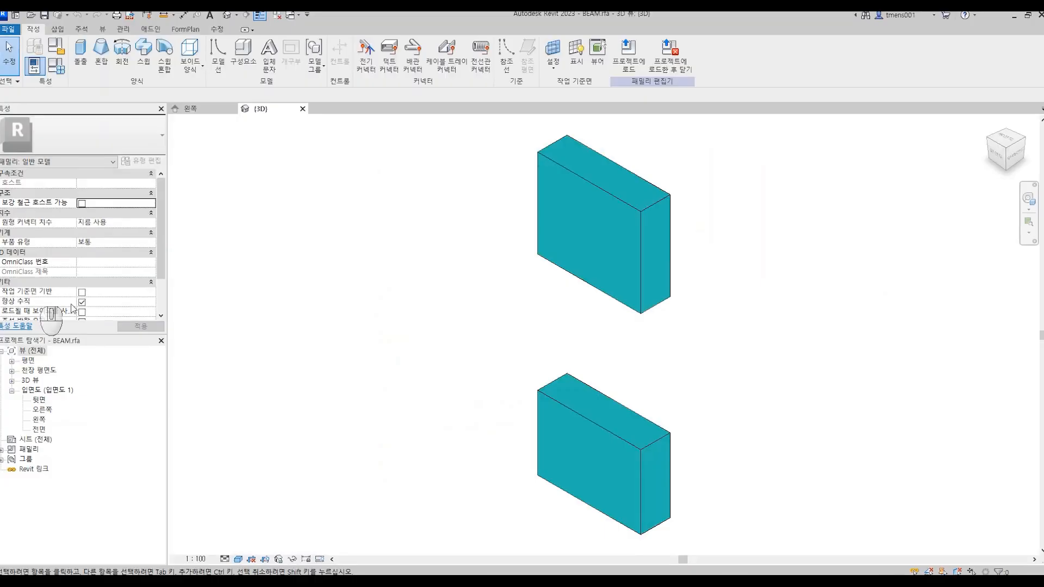
left_click(474, 324)
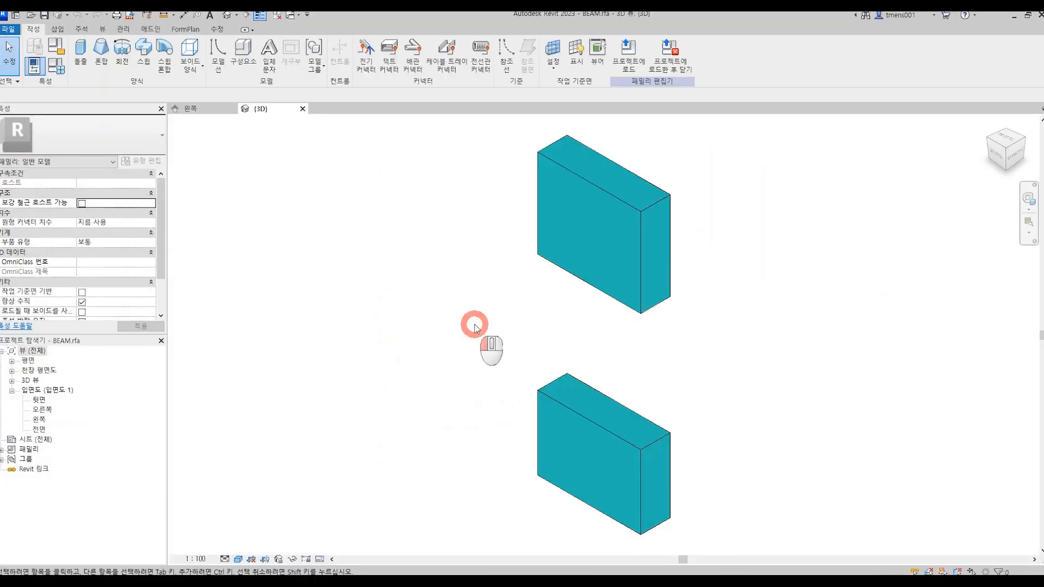
left_click(8, 29)
mouse_move(33, 162)
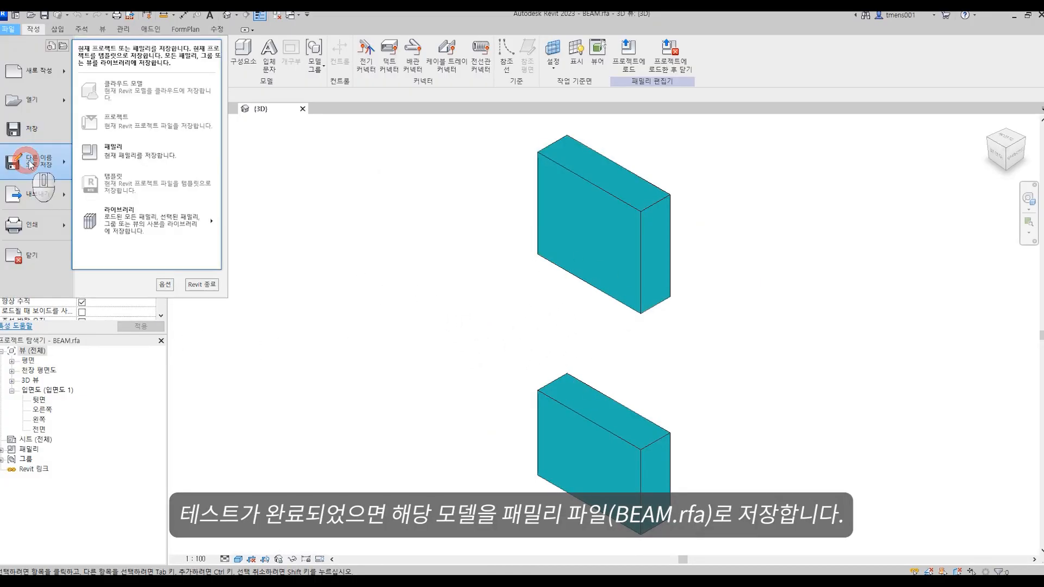
left_click(139, 158)
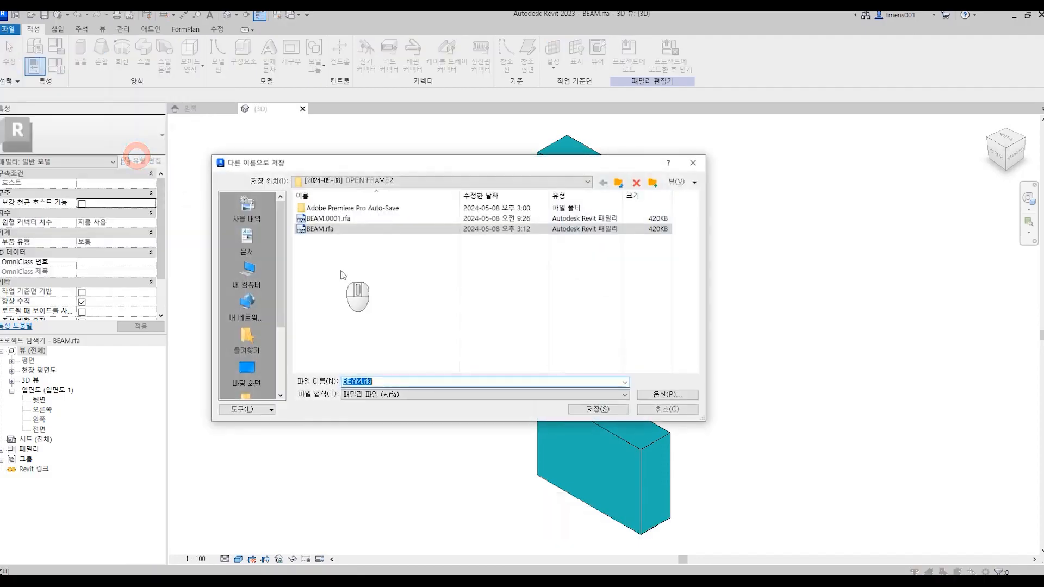
left_click(318, 229)
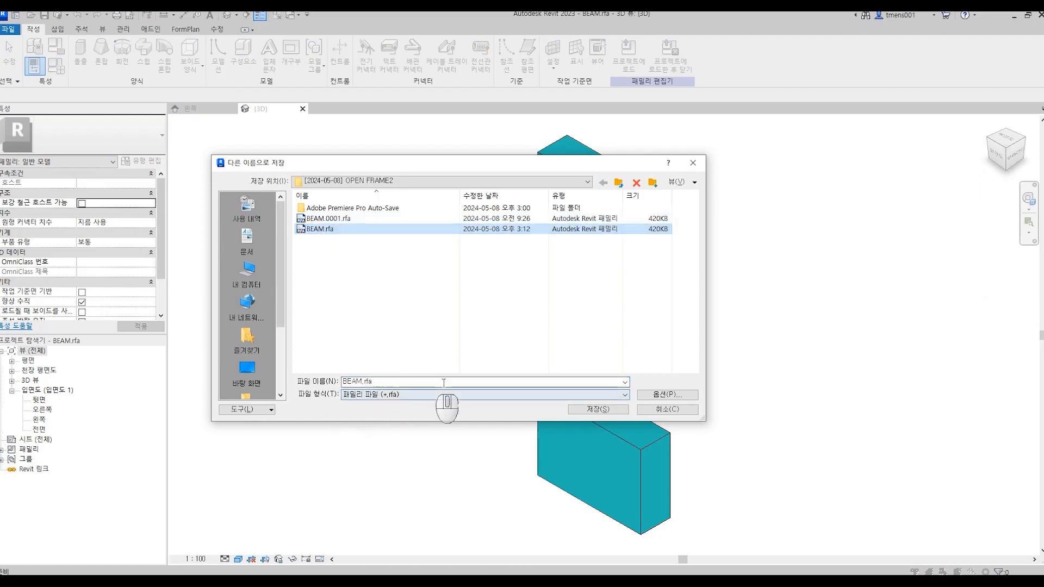
left_click(598, 409)
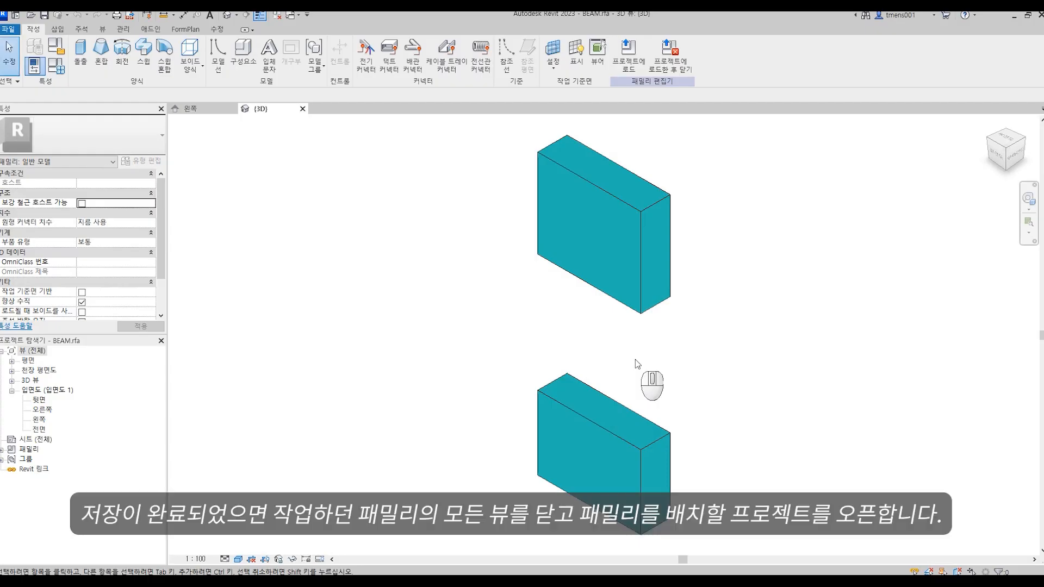
- Close the family's 3D and left elevation views and open the WallProject.rvt project
left_click(303, 108)
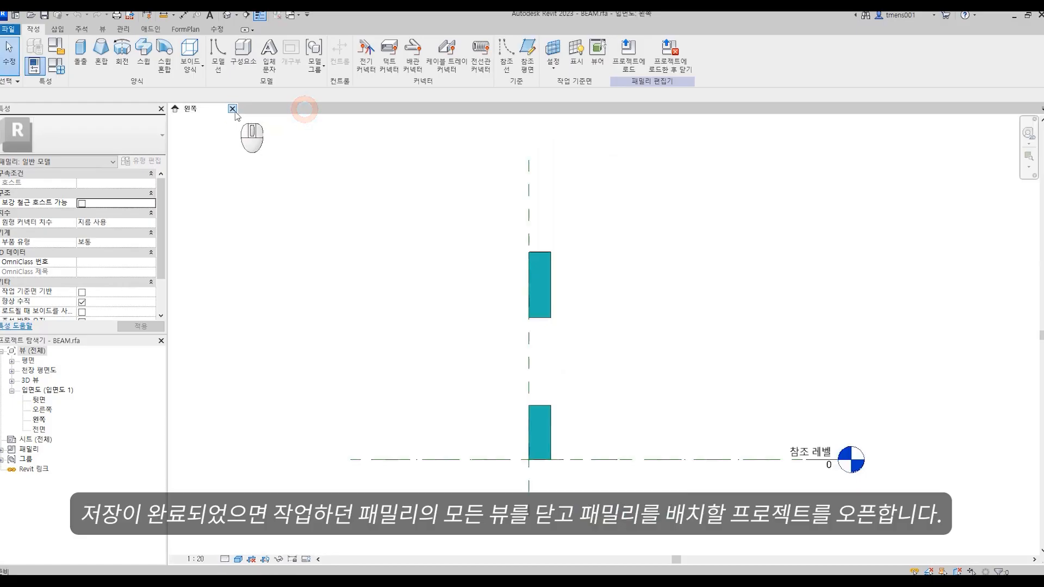
left_click(235, 109)
left_click(253, 214)
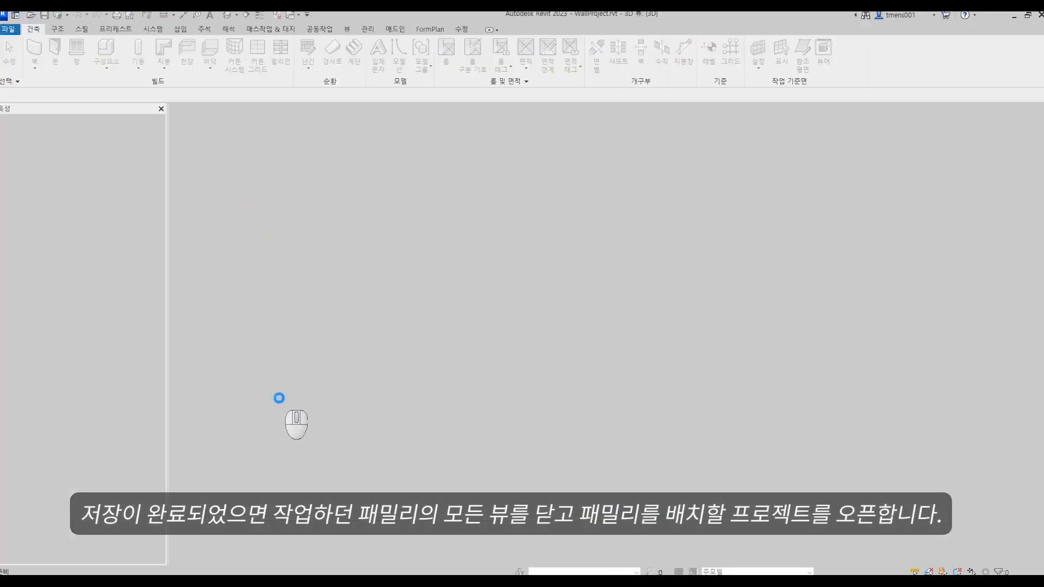
- Delete the dimension above the leftmost opening in the Site plan's lower exterior wall
scroll(487, 414, "up", 9)
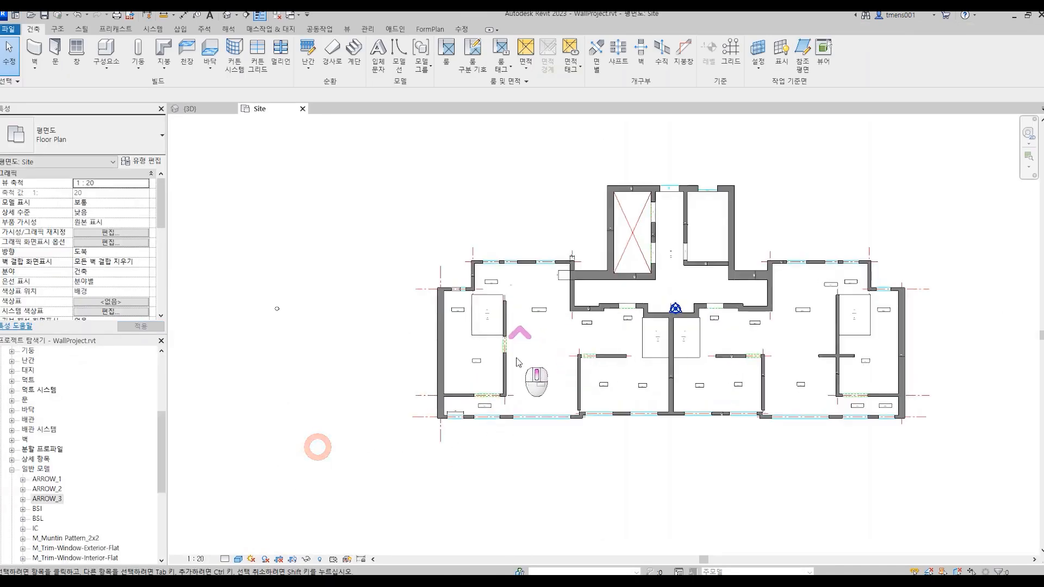
scroll(403, 476, "up", 2)
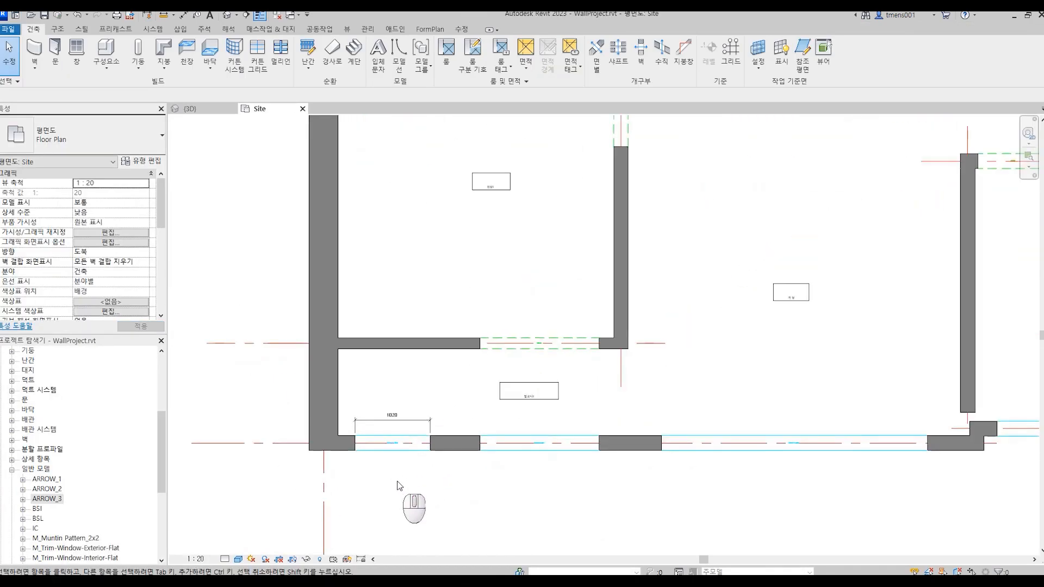
left_click(391, 424)
key("Escape")
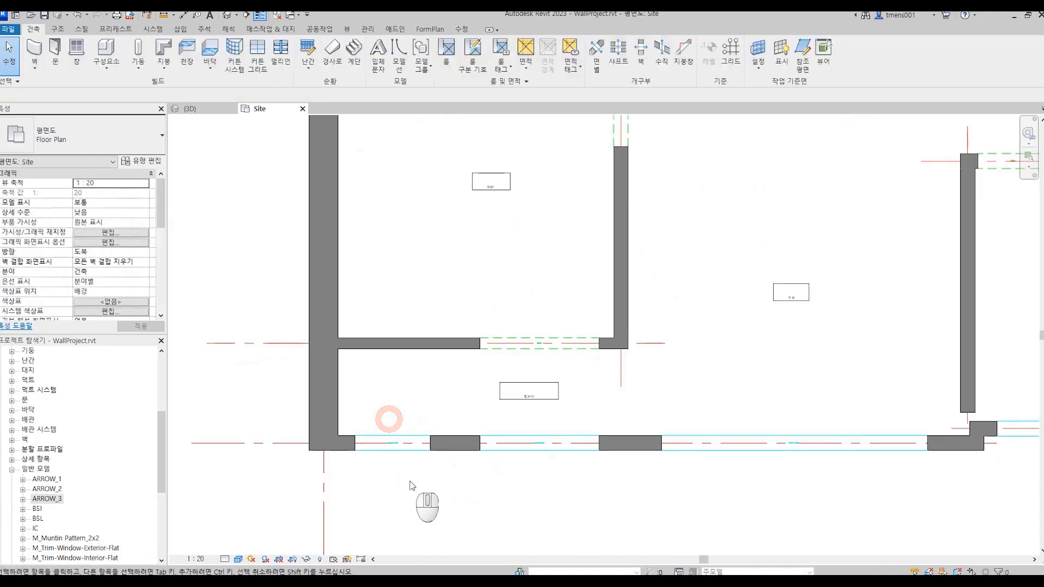
scroll(411, 481, "up", 2)
middle_click_drag(386, 470, 451, 433)
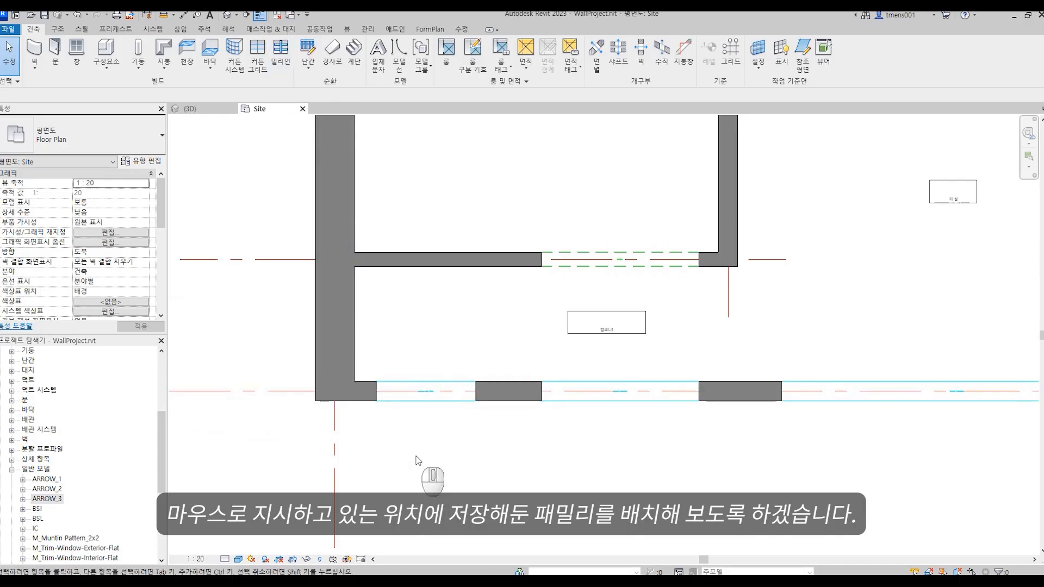
- Load BEAM.rfa from the [2024-05-08] OPEN FRAME2 folder into the project as a component, and leave placement without inserting an instance
left_click(113, 70)
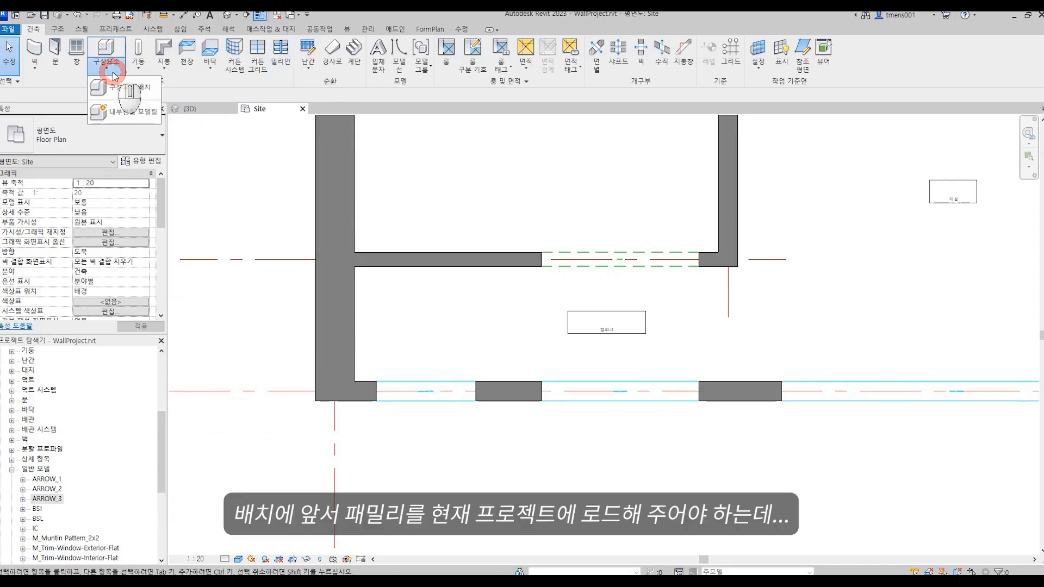
left_click(131, 88)
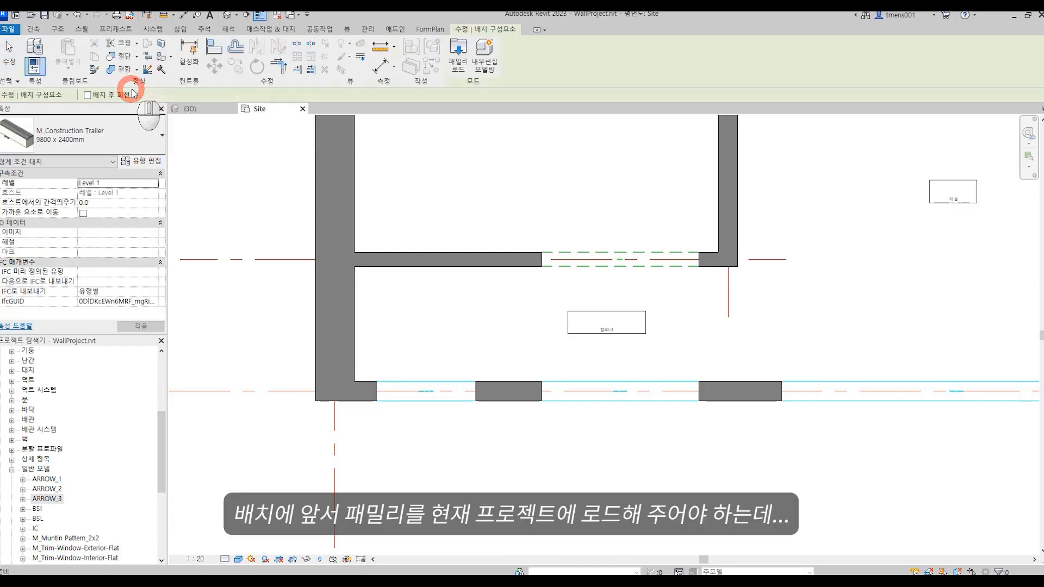
left_click(459, 60)
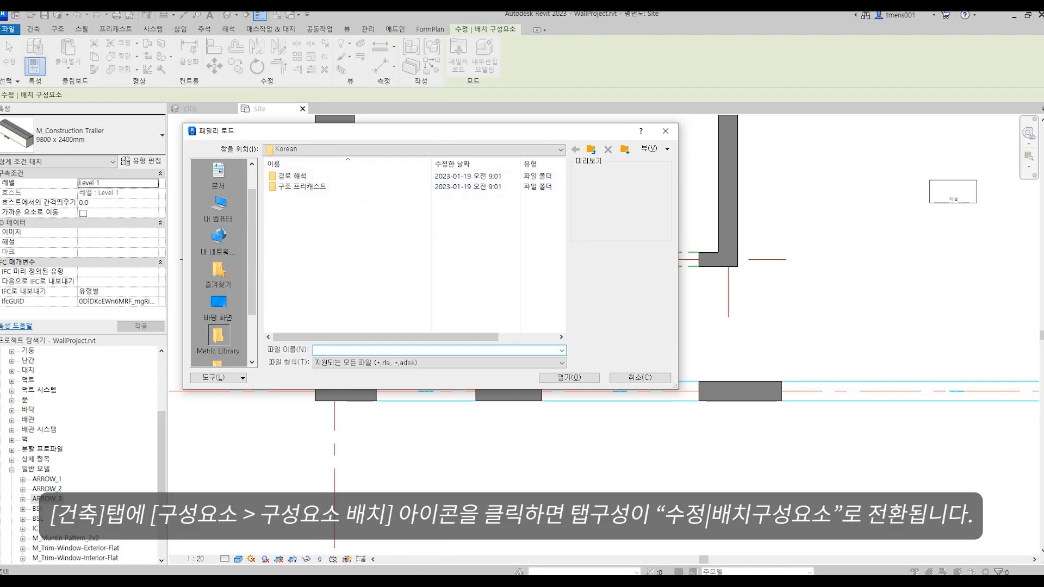
left_click(439, 583)
left_click(499, 548)
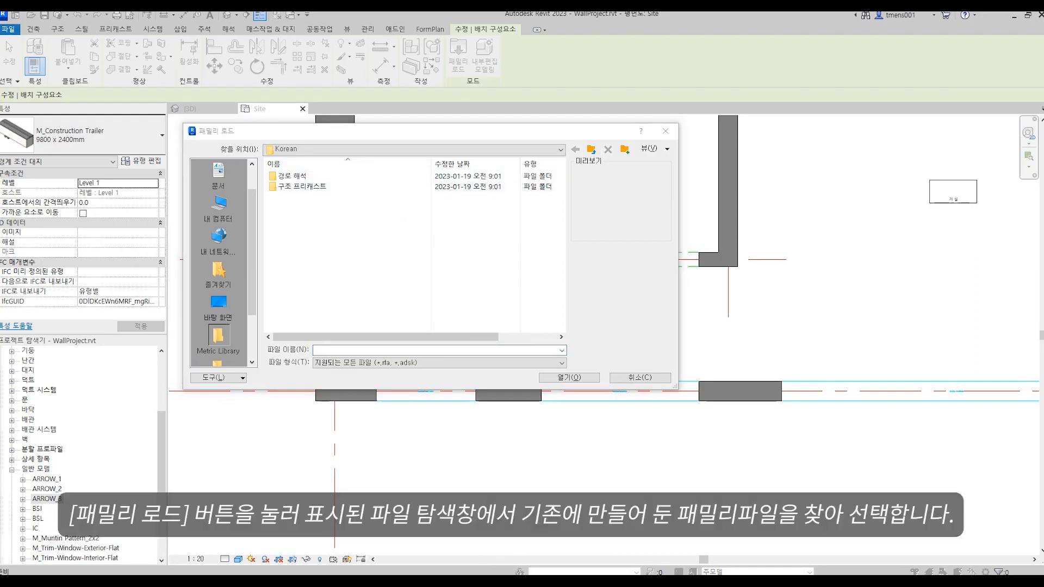
left_click(388, 352)
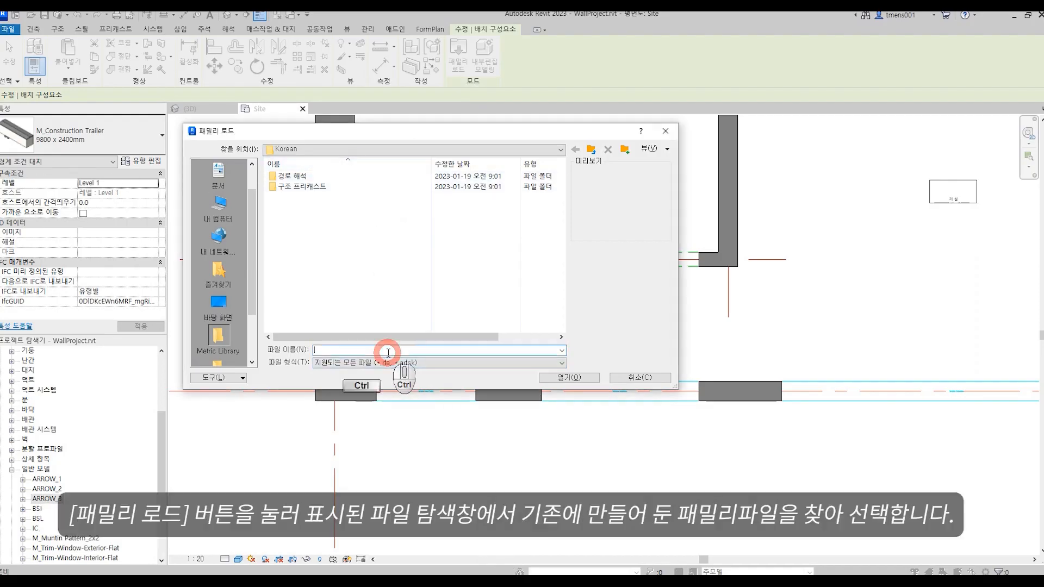
type("D:\\HMWORK\\01_프리미어\\26_알출30 개발스토리\\[2024-05-08] OPEN FRAME2")
key("Return")
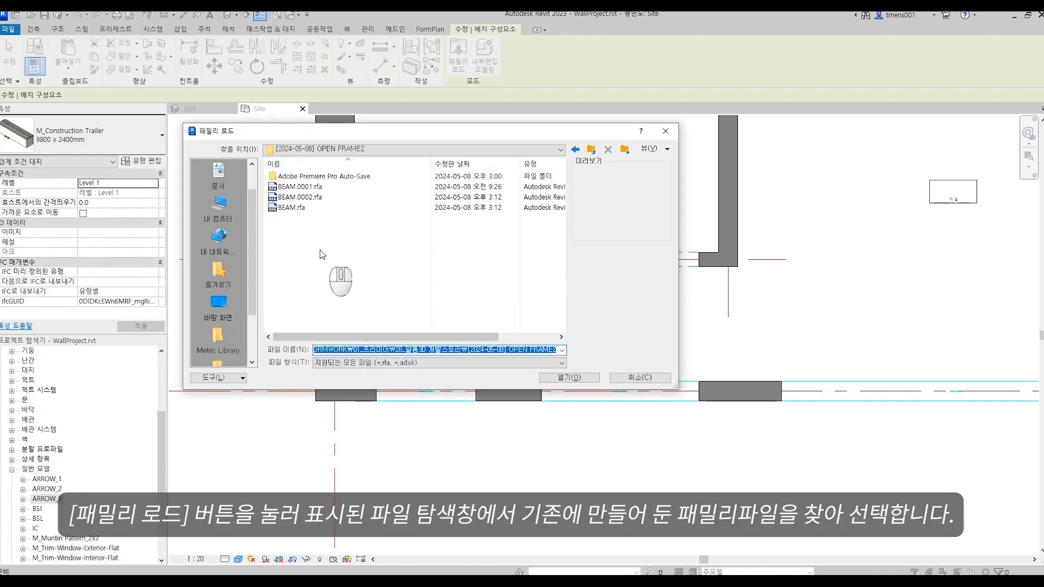
left_click(289, 211)
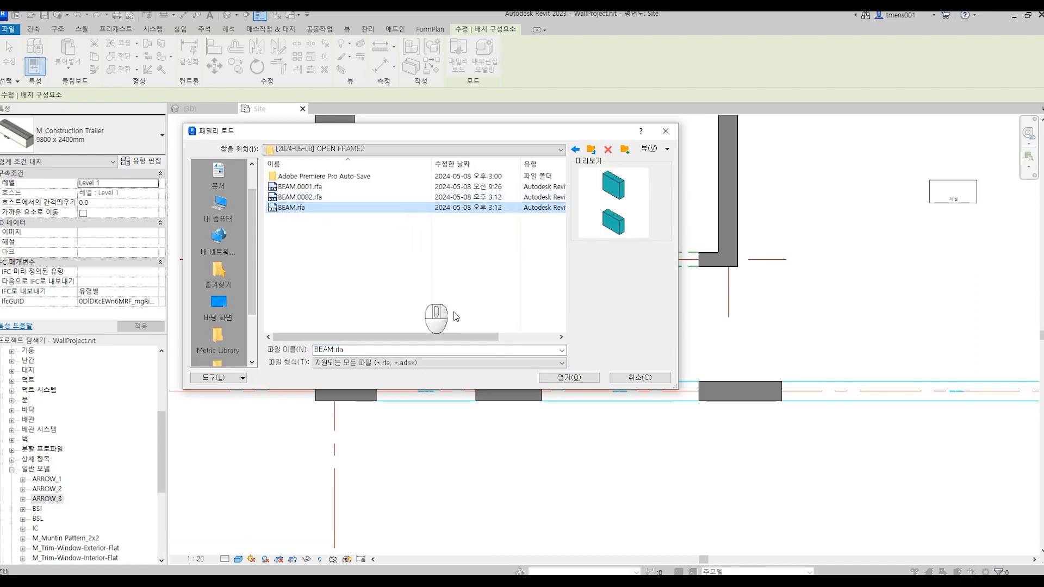
left_click(570, 377)
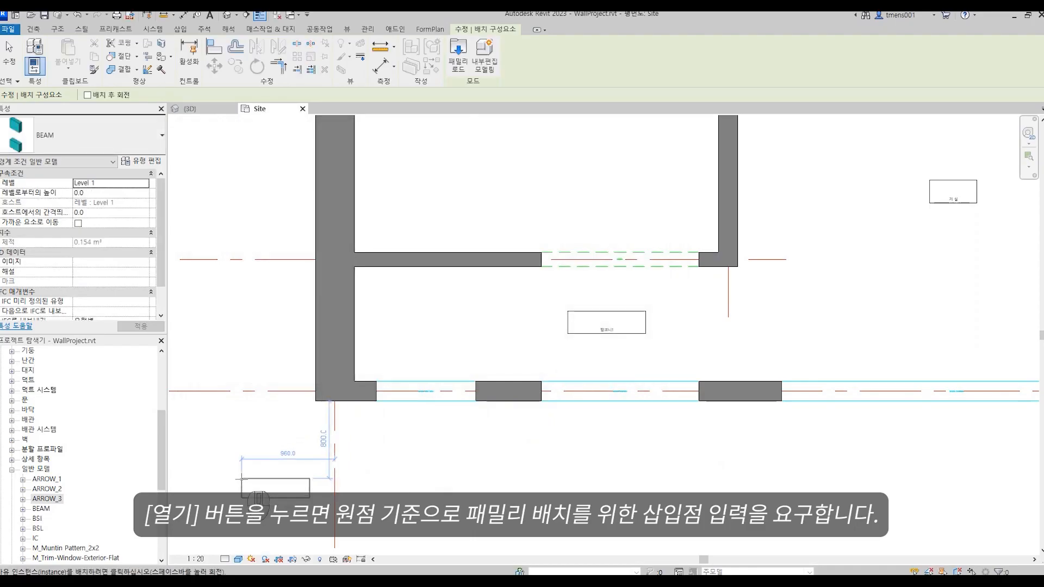
key("Escape")
key("Escape")
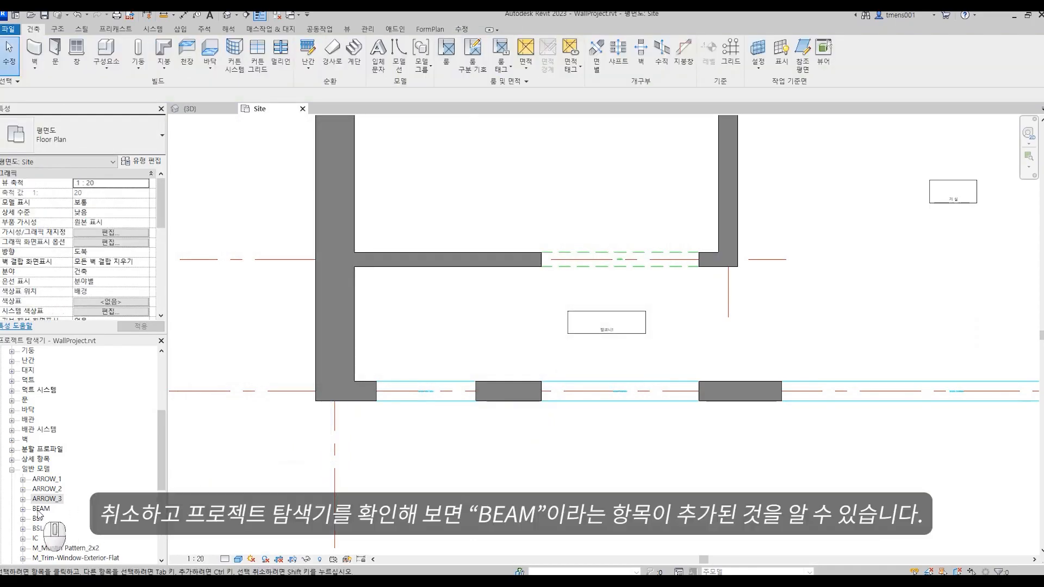
- Try placing the BEAM type from the project's generic models into the Site plan below the lower exterior wall
left_click(40, 510)
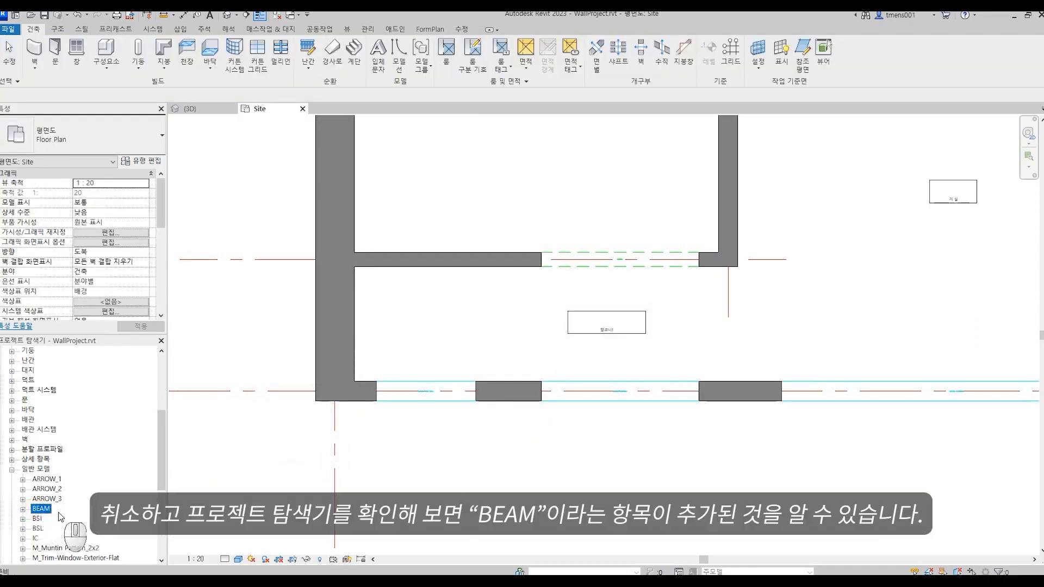
left_click(22, 509)
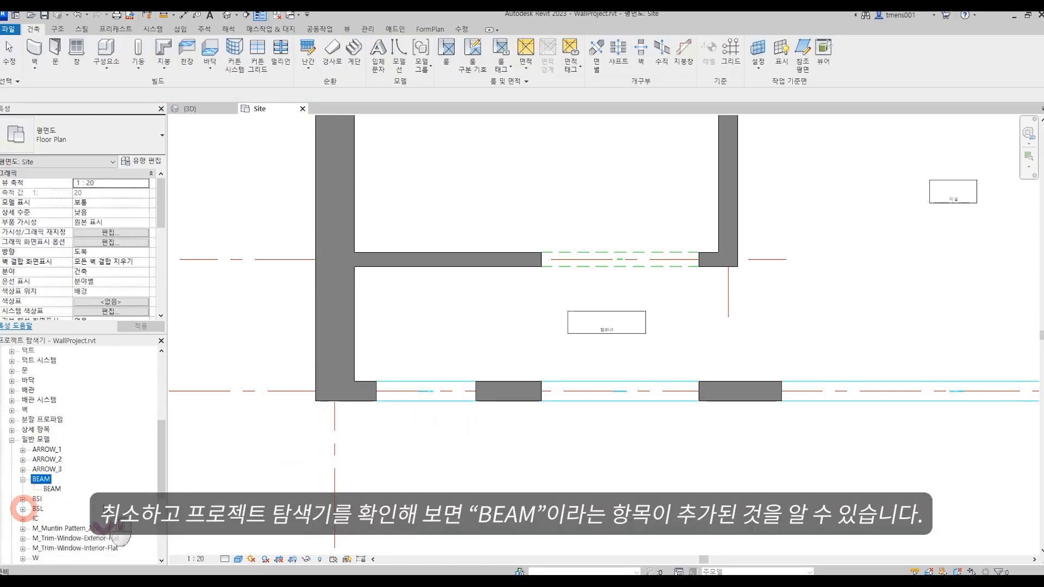
left_click(45, 478)
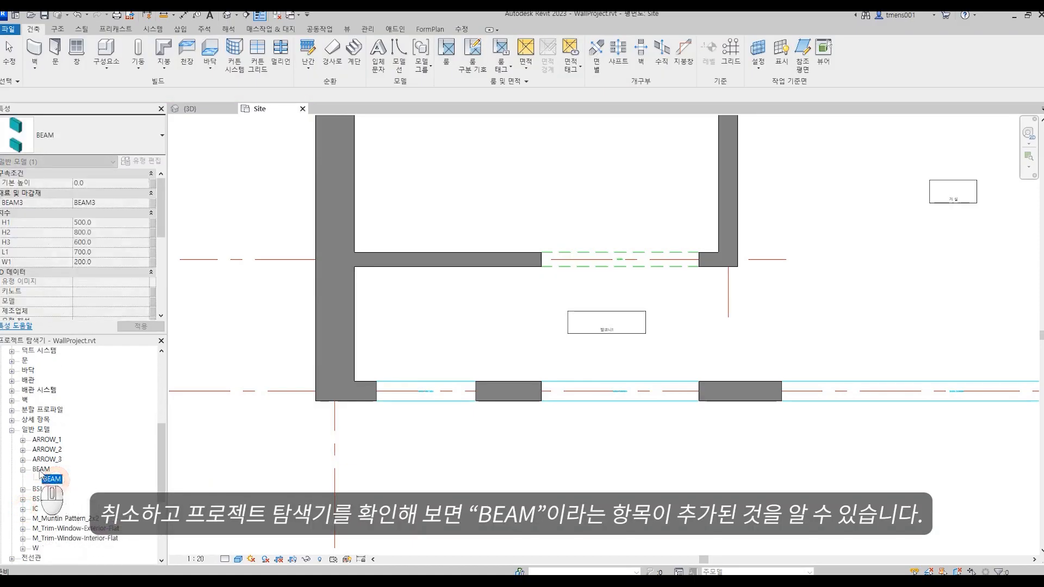
left_click_drag(56, 479, 352, 457)
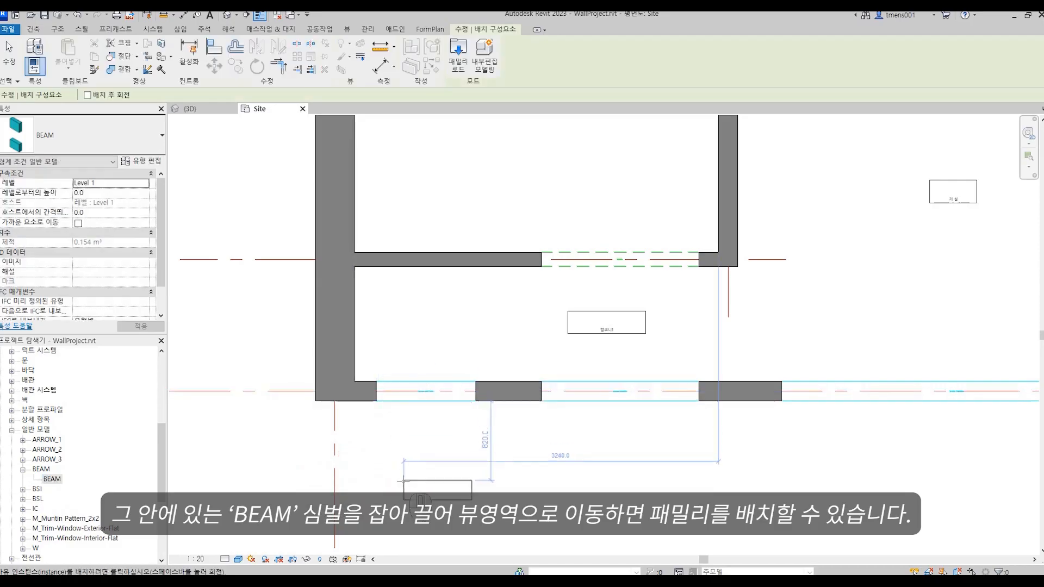
key("Escape")
key("Escape")
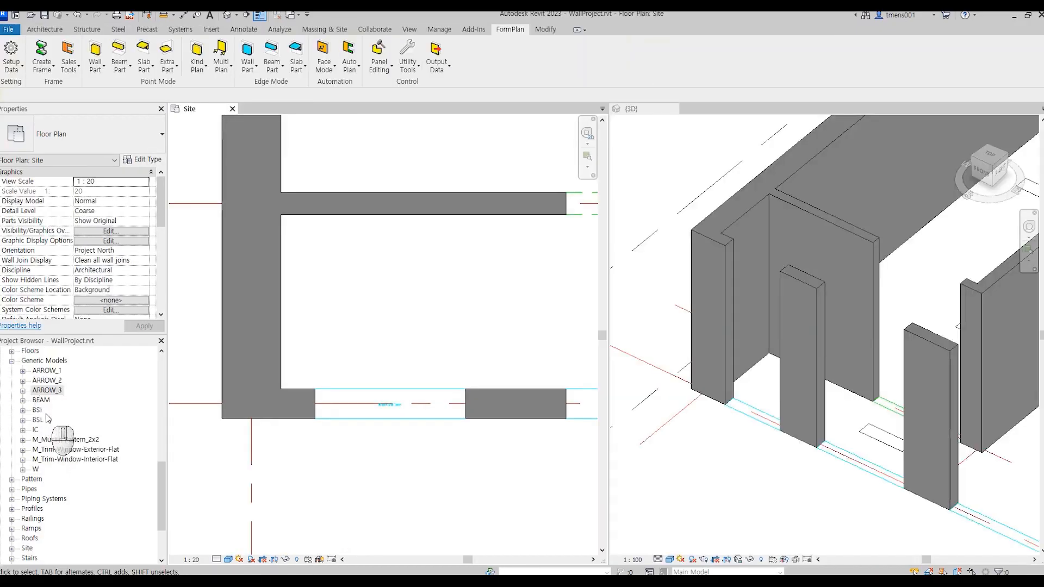
- Place a BEAM instance at the upper-left corner of the leftmost opening in the Site plan's lower exterior wall and check it in 3D
left_click(22, 400)
left_click(52, 410)
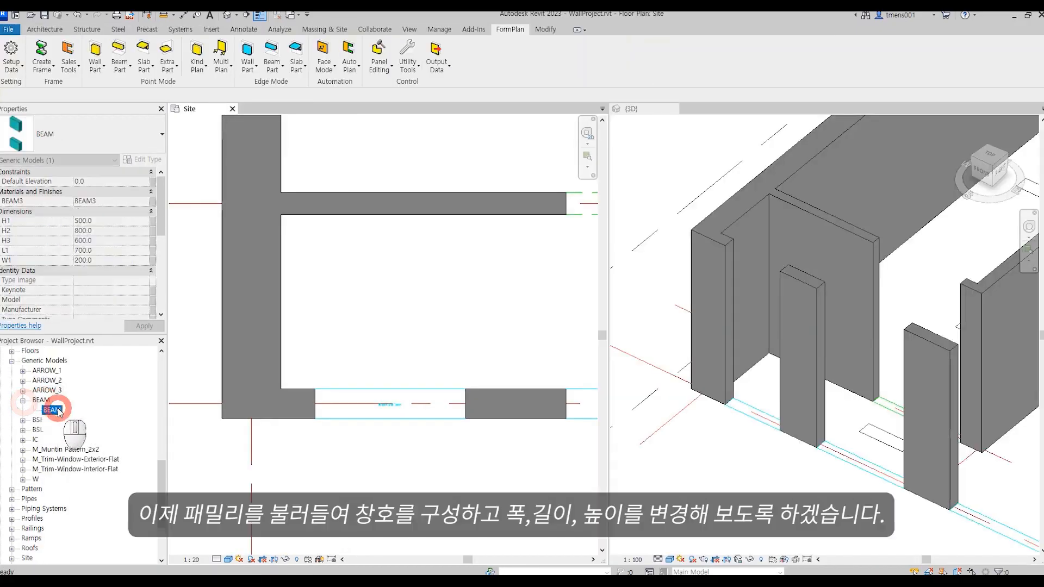
left_click_drag(56, 422, 302, 448)
scroll(309, 434, "up", 3)
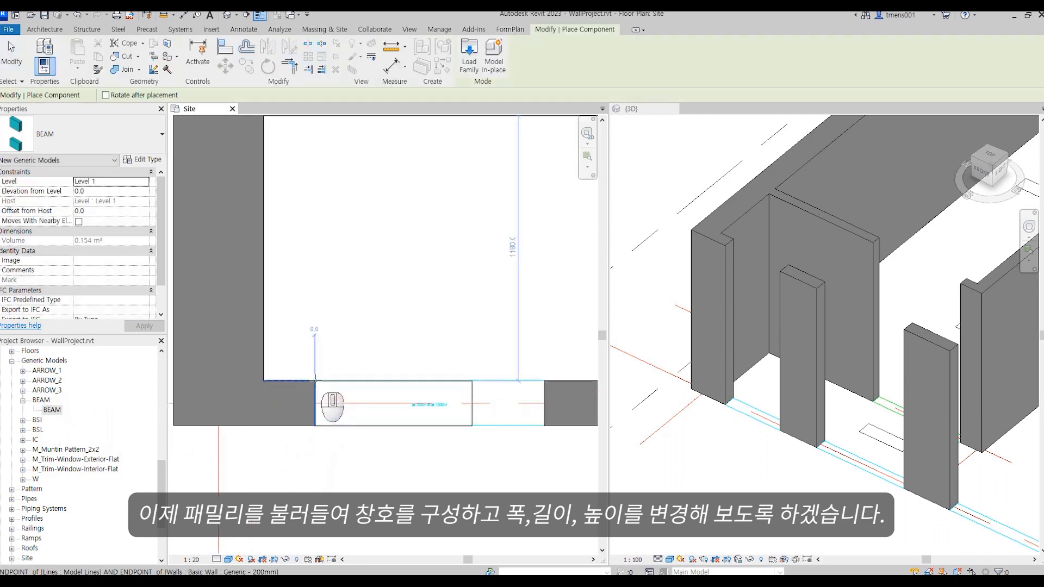
left_click(316, 380)
key("Escape")
key("Escape")
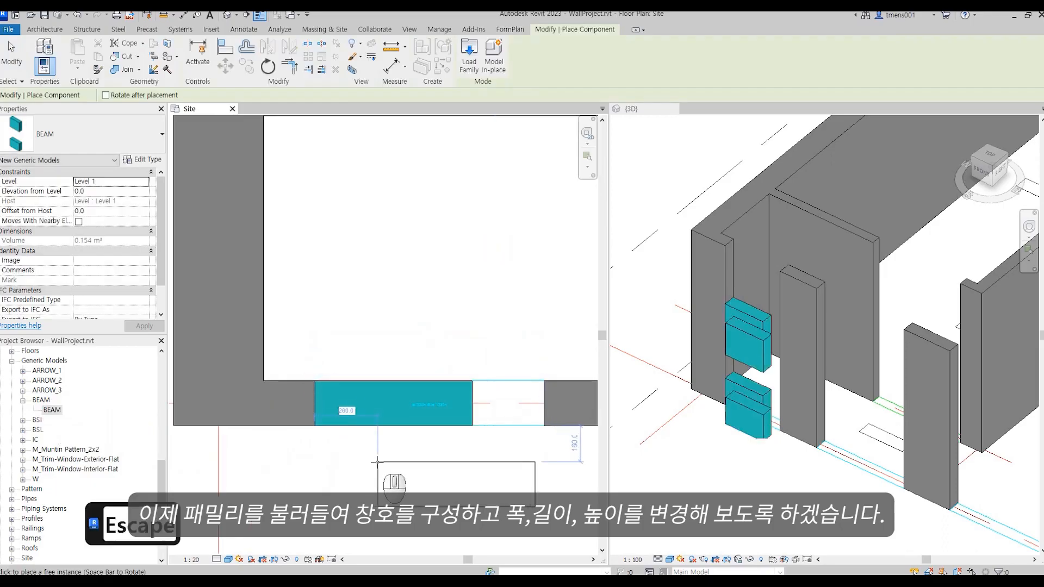
left_click(729, 495)
scroll(746, 489, "up", 4)
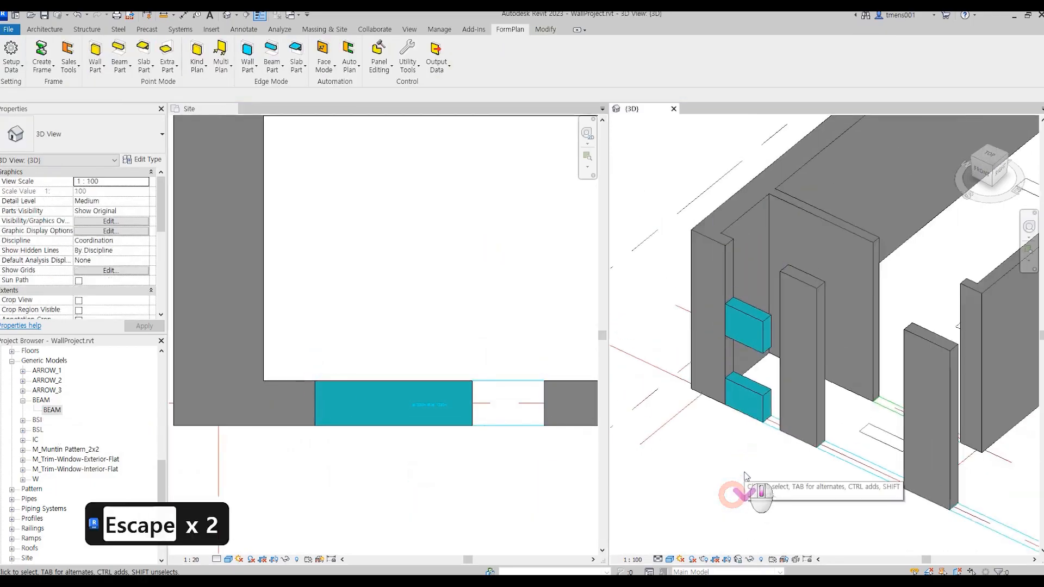
left_click(769, 393)
scroll(759, 390, "up", 1)
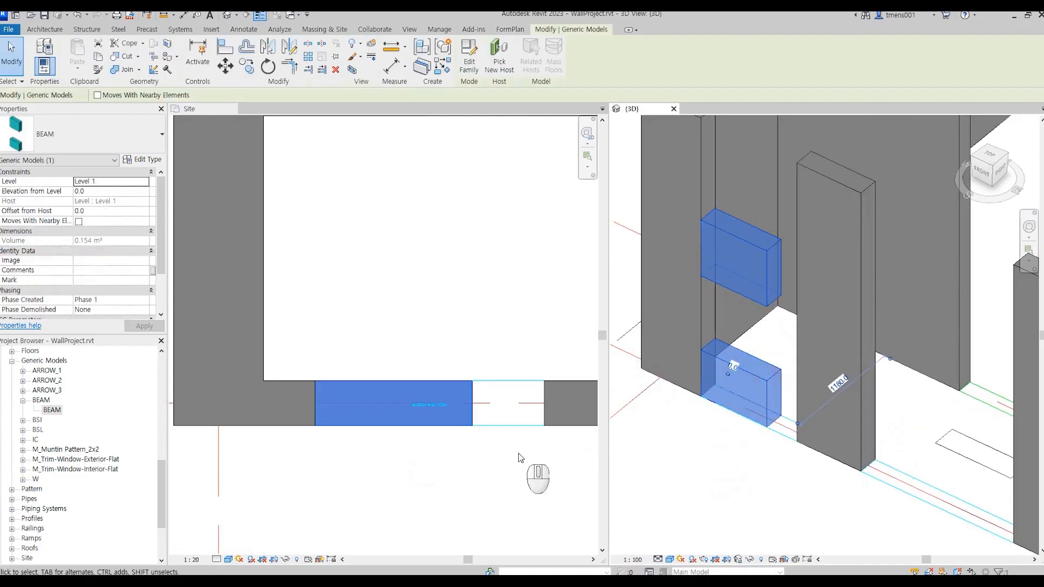
- Dimension the leftmost opening's full width in the Site plan, placing the dimension above the wall
left_click(441, 450)
key("Escape")
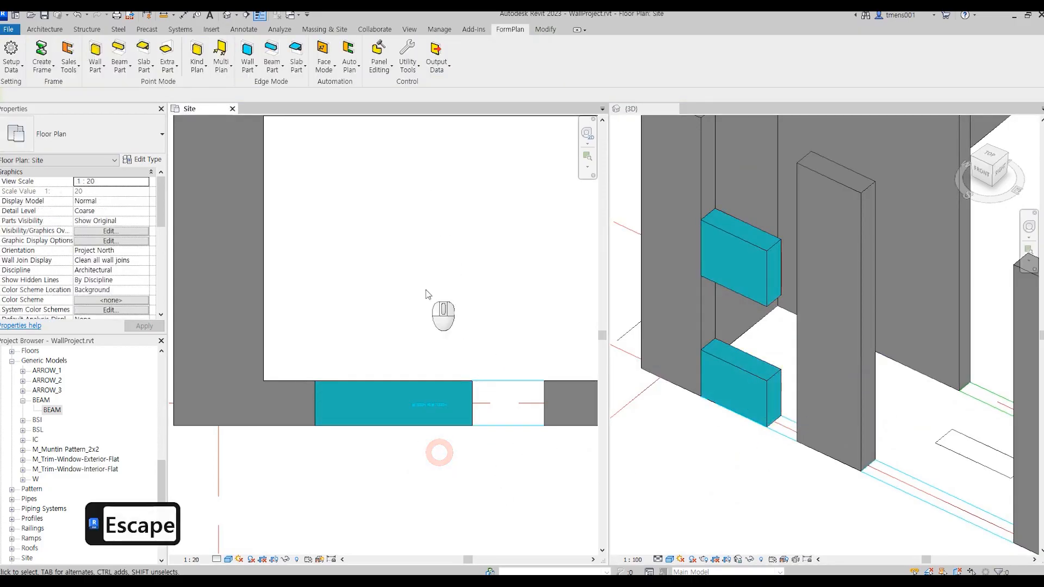
key("d")
key("i")
left_click(314, 397)
left_click(543, 390)
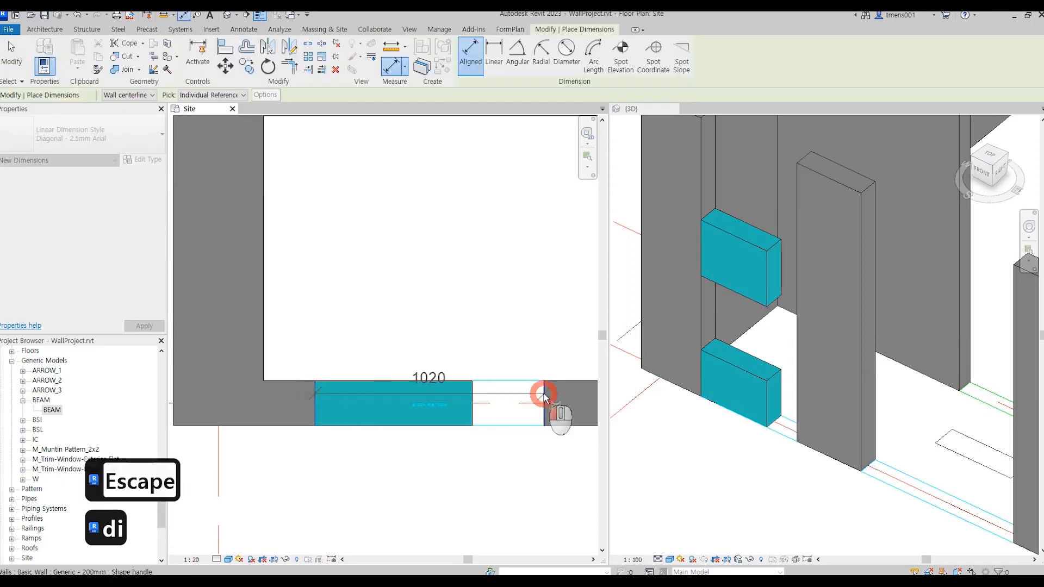
left_click(547, 334)
- Dimension the wall thickness at the placed beam, with the dimension just left of the opening
left_click(333, 427)
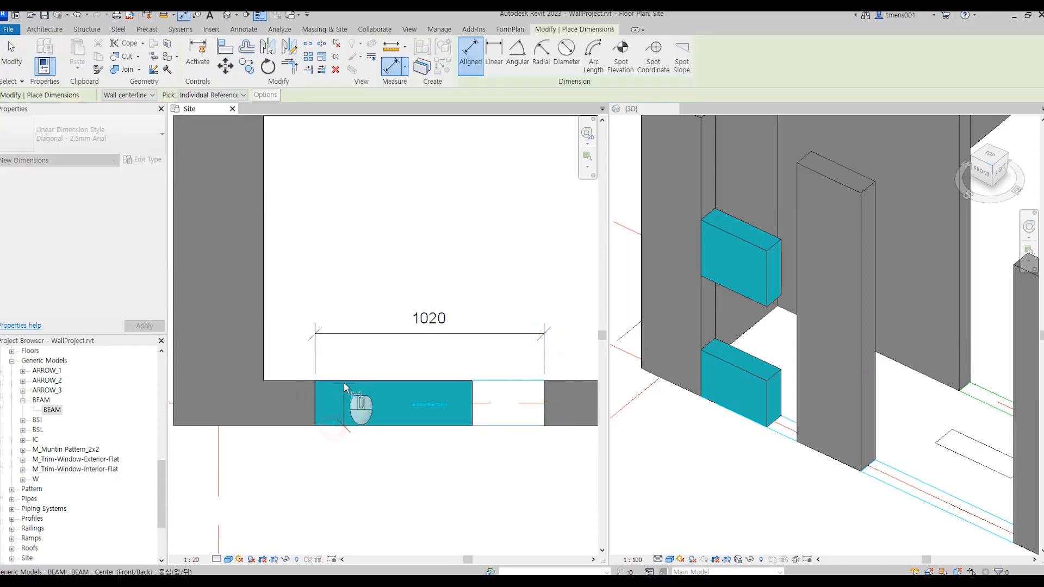
left_click(344, 381)
left_click(276, 402)
key("Escape")
key("Escape")
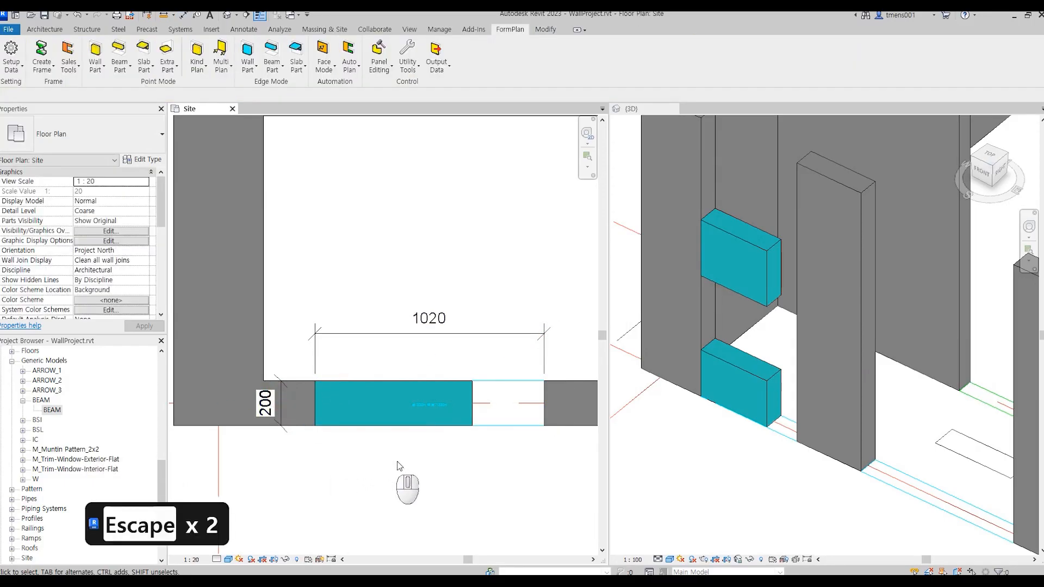
- Open the placed beam's type properties and set L1 to 1020
left_click(471, 419)
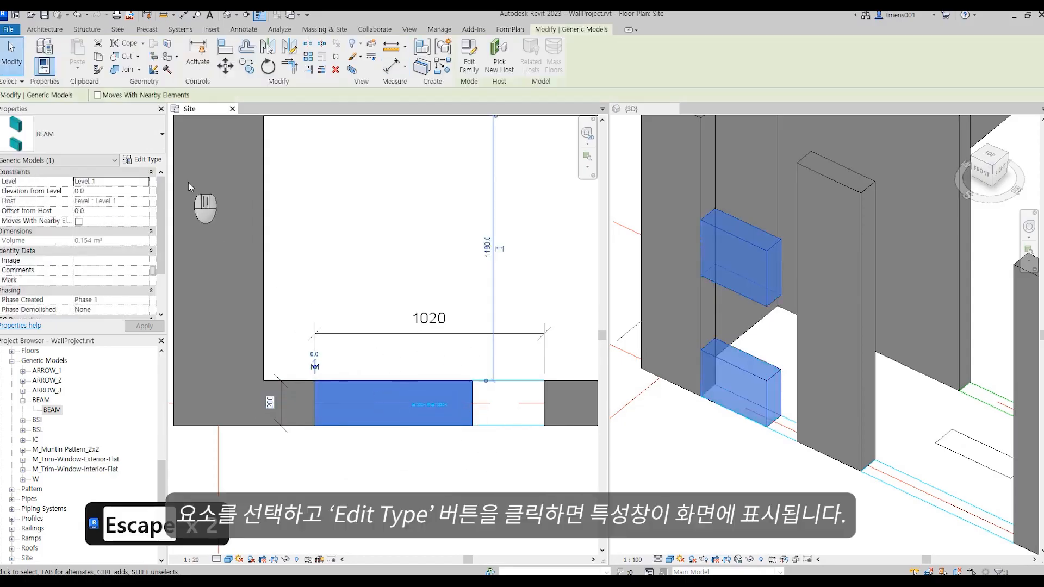
left_click(146, 161)
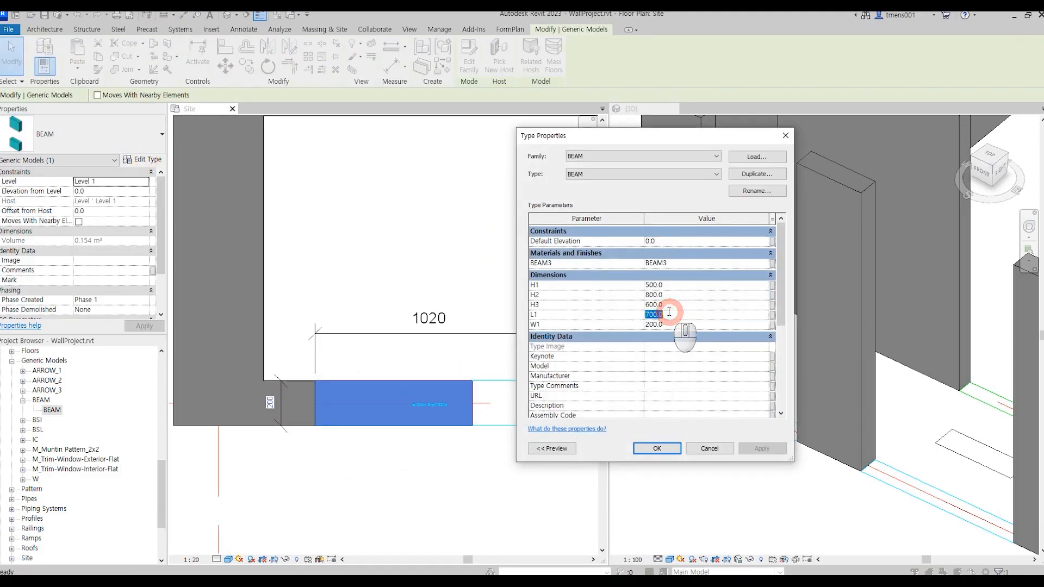
type("102")
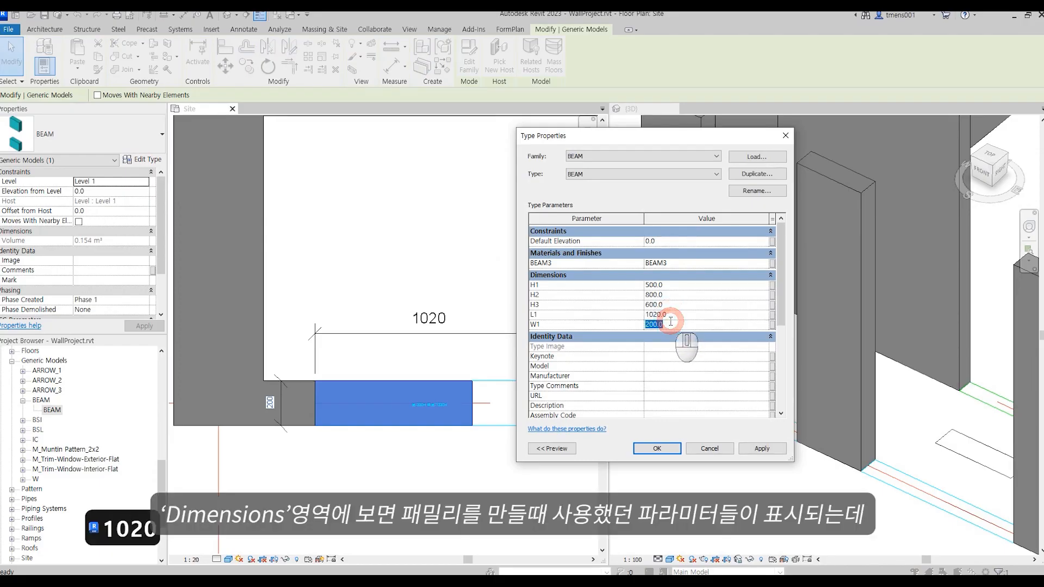
left_click(624, 283)
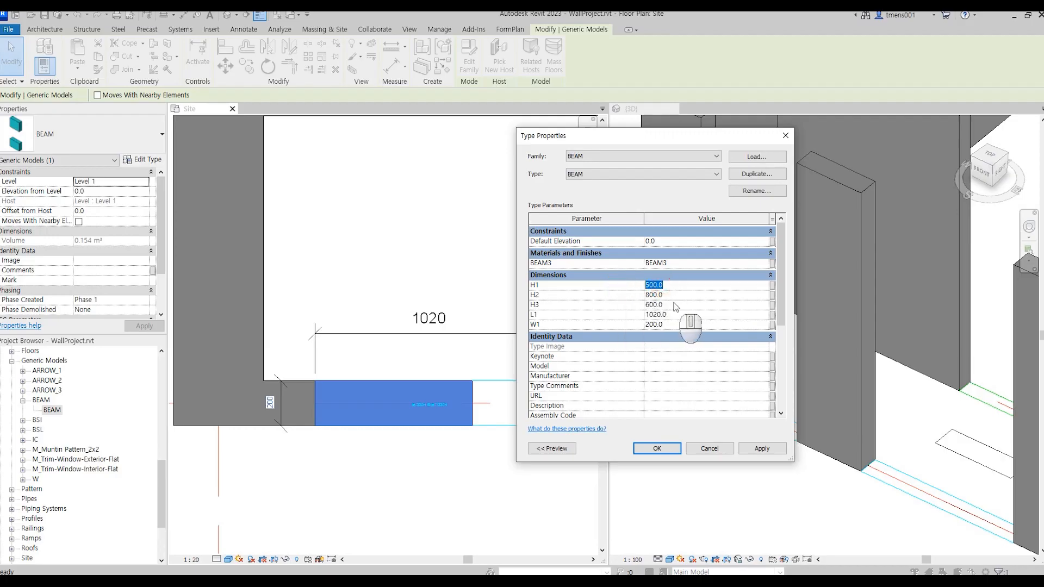
type("33")
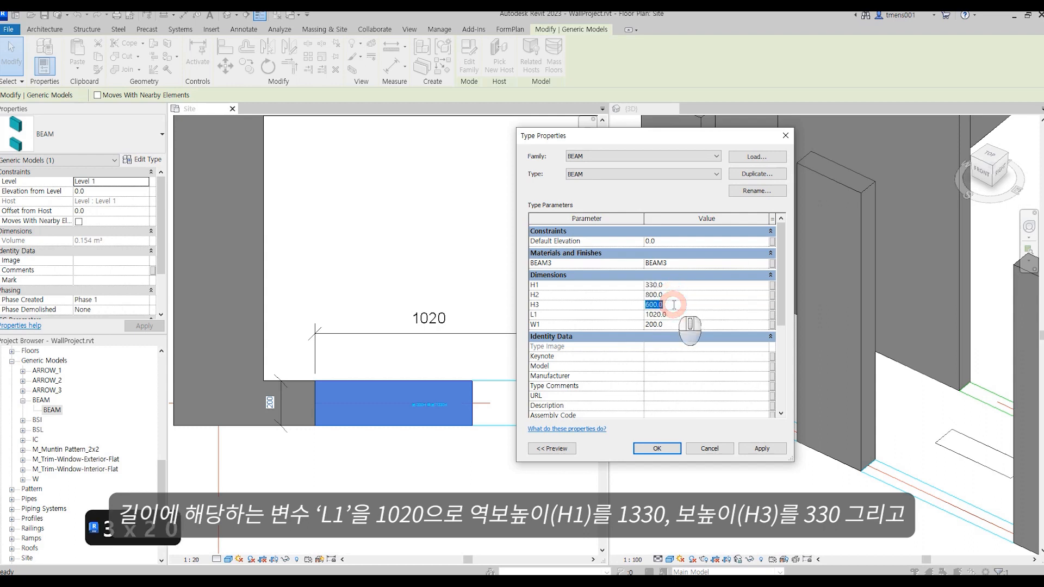
type("133")
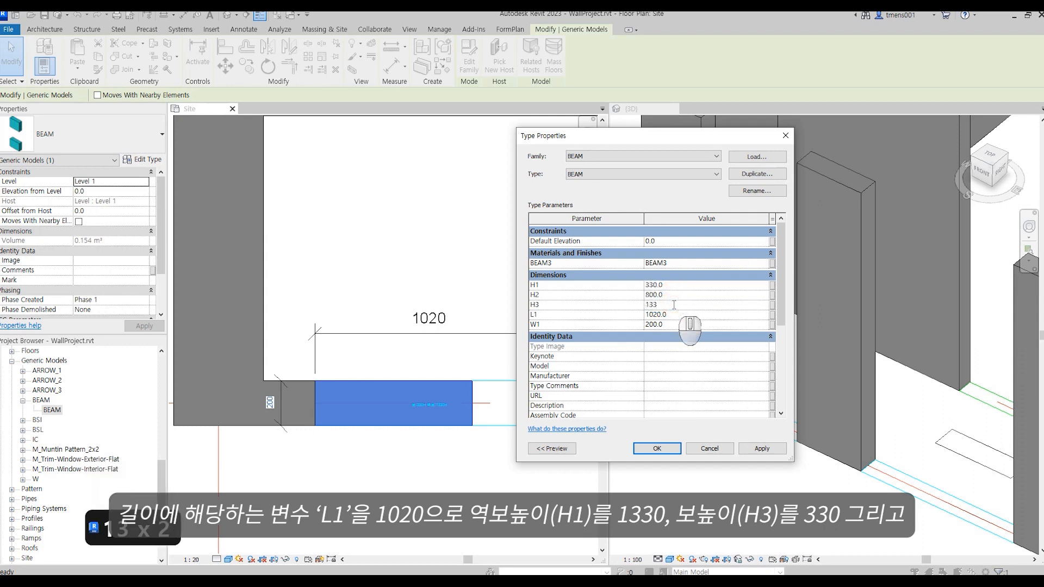
- Set H1 to 1330, H3 to 330 and H2 to 1340, apply the type changes and check the beam in 3D
type("1330")
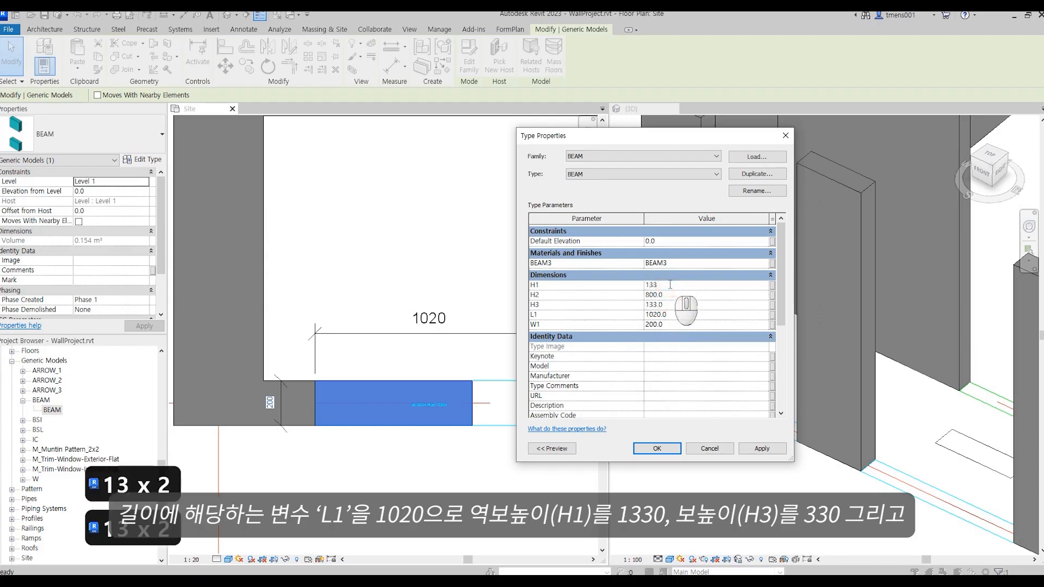
type("330")
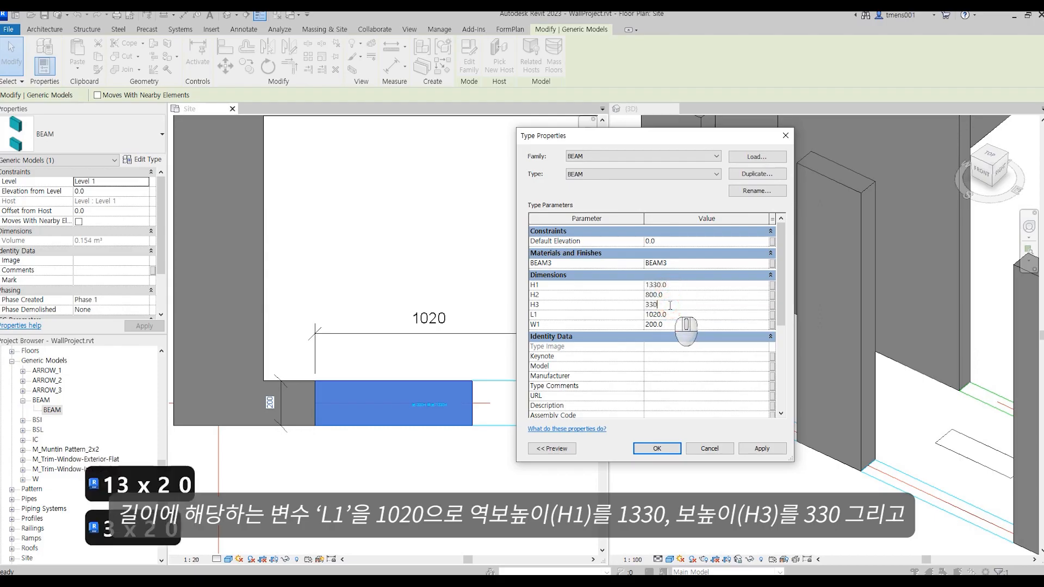
type("1340")
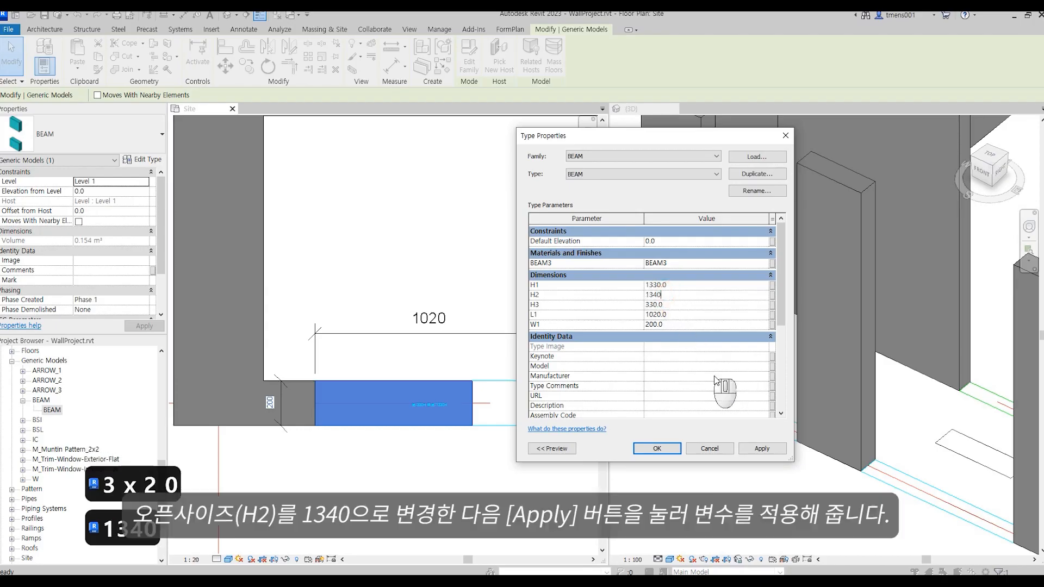
left_click(759, 449)
left_click(673, 449)
left_click(483, 454)
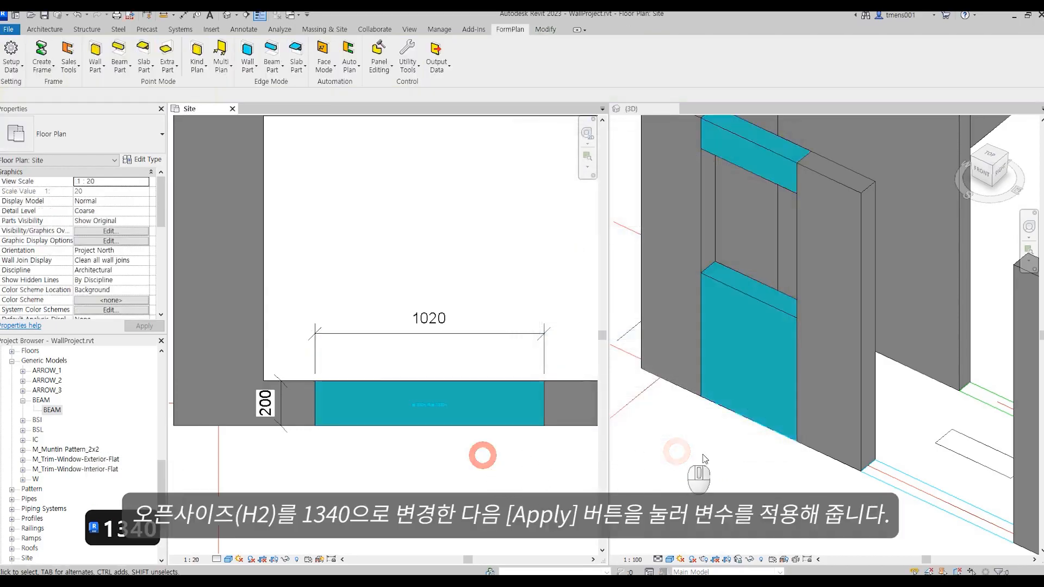
left_click(721, 457)
scroll(723, 474, "down", 1)
left_click(740, 356)
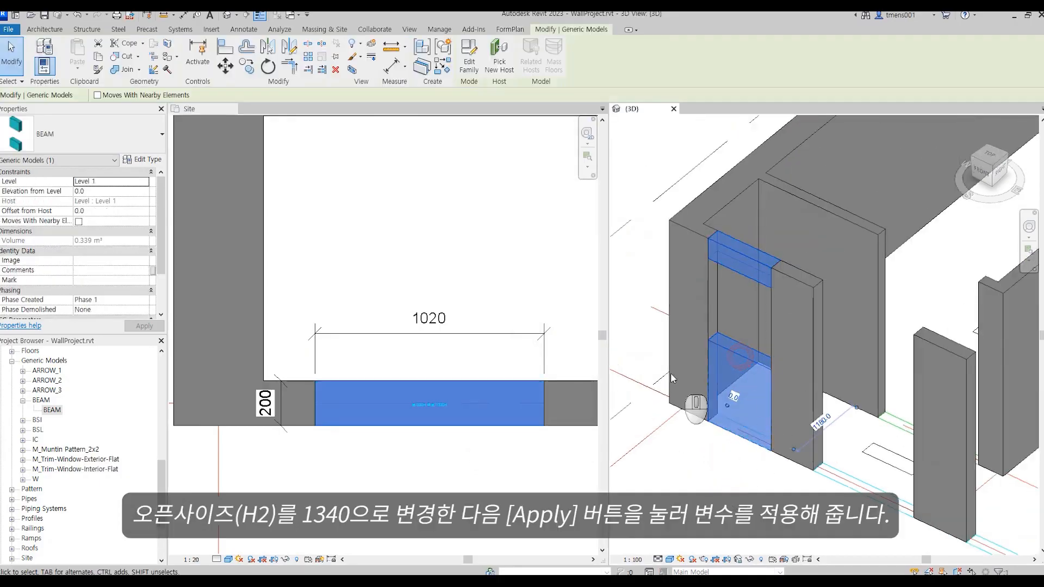
- Copy the beam from the leftmost opening and paste it at the left end of the next opening in the lower exterior wall
left_click(463, 454)
left_click(451, 476)
scroll(387, 458, "down", 2)
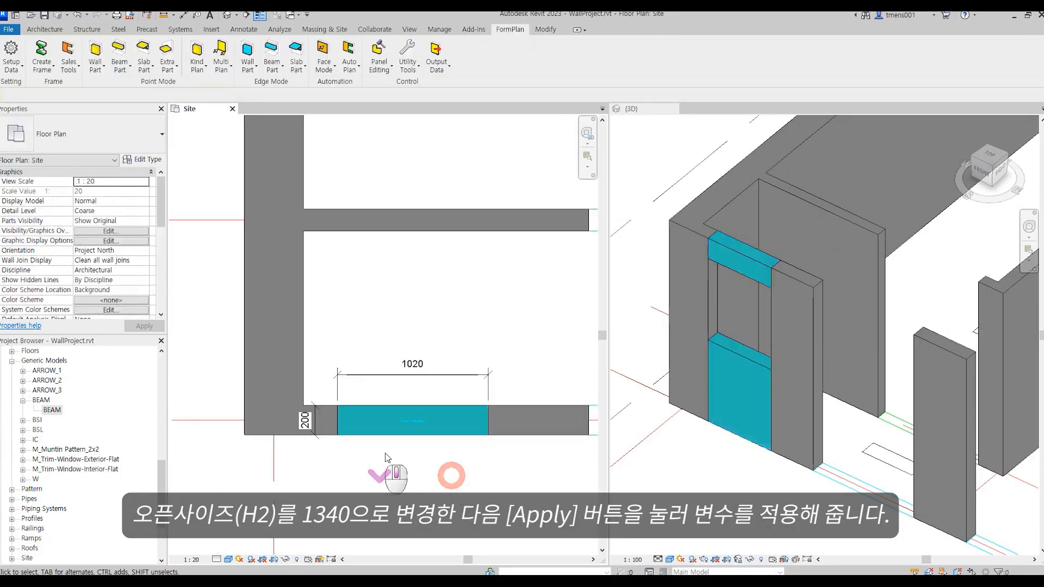
middle_click_drag(387, 457, 286, 445)
left_click(464, 432)
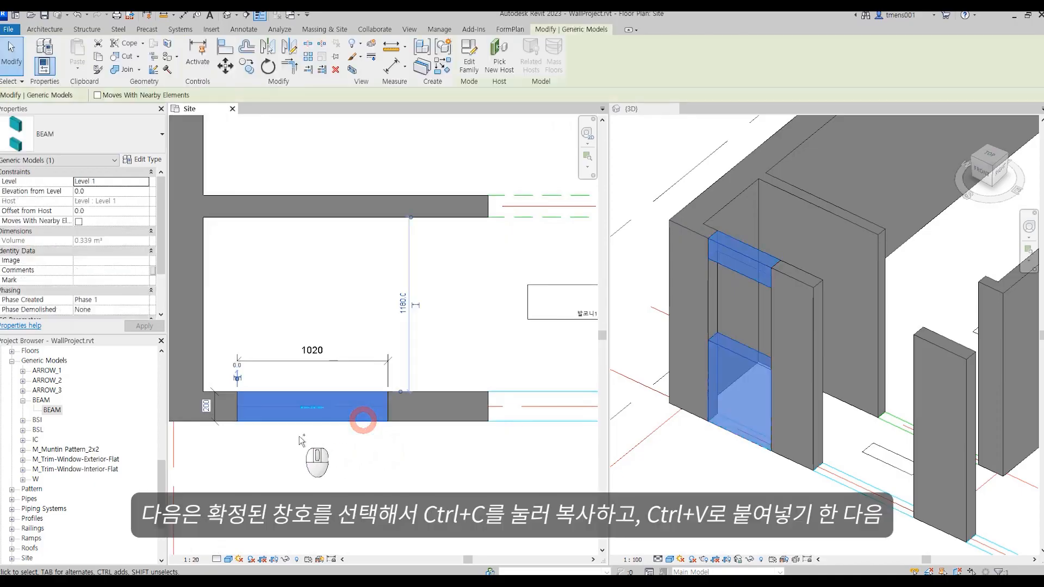
key("ctrl+c")
key("ctrl+v")
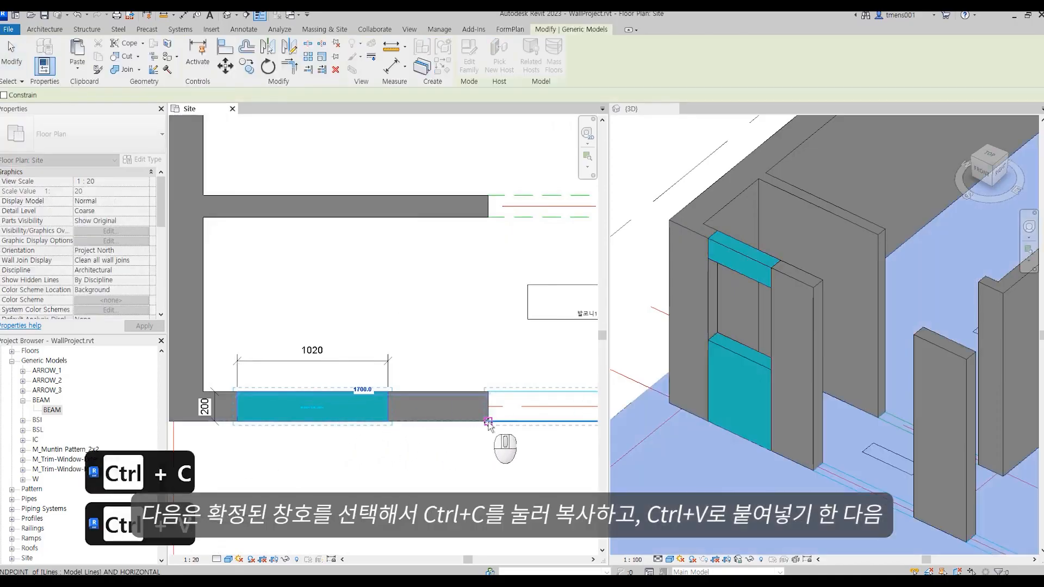
left_click(488, 422)
key("Escape")
- Dimension the second opening's width above the wall and read the beam size note inside the opening
middle_click_drag(356, 428, 426, 412)
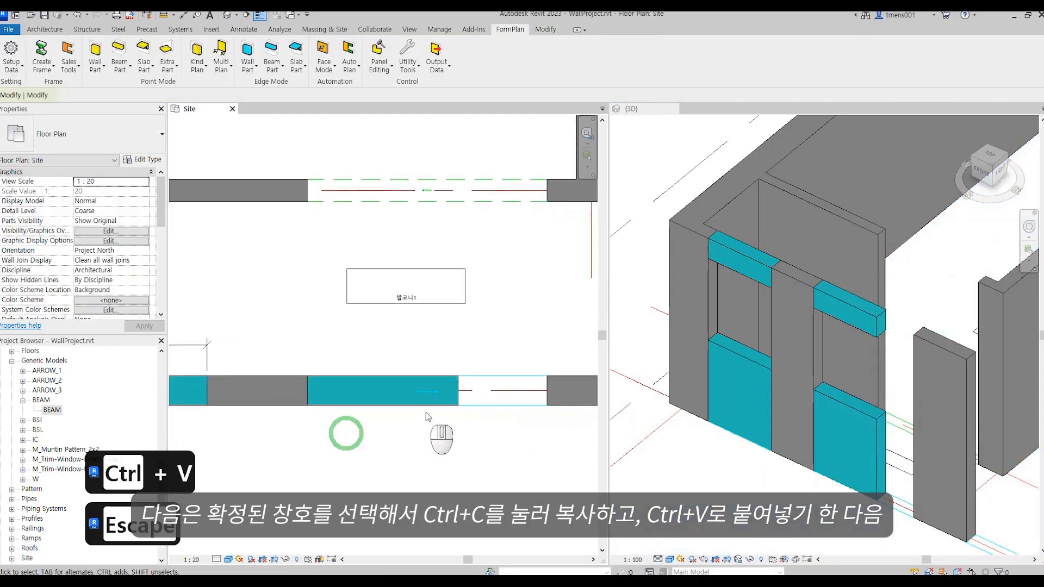
scroll(426, 400, "up", 5)
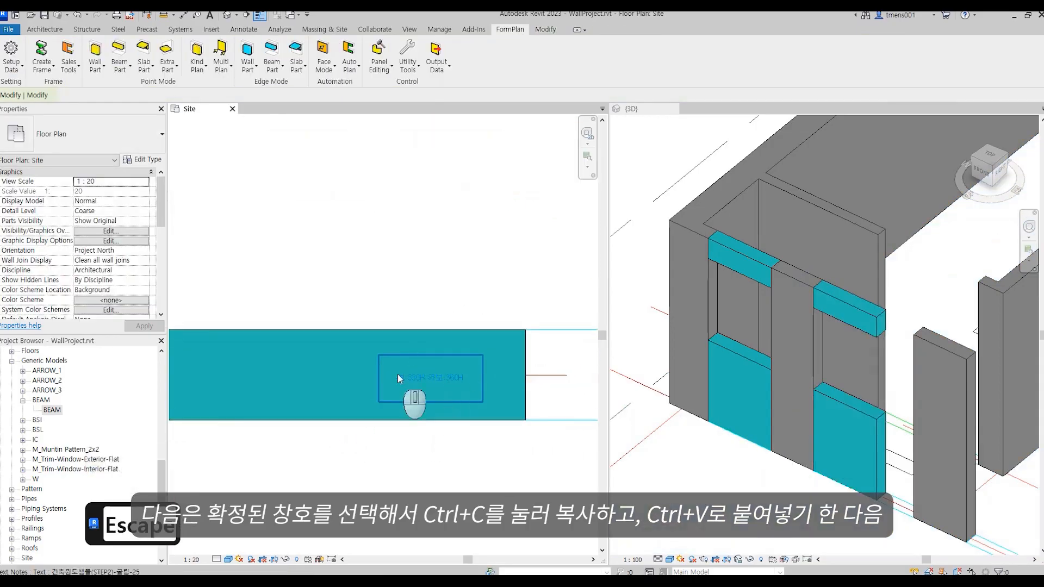
scroll(398, 375, "down", 5)
key("d")
key("i")
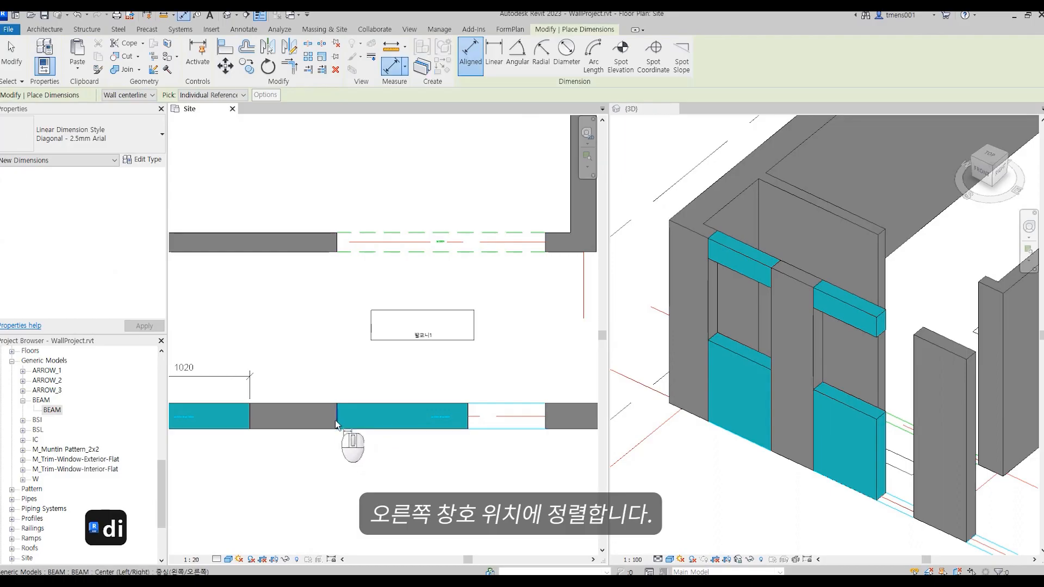
left_click(336, 419)
left_click(542, 415)
left_click(540, 383)
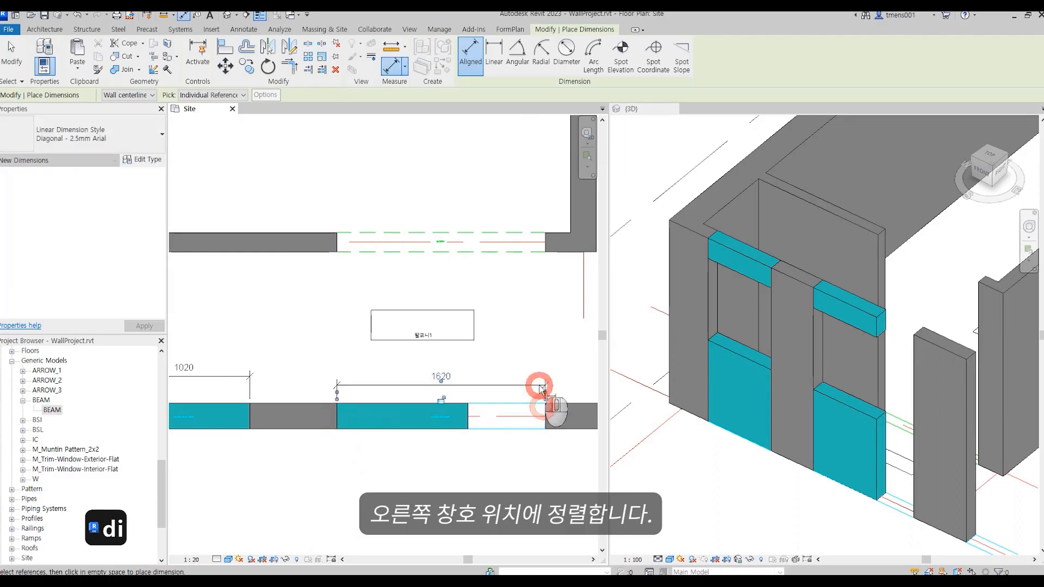
scroll(452, 422, "up", 4)
scroll(442, 423, "up", 3)
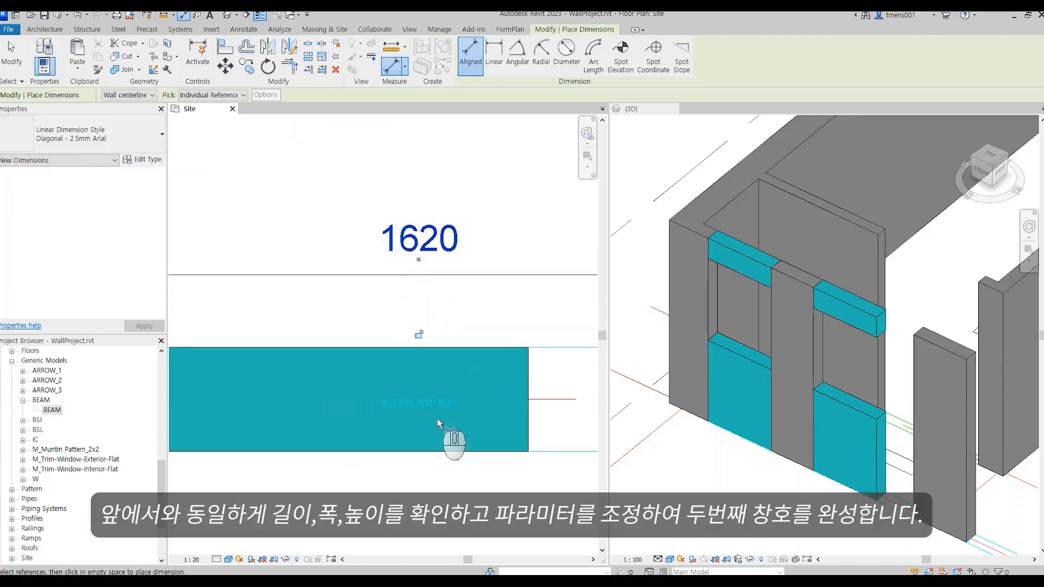
left_click(670, 488)
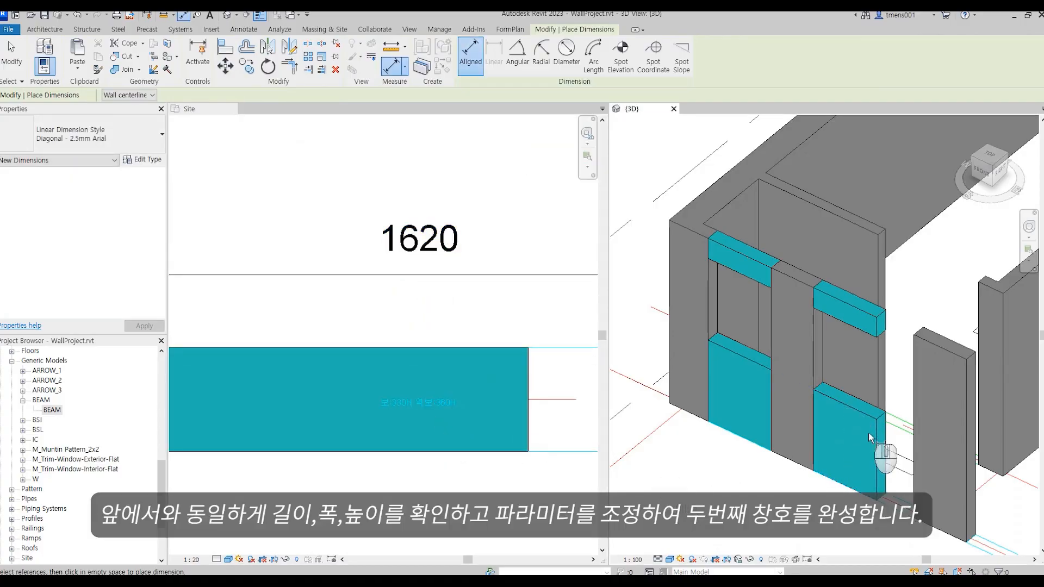
key("Escape")
key("Escape")
key("Escape")
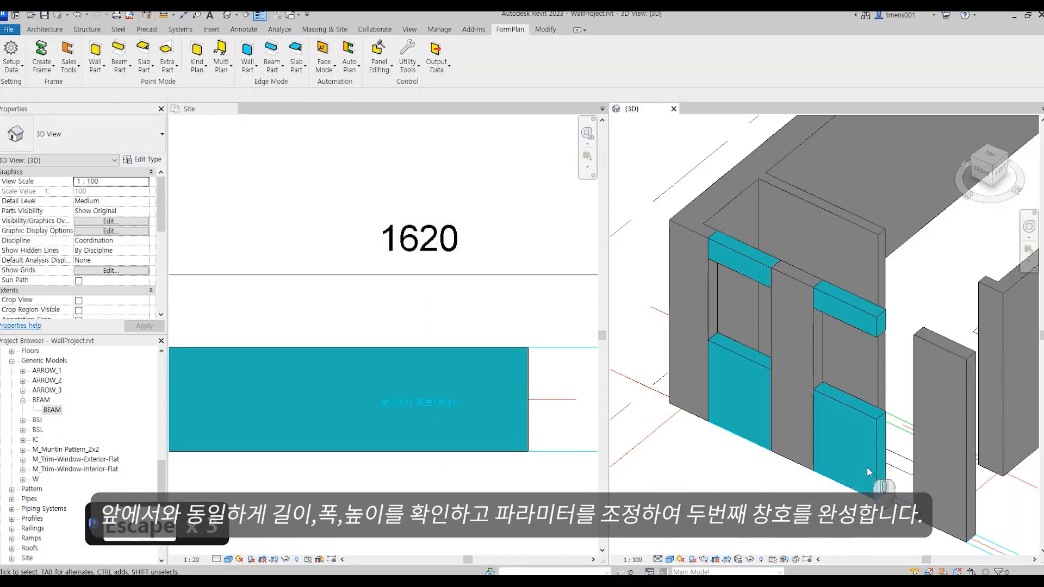
- Open the copied beam's type properties and set L1 to 1620
left_click(869, 471)
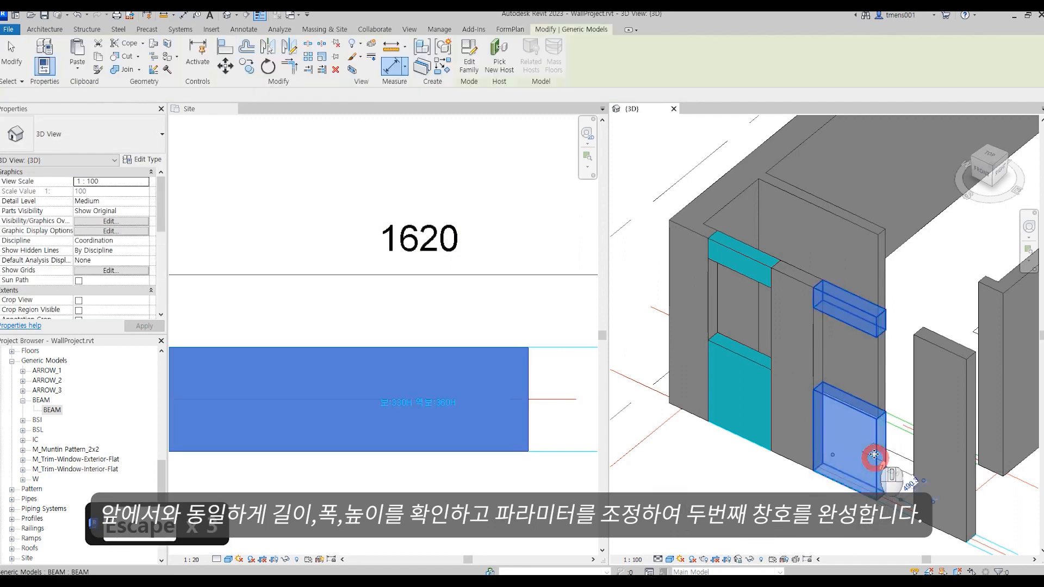
left_click(146, 159)
left_click(679, 311)
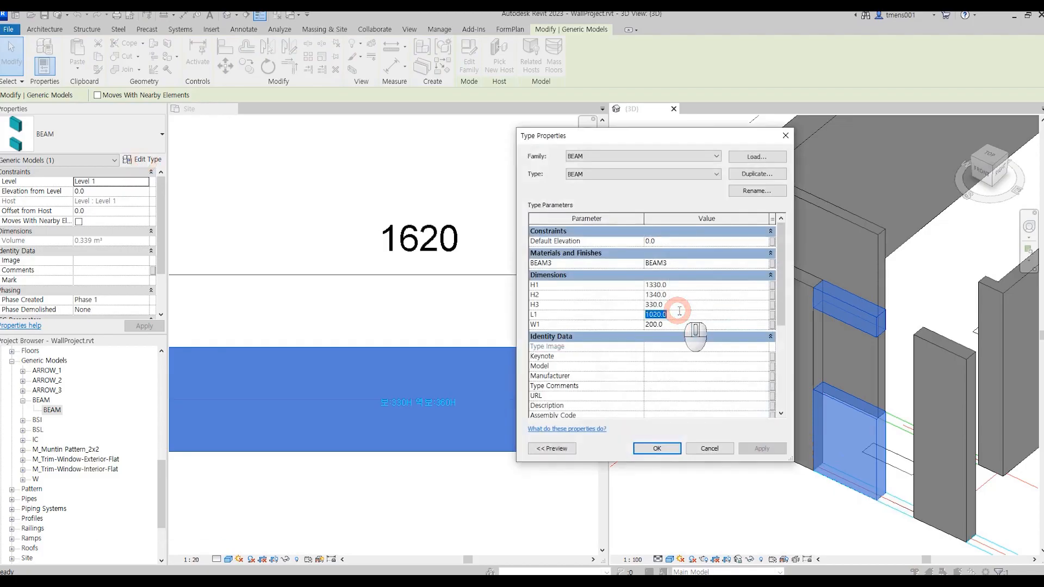
type("1620")
key("Return")
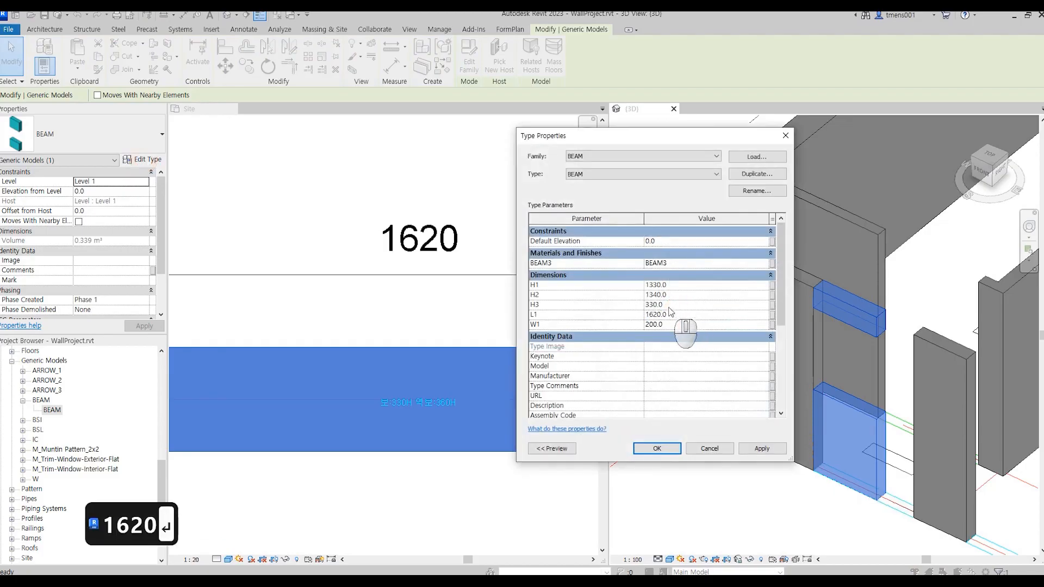
- Set H1 to 360 and H2 to 2310 in the BEAM type properties and apply the changes
left_click(673, 284)
type("3")
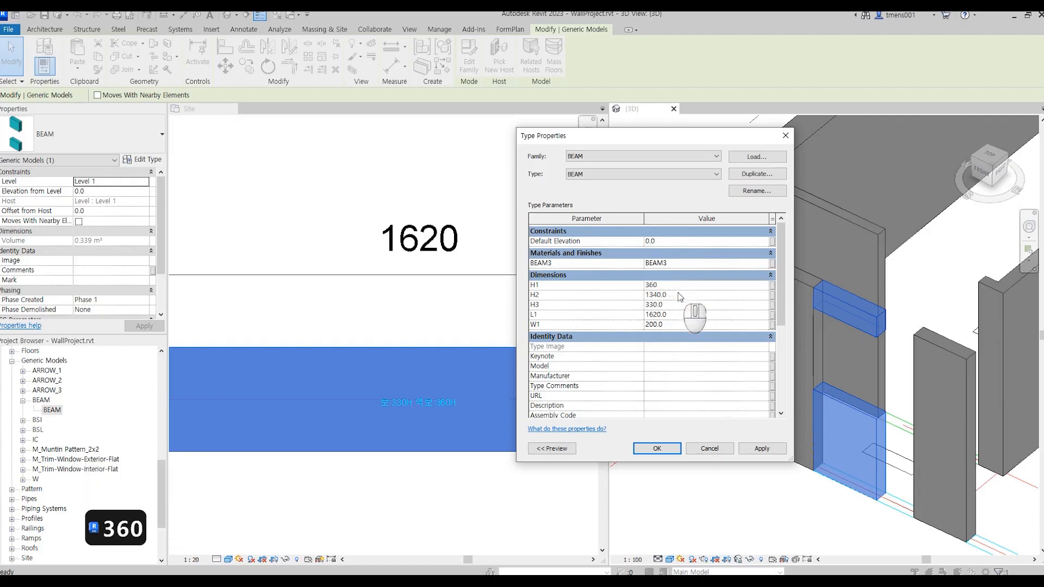
type("60")
key("Return")
left_click(680, 295)
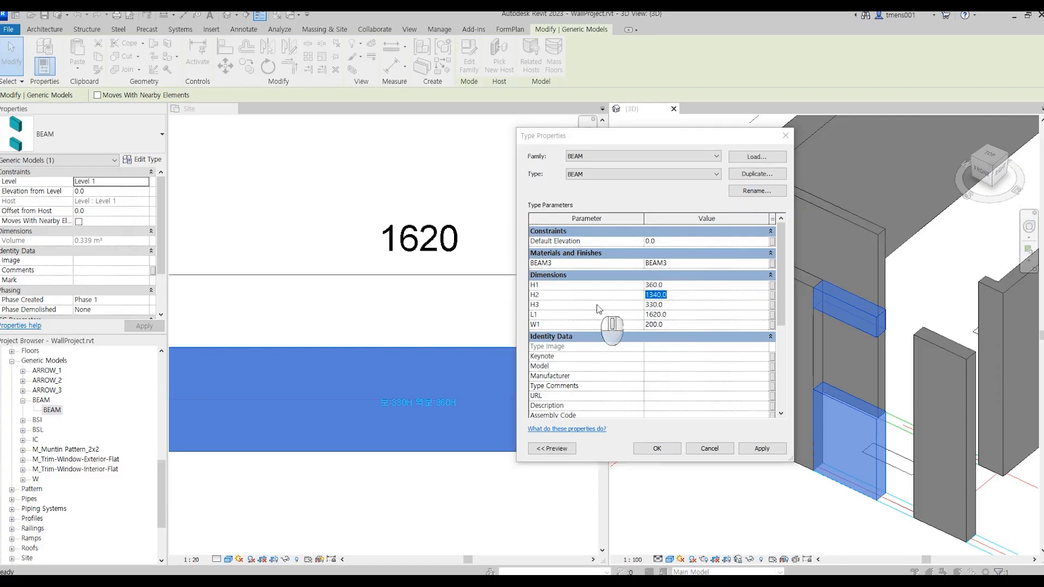
type("231")
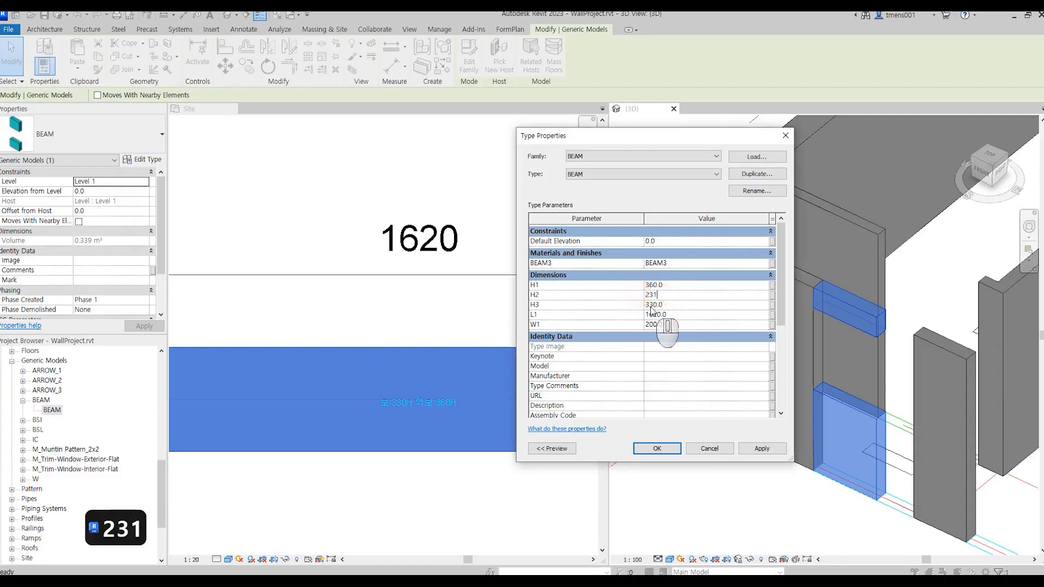
type("0")
key("Return")
left_click(761, 448)
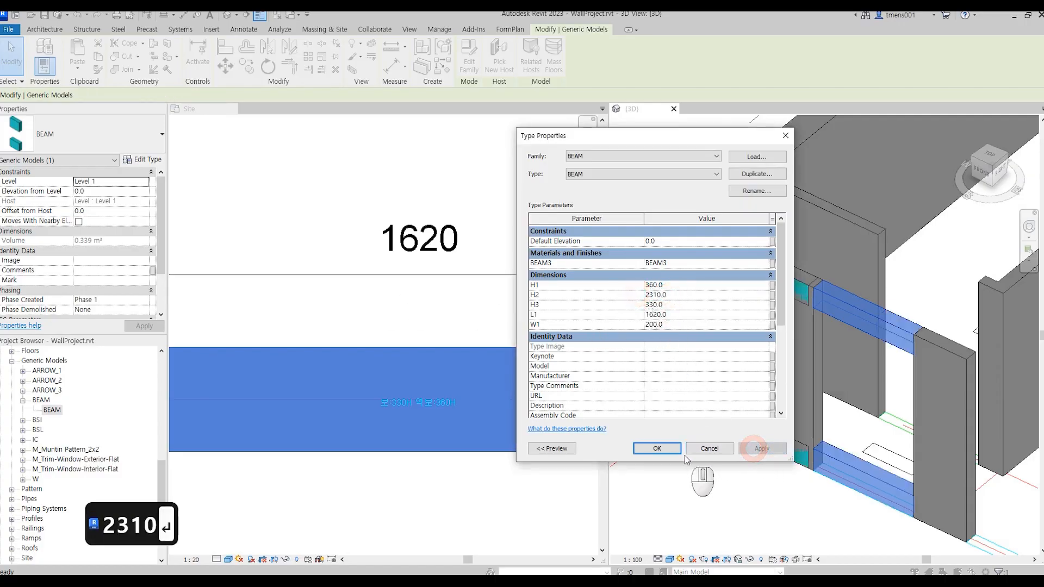
left_click(656, 449)
- Compare the beams at both openings in plan and 3D, and undo the BEAM type's dimension changes
left_click(472, 480)
scroll(447, 467, "down", 8)
left_click(436, 487)
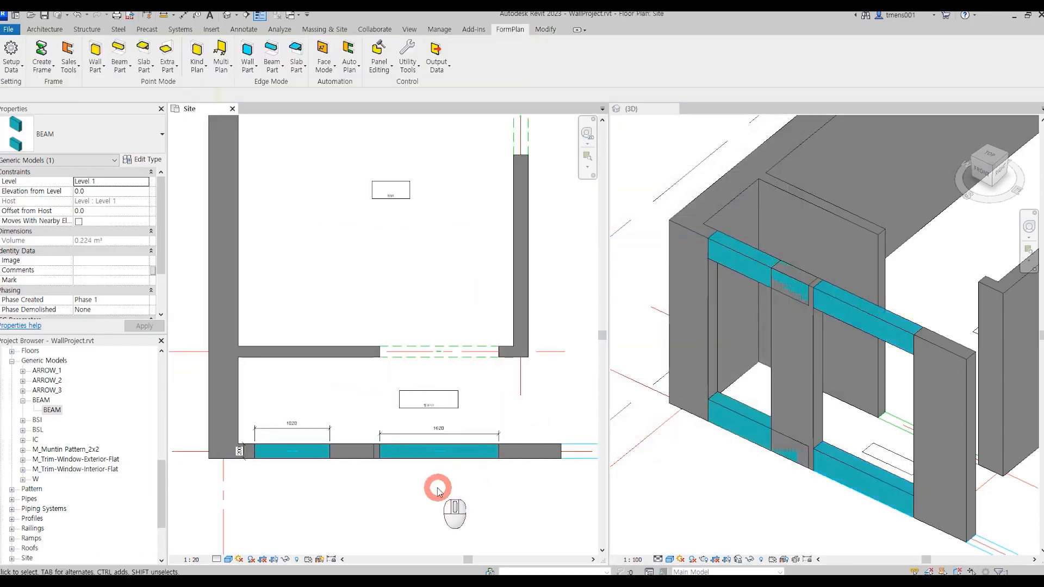
scroll(398, 477, "up", 2)
left_click(831, 527)
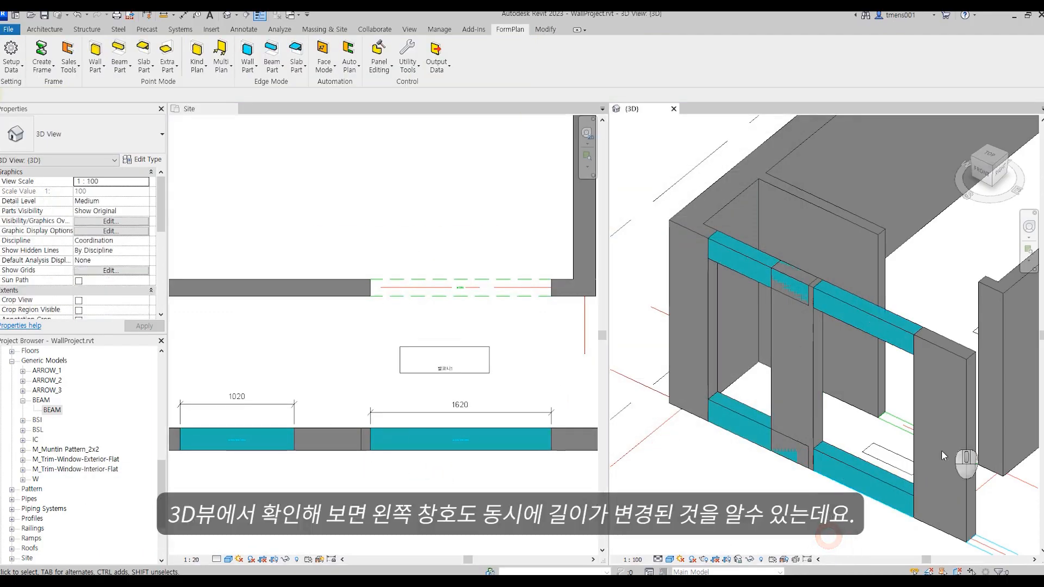
left_click(365, 478)
left_click(272, 450)
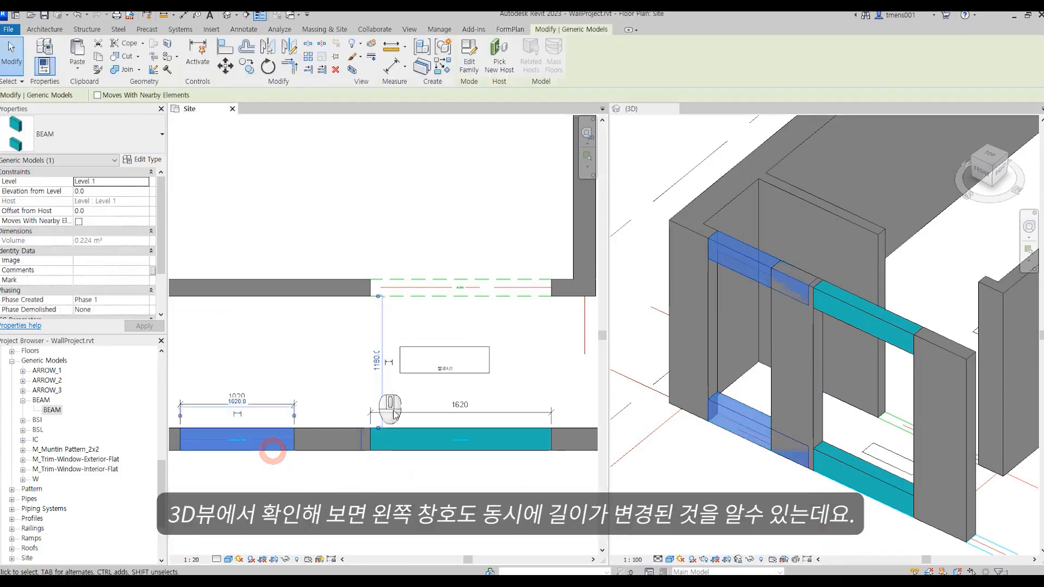
key("ctrl+z")
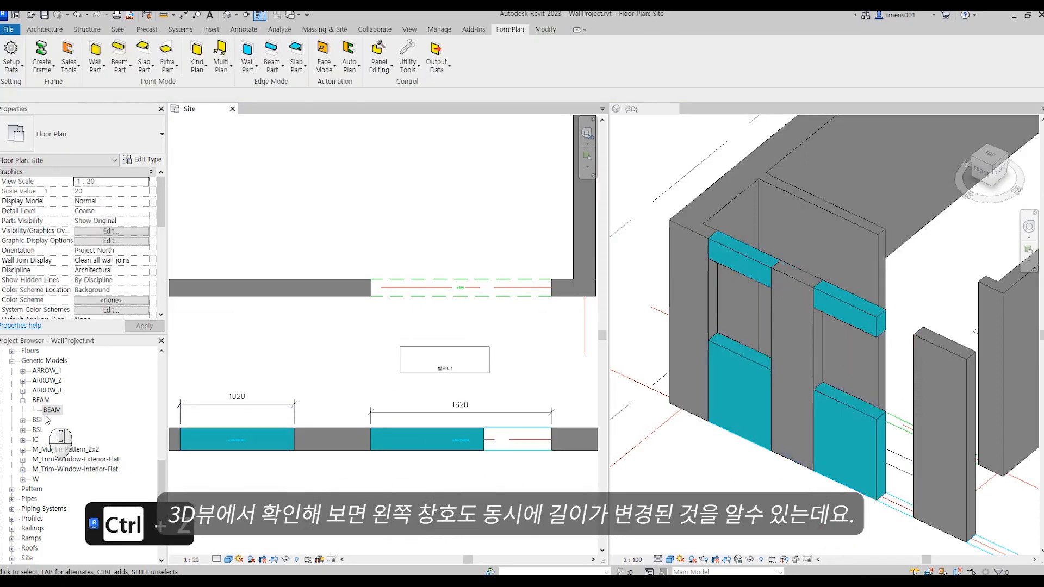
- Delete the copied beam from the second opening in the lower exterior wall
left_click(48, 411)
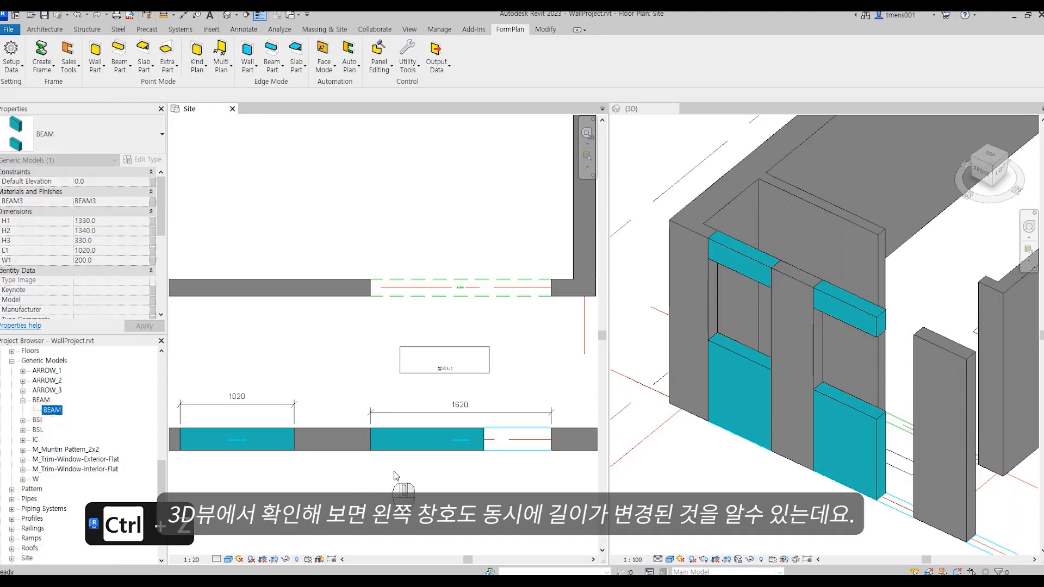
left_click(398, 449)
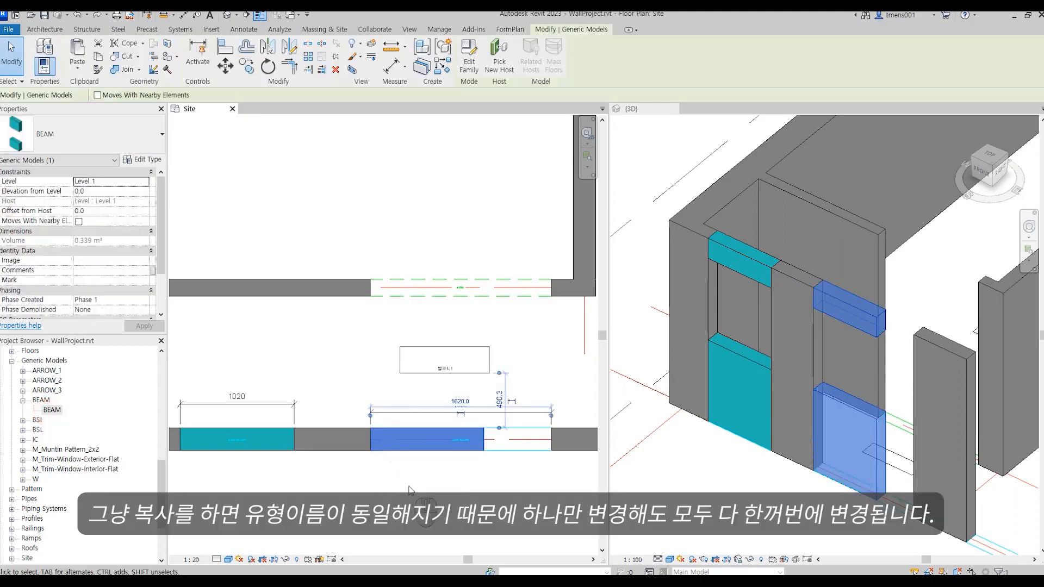
key("Delete")
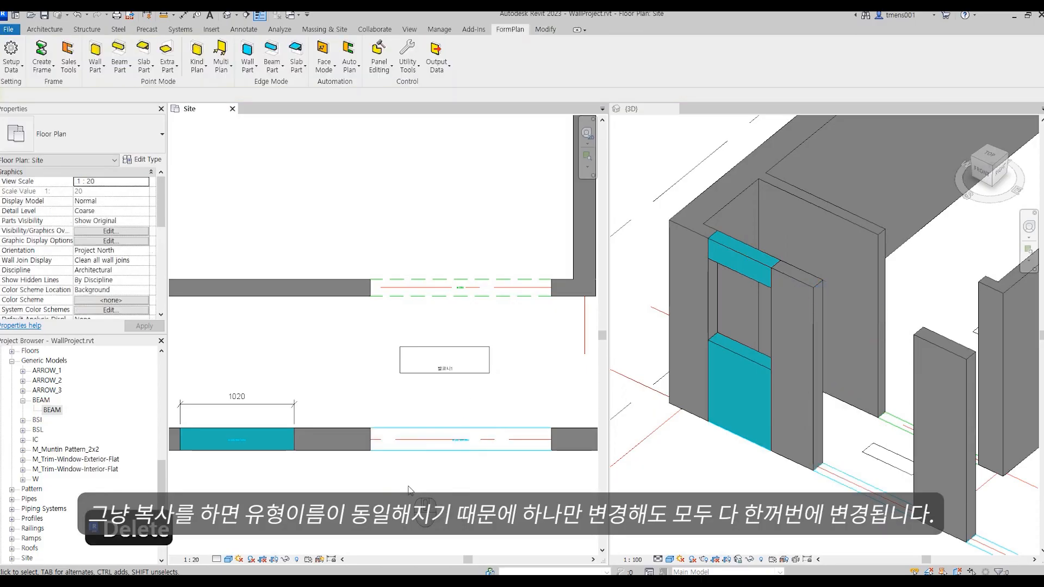
- Duplicate the BEAM type within the BEAM family, keeping the suggested name
scroll(373, 454, "up", 3)
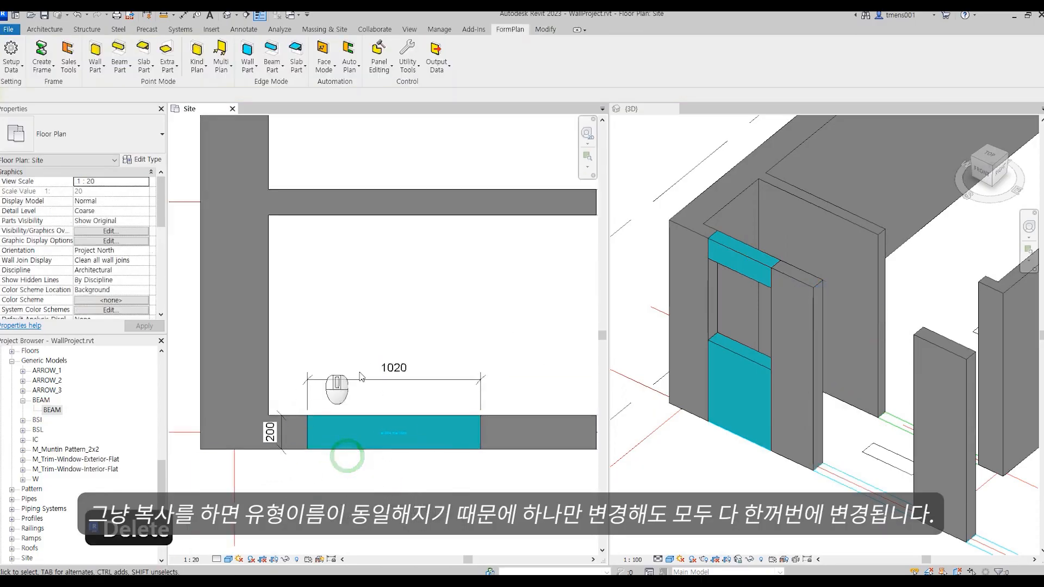
left_click(54, 411)
right_click(60, 416)
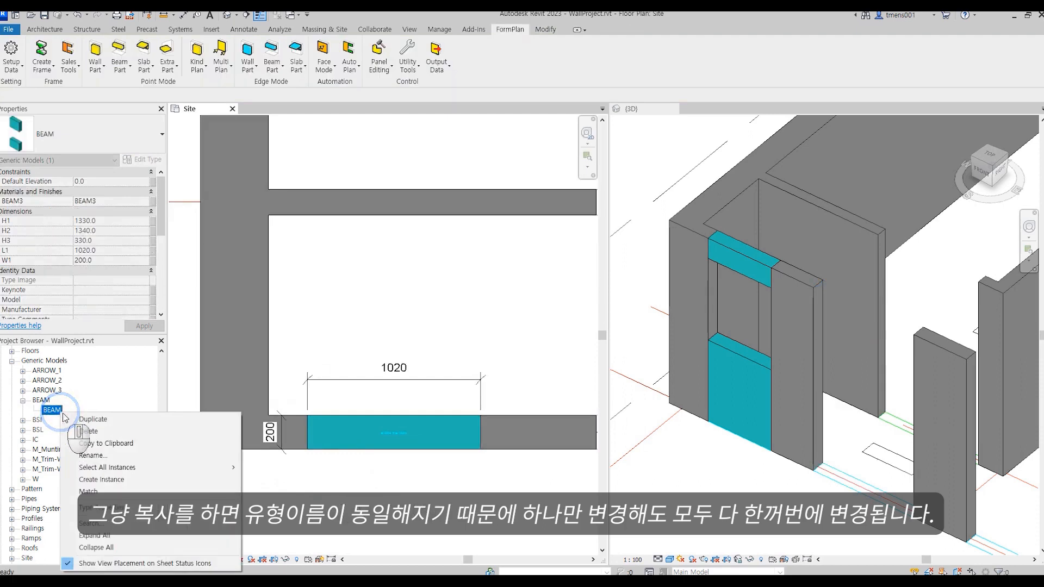
left_click(92, 420)
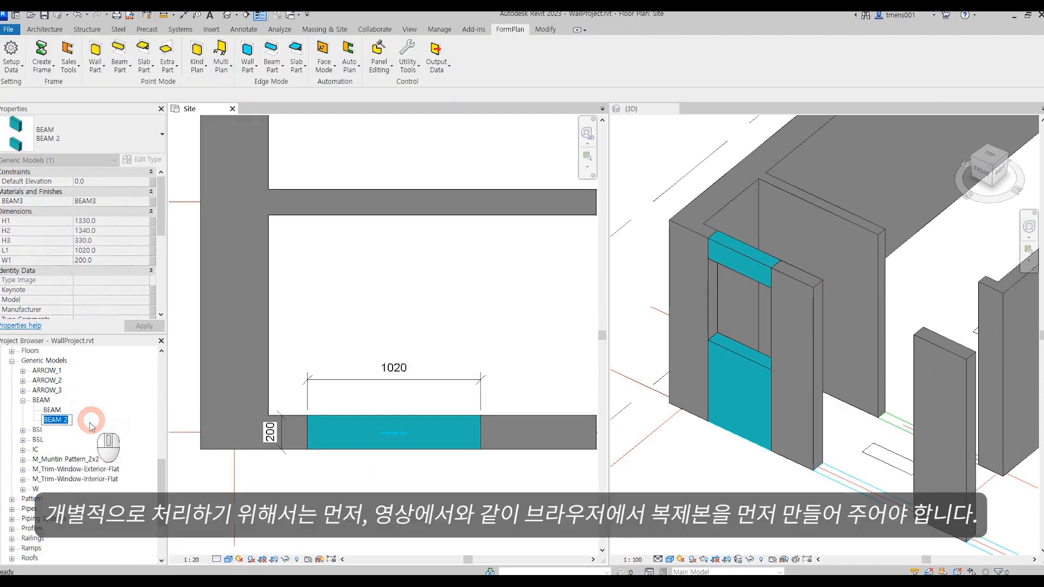
left_click(57, 420)
- Place an instance of the BEAM 2 type at the left end of the second opening in the lower exterior wall
scroll(220, 445, "down", 2)
middle_click_drag(220, 444, 281, 460)
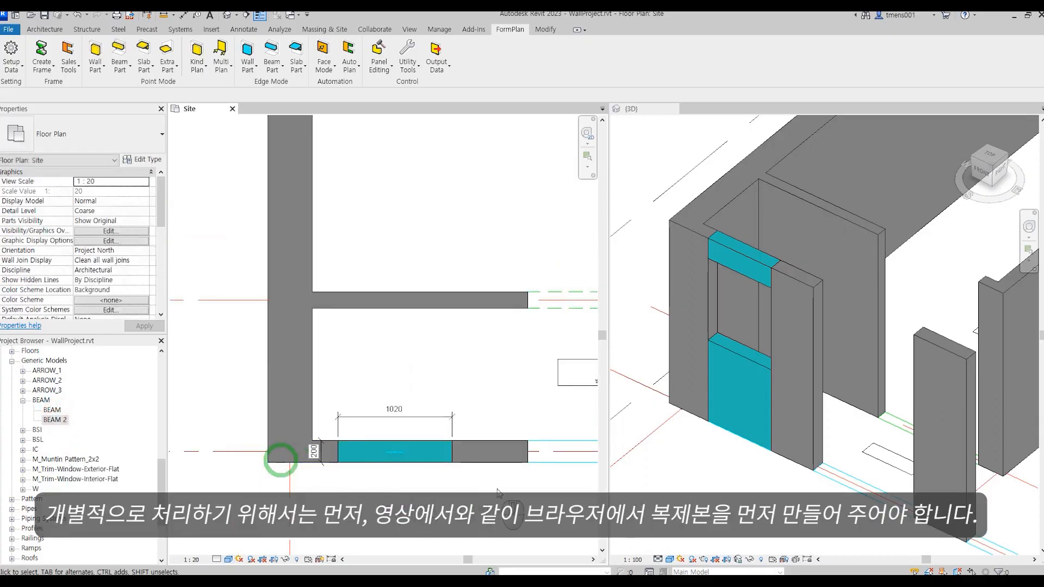
middle_click_drag(494, 489, 318, 453)
scroll(418, 434, "up", 2)
left_click_drag(55, 420, 342, 414)
left_click(333, 396)
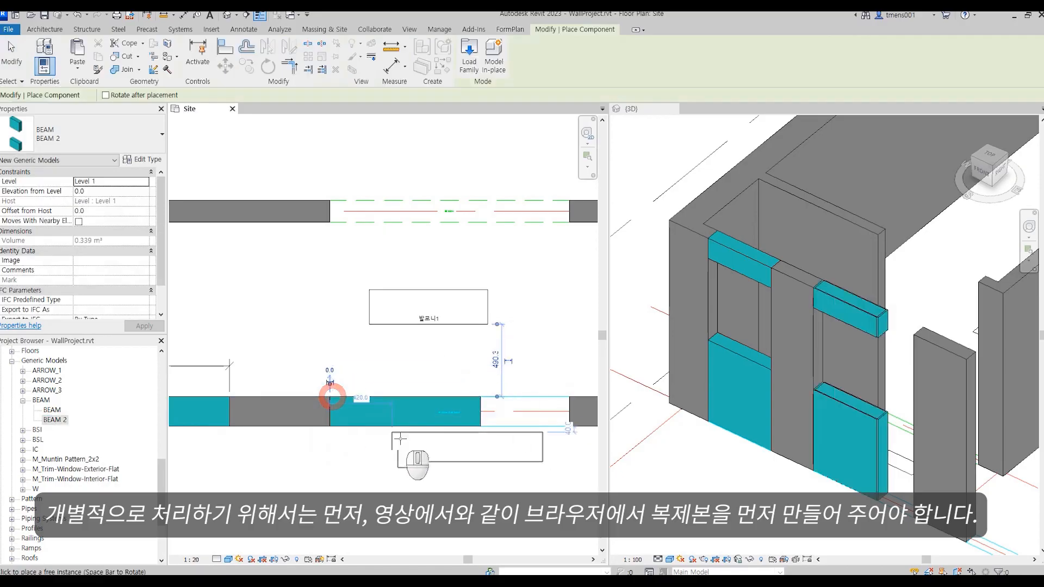
key("Escape")
key("Escape")
left_click(744, 522)
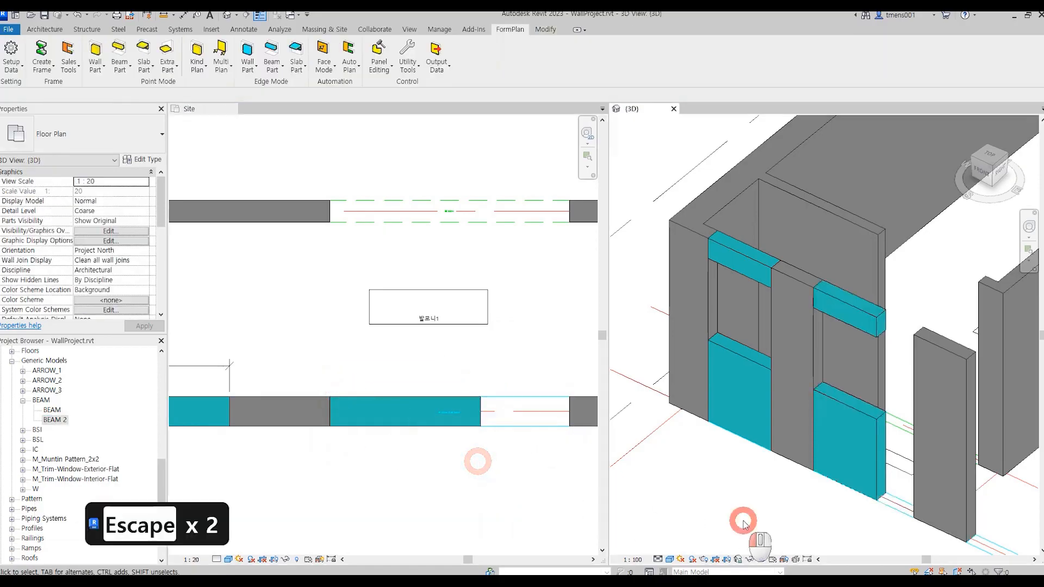
left_click(875, 423)
left_click(148, 160)
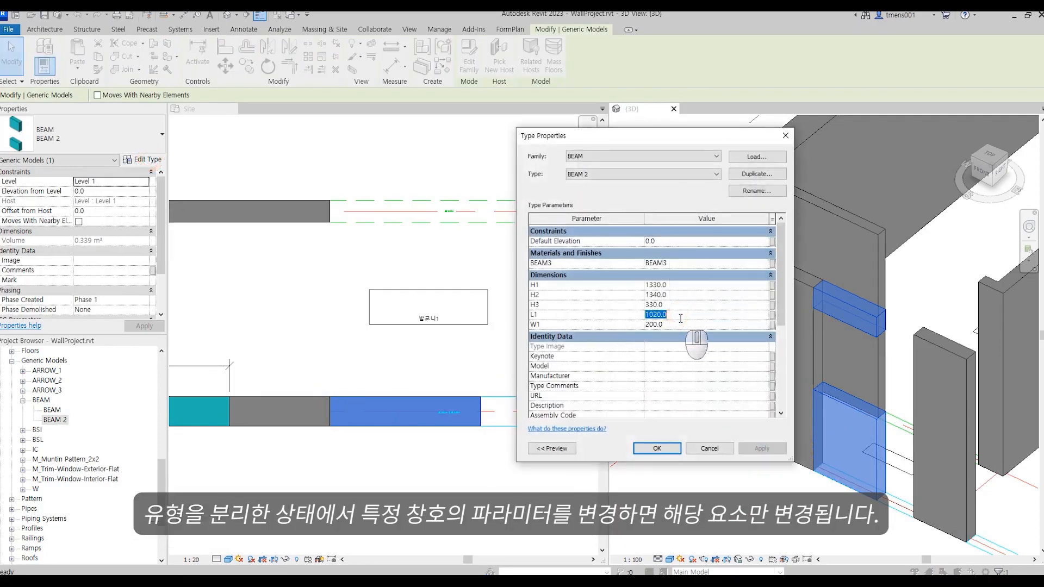
key("Escape")
left_click(708, 448)
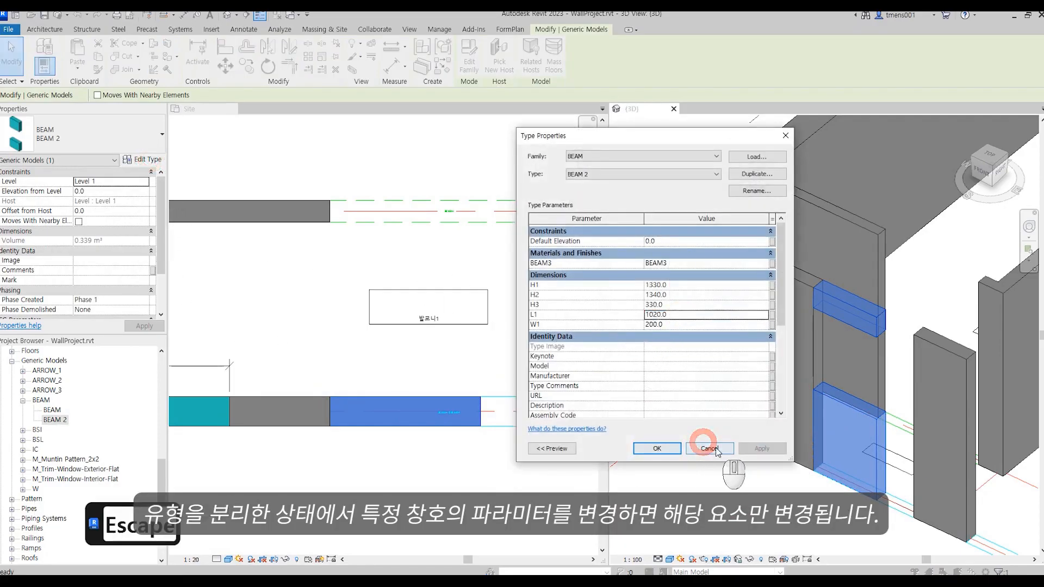
- Add an aligned dimension for the second opening's full width, placed just above the lower exterior wall
left_click(474, 454)
scroll(409, 457, "up", 2)
key("d")
key("i")
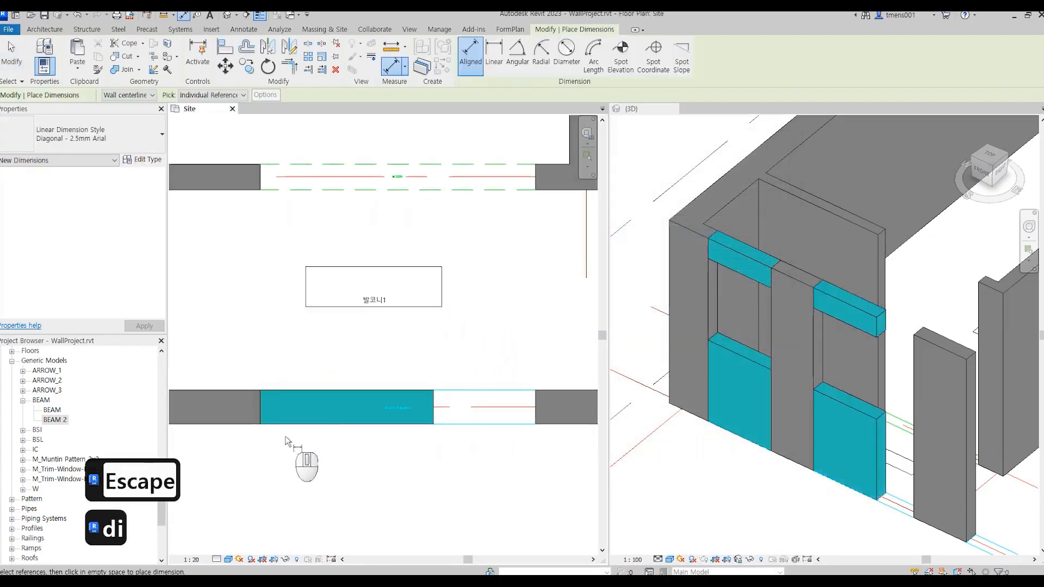
left_click(259, 413)
left_click(535, 394)
left_click(531, 361)
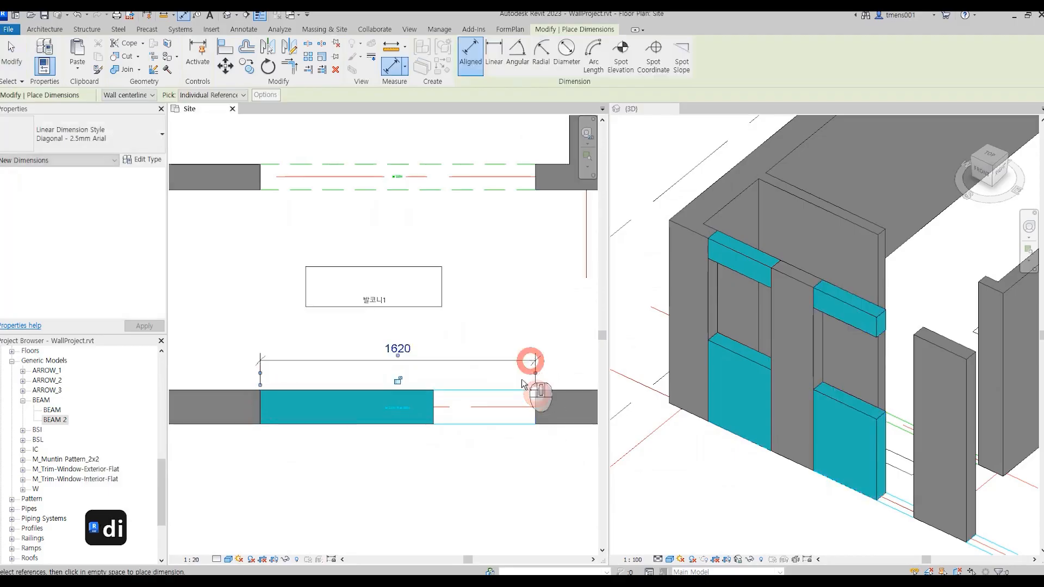
key("Escape")
key("Escape")
- Set L1 to 1620, H1 to 360 and H2 to 2310 for the BEAM 2 type and apply the changes
left_click(431, 416)
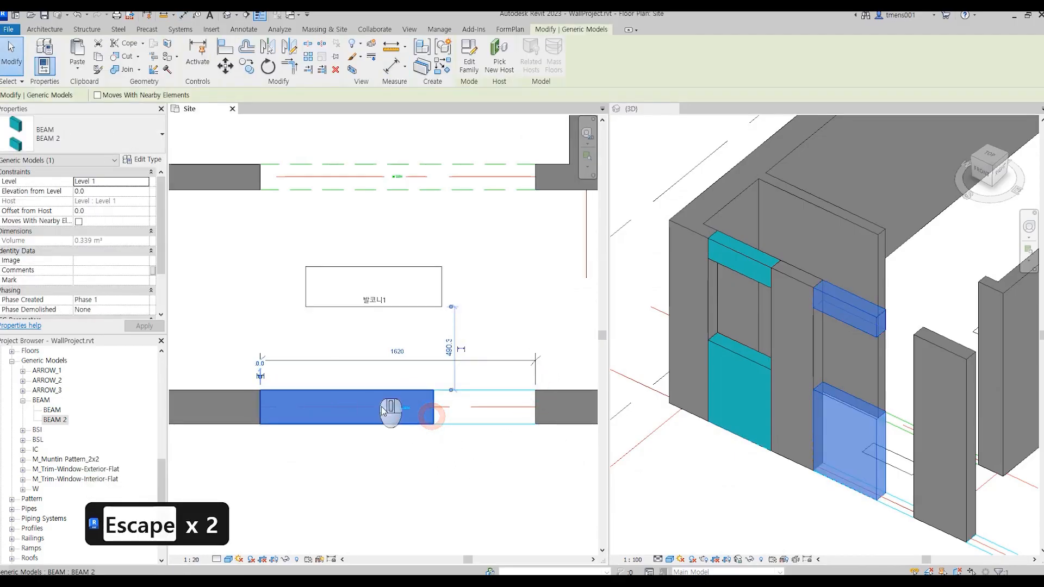
left_click(143, 159)
left_click(679, 317)
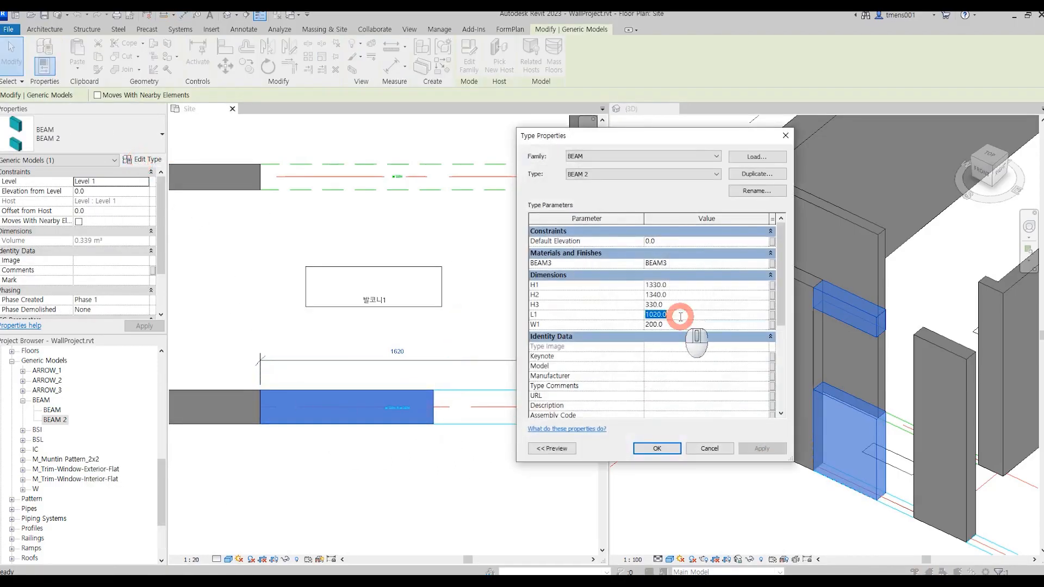
type("1620")
key("Return")
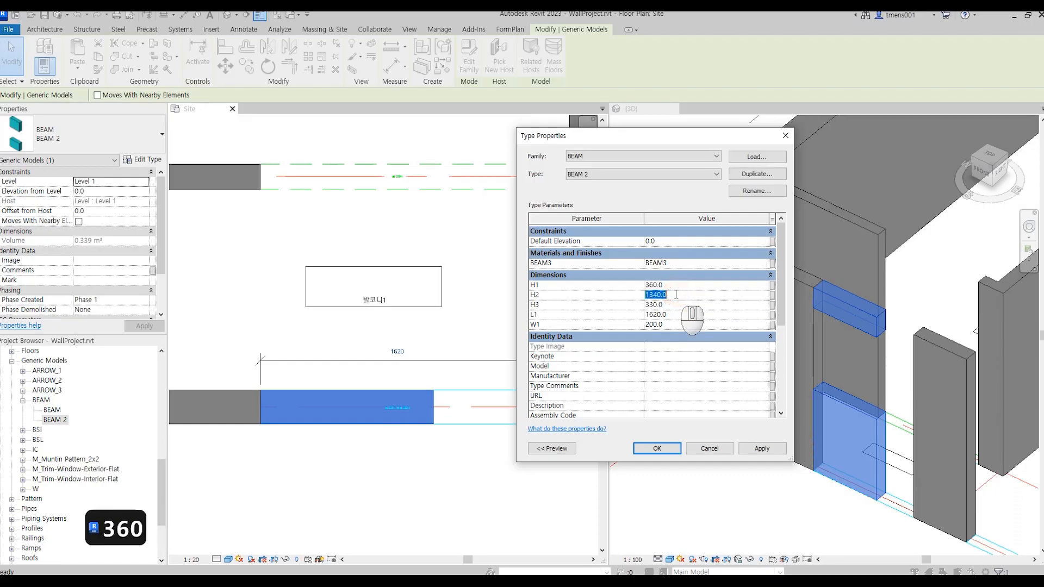
type("2310")
key("Return")
left_click(762, 448)
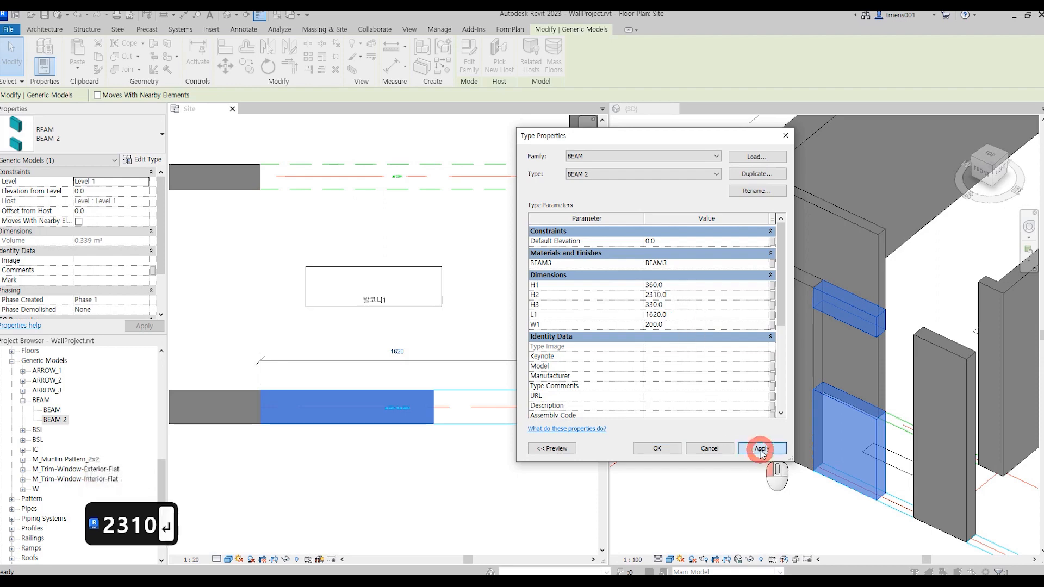
left_click(656, 448)
- Check both window beams in plan and 3D and review the parameters of the original BEAM type
left_click(478, 463)
scroll(479, 457, "down", 5)
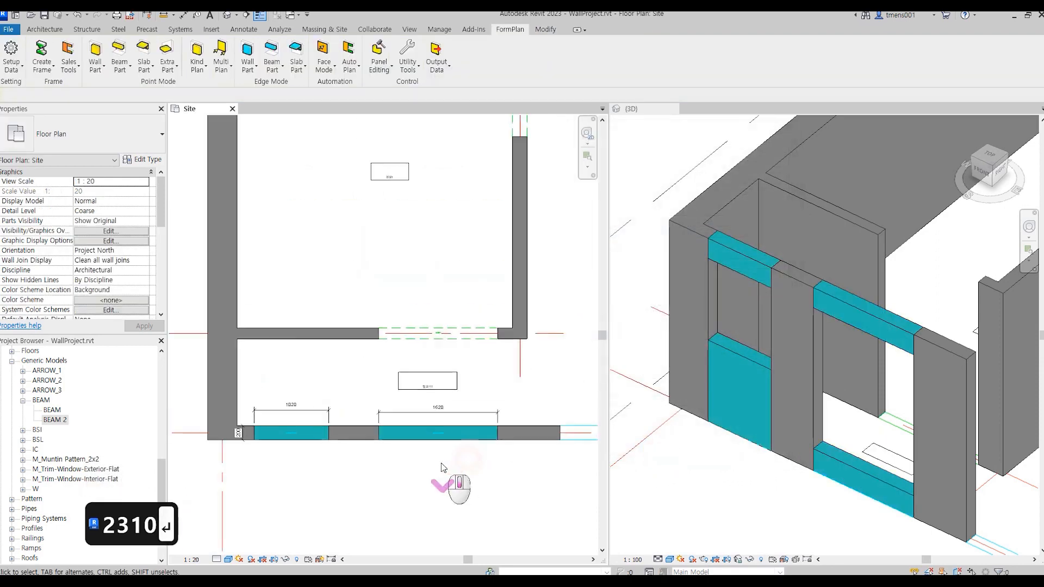
left_click(762, 508)
scroll(821, 494, "up", 3)
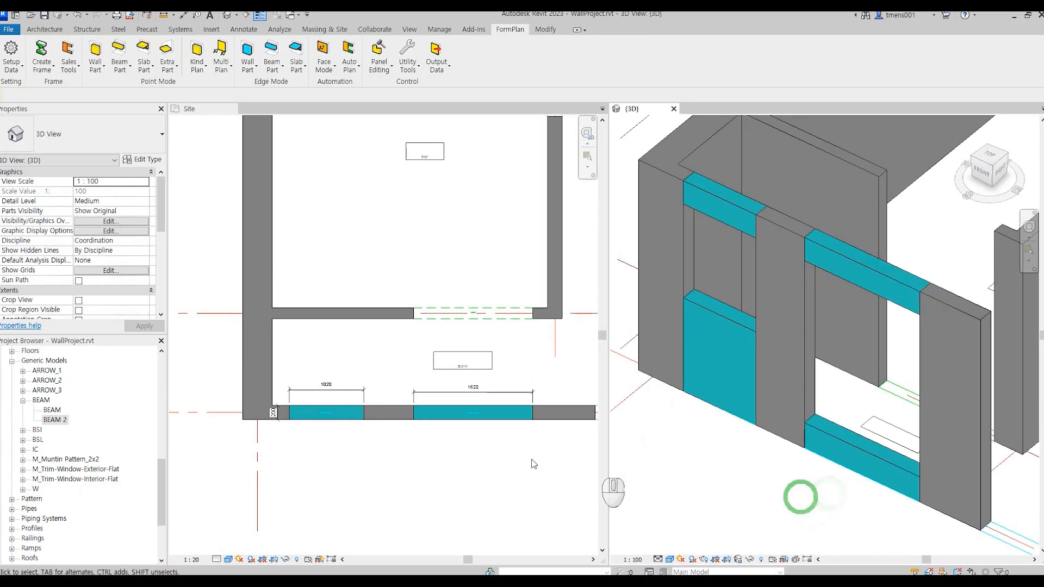
left_click(55, 420)
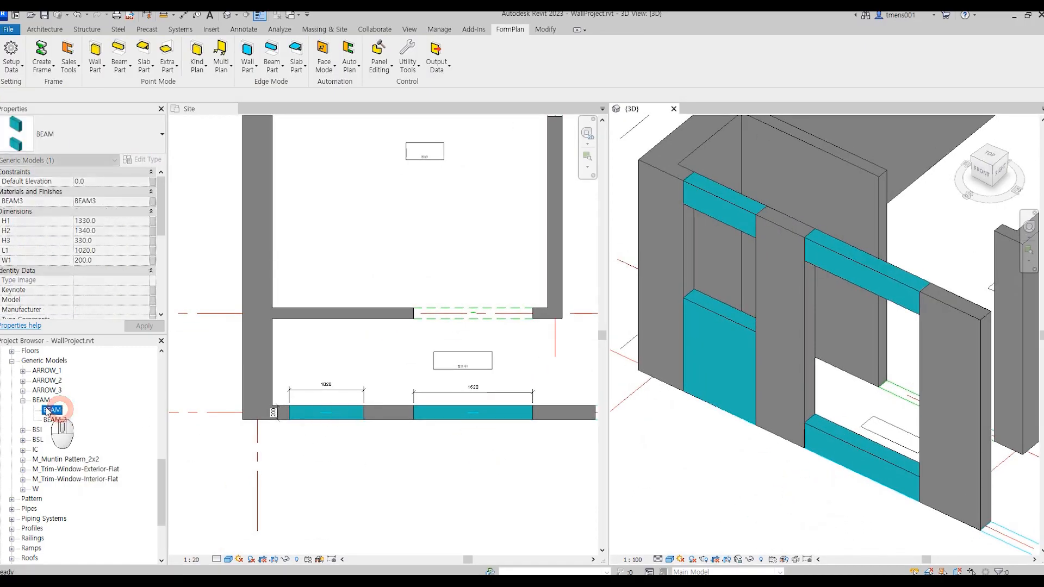
left_click(396, 478)
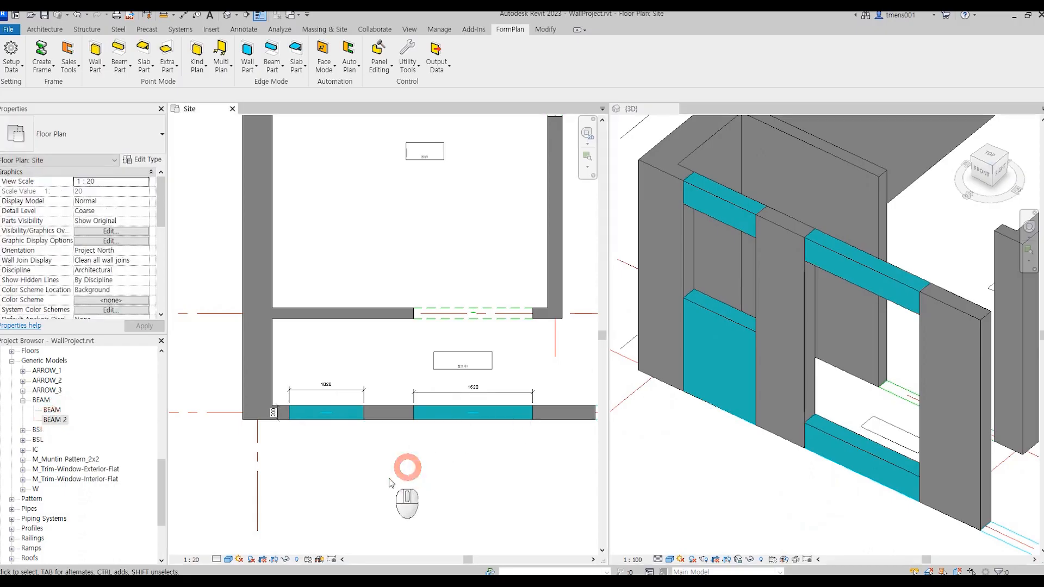